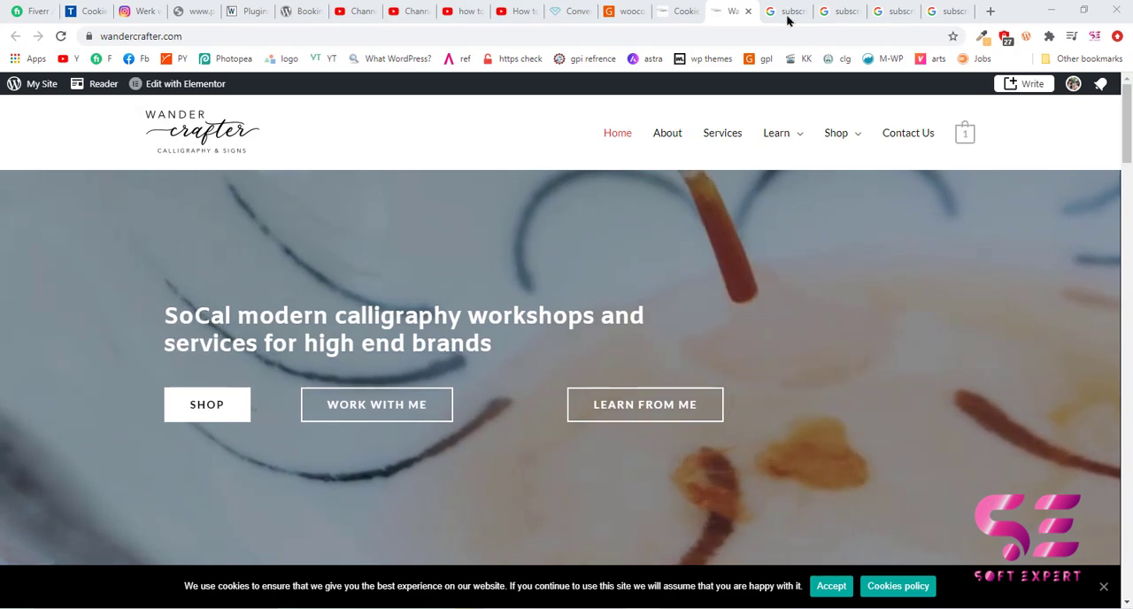
Step: Browse the open tabs showing example newsletter subscription form designs
{"action": "left_click", "coordinate": [823, 6]}
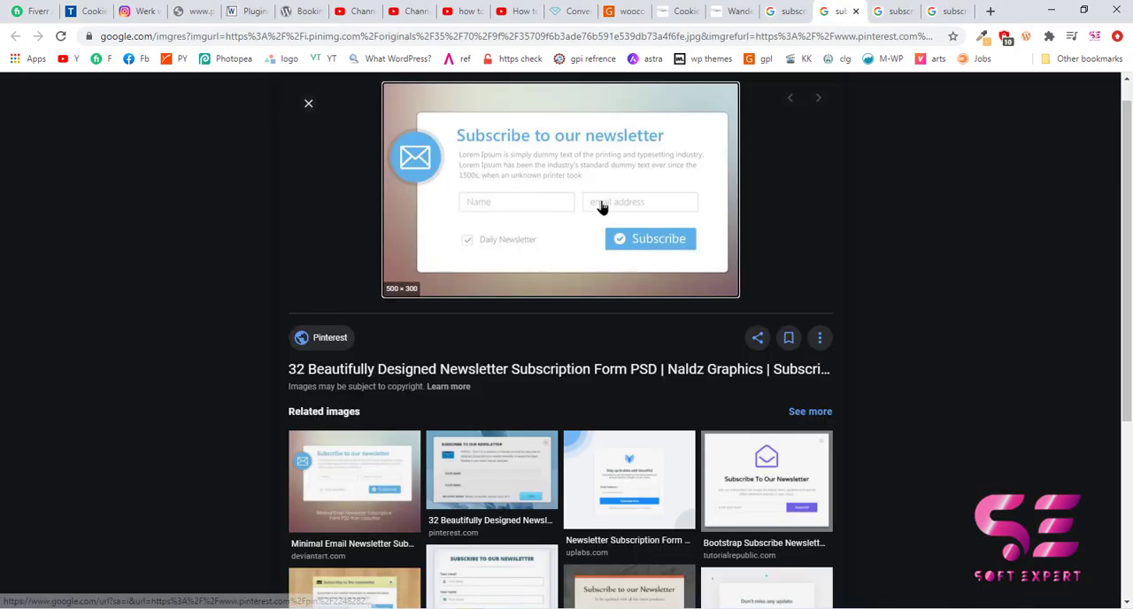
{"action": "left_click", "coordinate": [879, 24]}
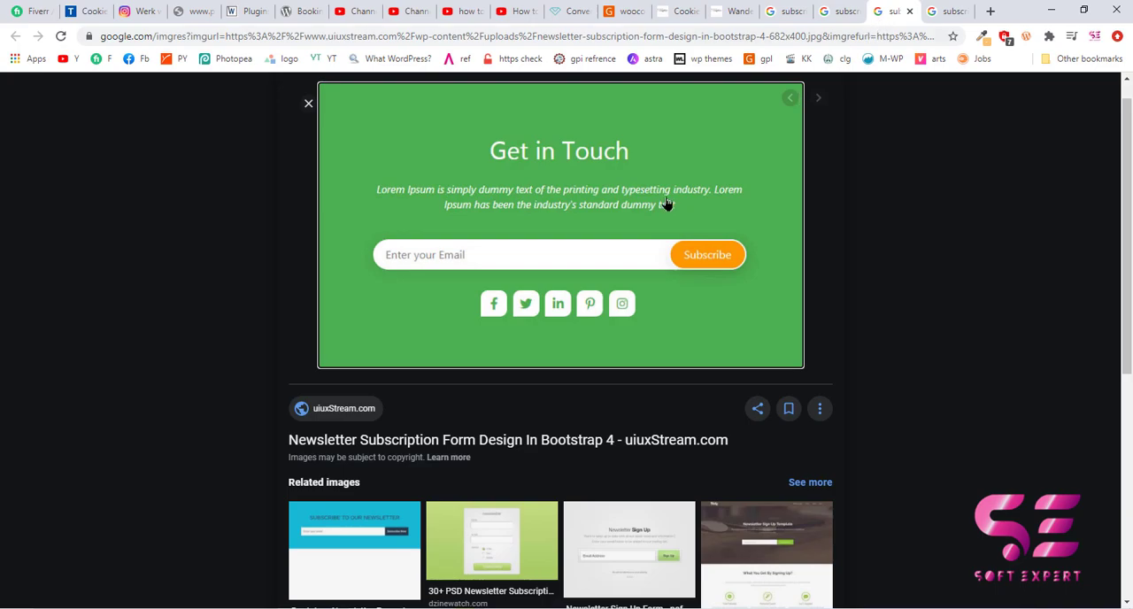
{"action": "left_click", "coordinate": [932, 8]}
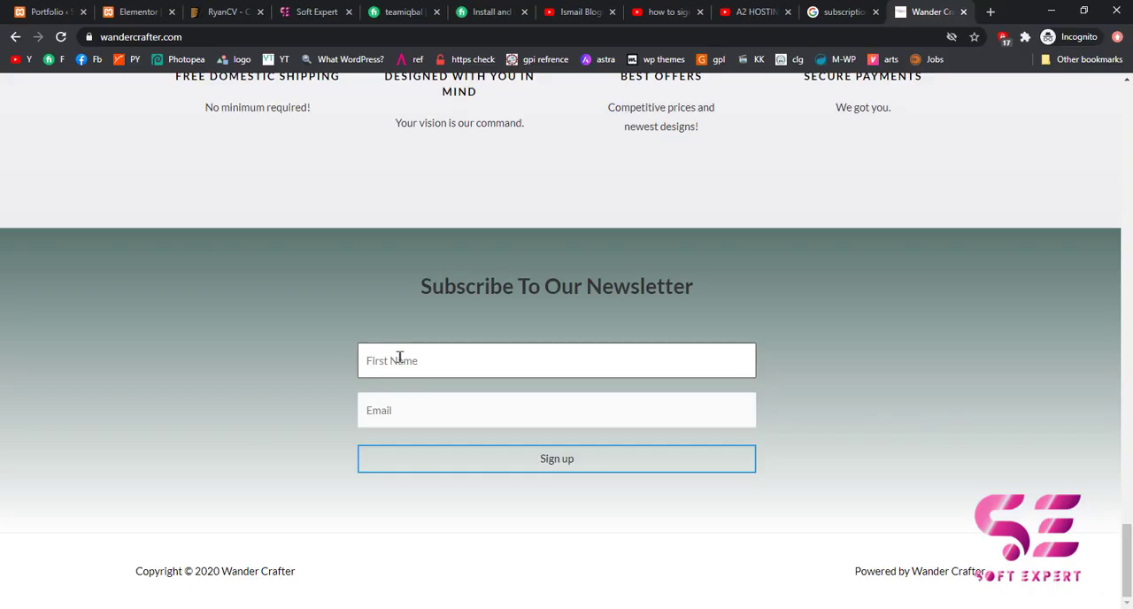
Step: Try the site's newsletter signup form by entering text in its Name and Email fields
{"action": "type", "text": "Name"}
{"action": "key", "text": "Tab"}
{"action": "type", "text": "Ea"}
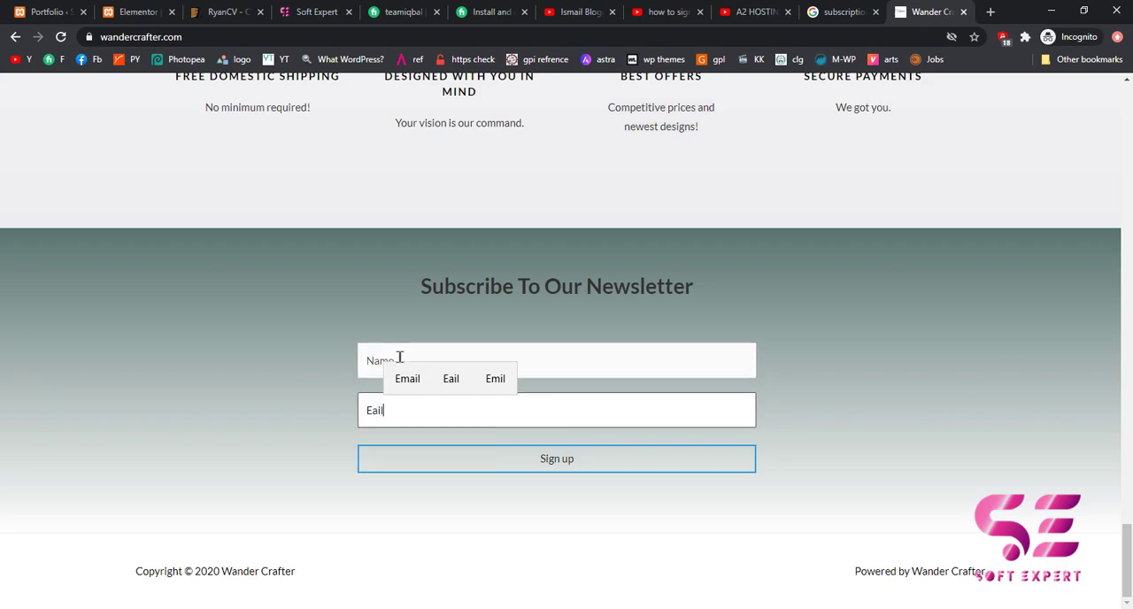
{"action": "type", "text": "a"}
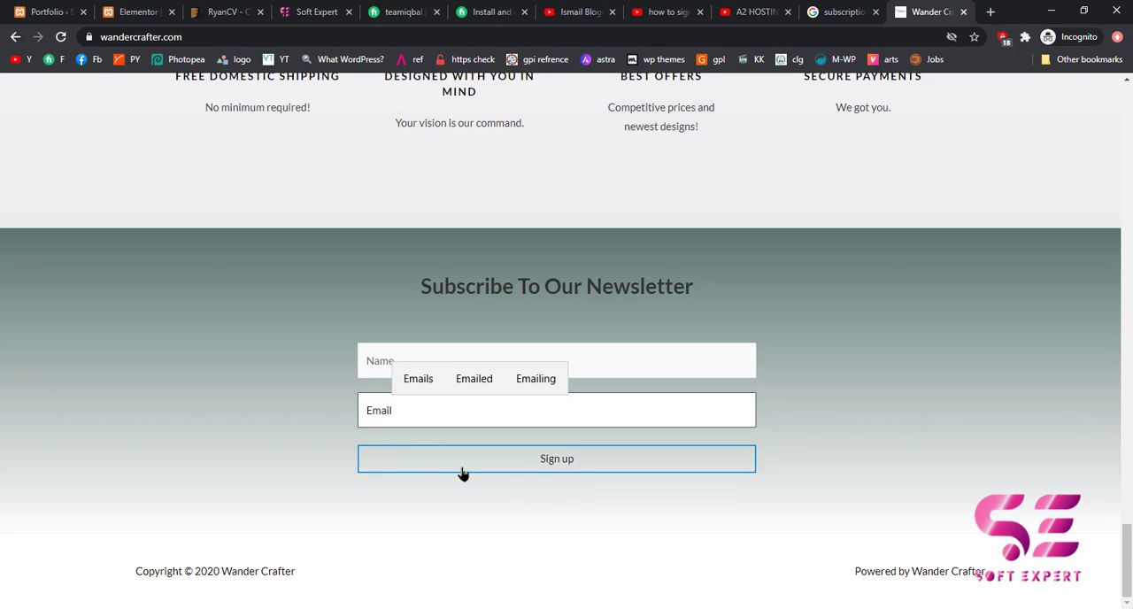
{"action": "left_click", "coordinate": [353, 428]}
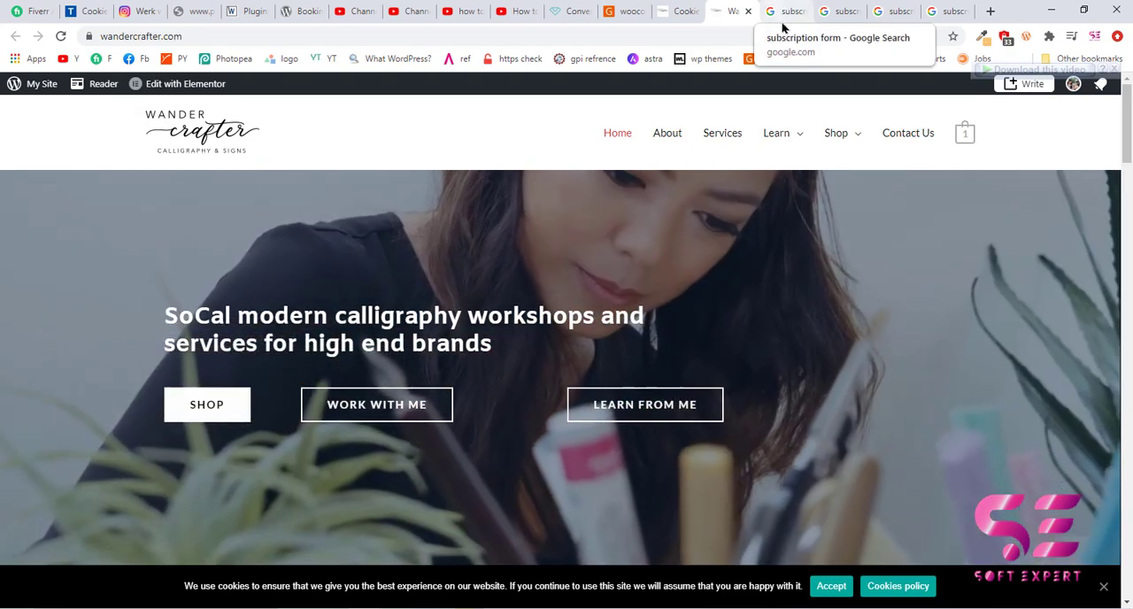
Step: Search Google for mailchimp
{"action": "left_click", "coordinate": [885, 13]}
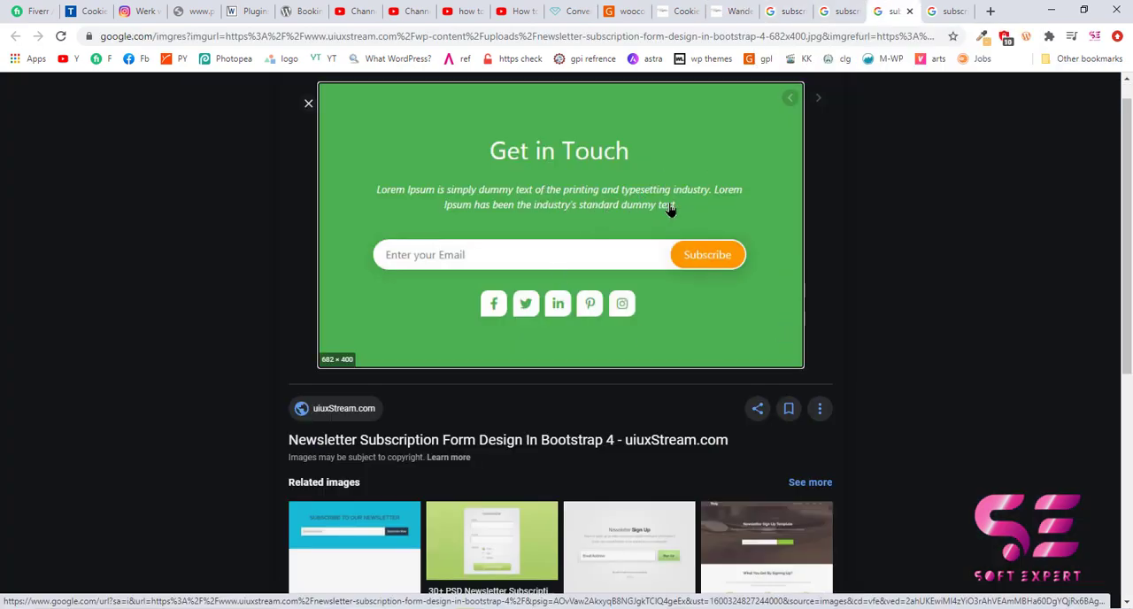
{"action": "left_click", "coordinate": [707, 33]}
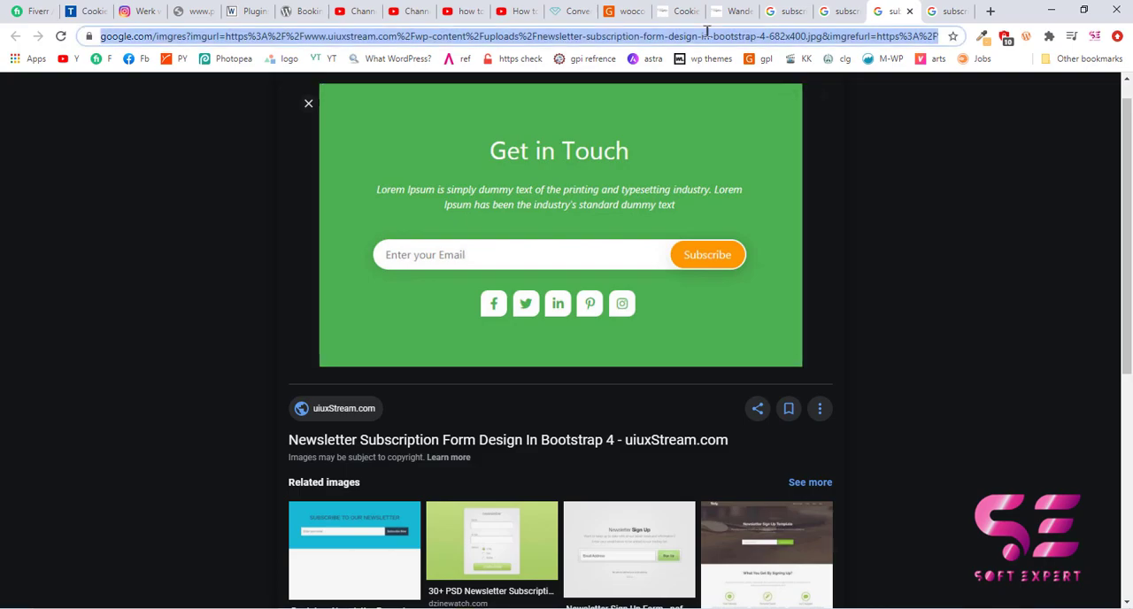
{"action": "type", "text": "mailchimp"}
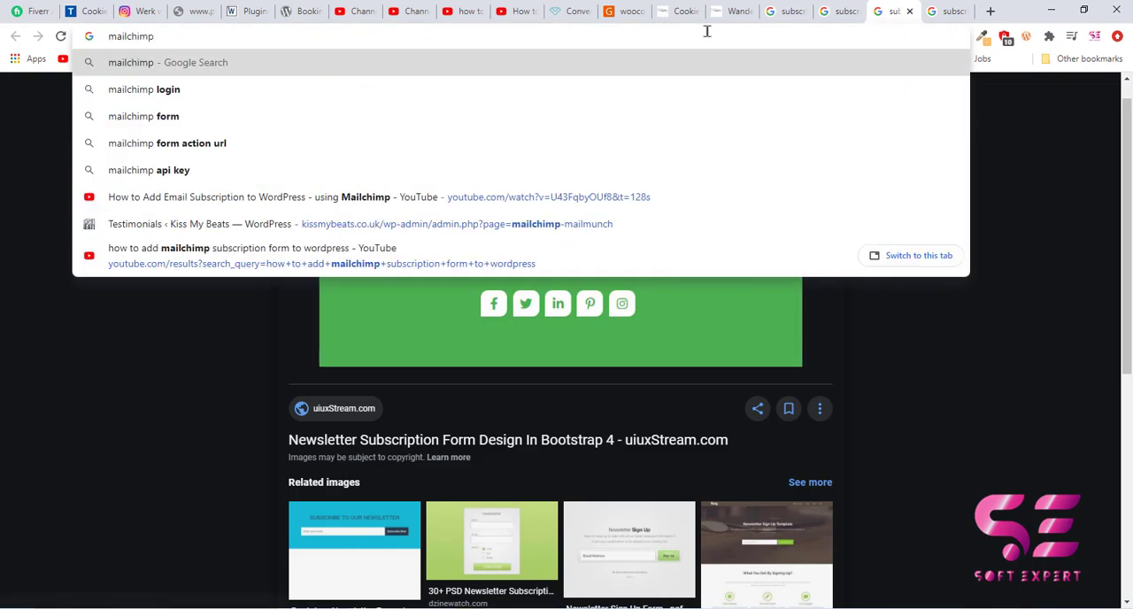
{"action": "key", "text": "Return"}
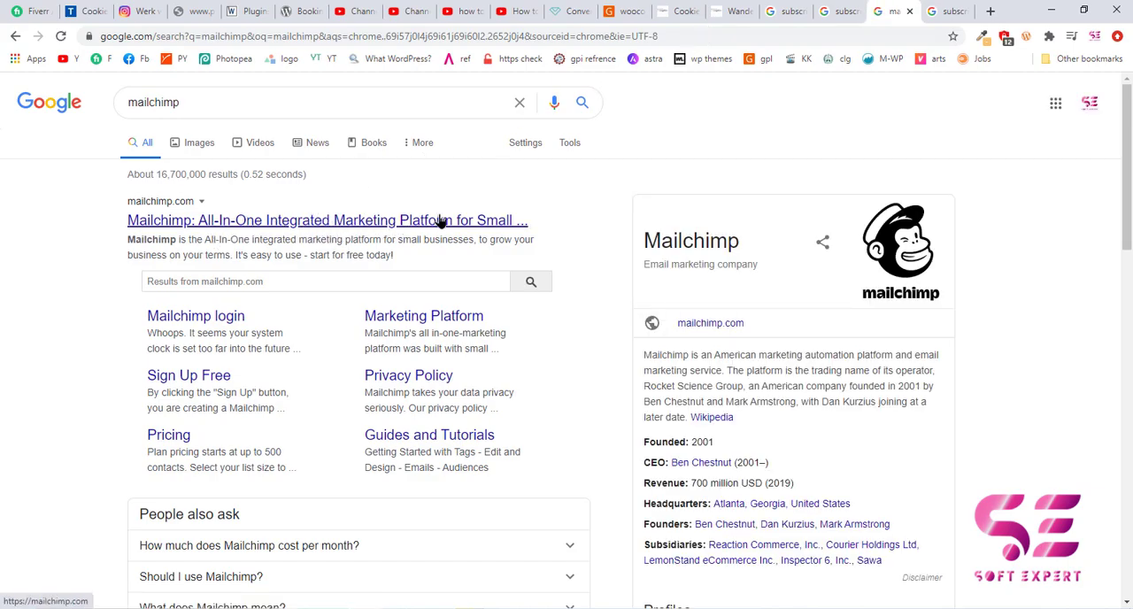
Step: Open the Mailchimp website and go to its Sign Up Free page
{"action": "left_click", "coordinate": [342, 227]}
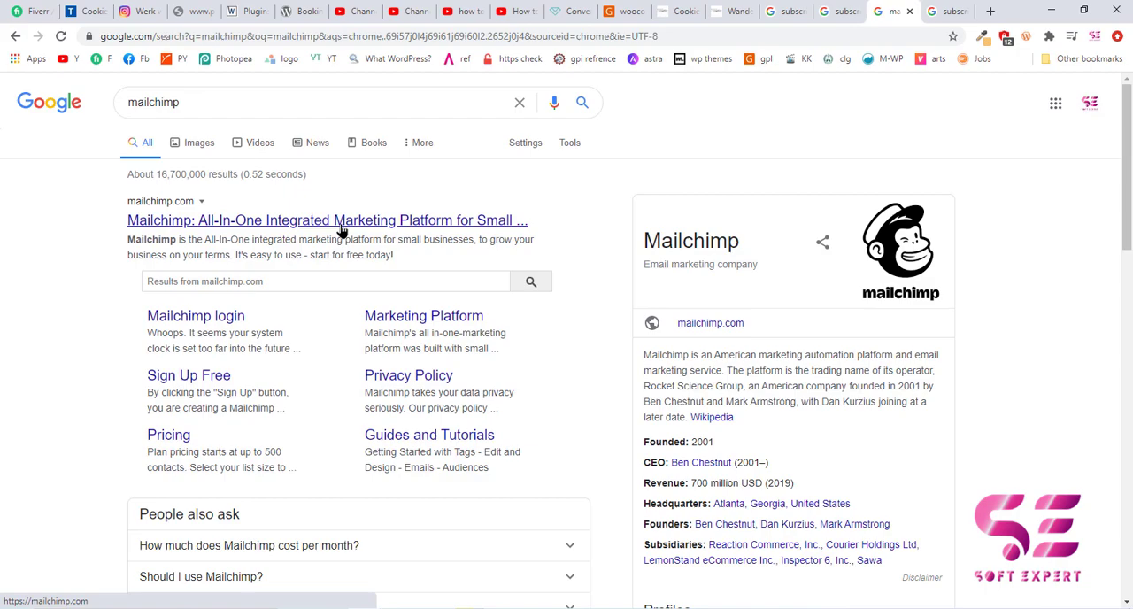
{"action": "left_click", "coordinate": [239, 222]}
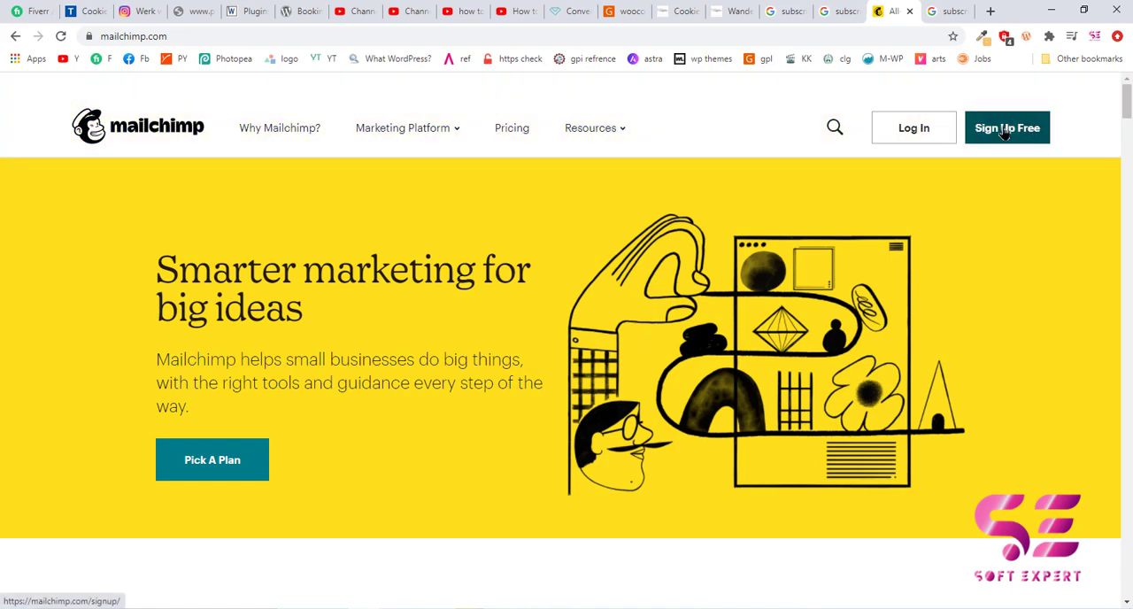
{"action": "left_click", "coordinate": [1006, 130]}
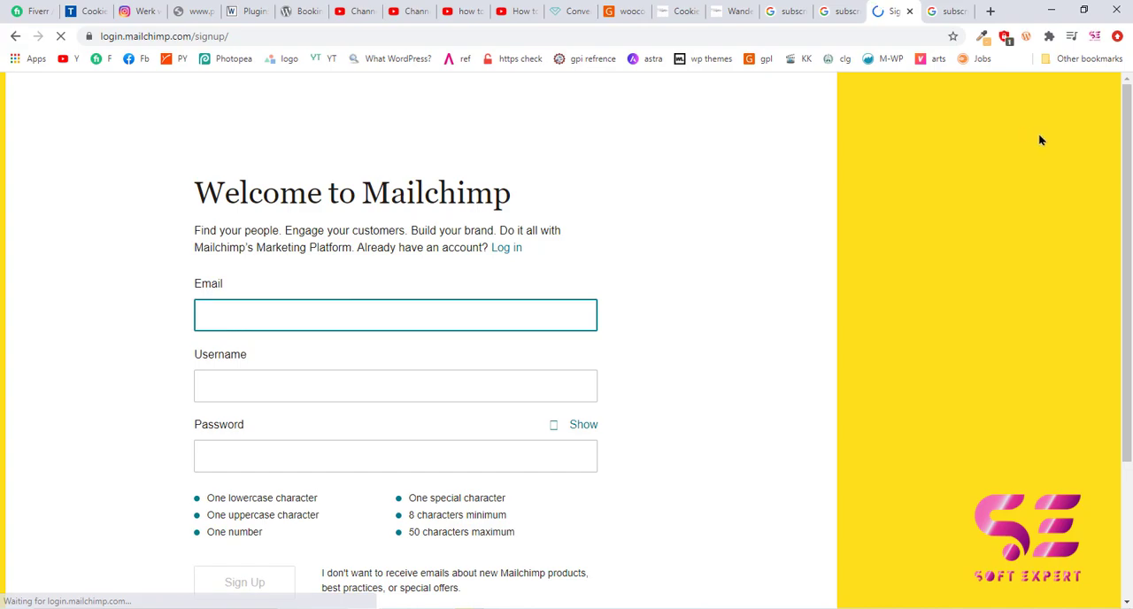
{"action": "scroll", "coordinate": [370, 328], "scroll_direction": "down", "scroll_amount": 1}
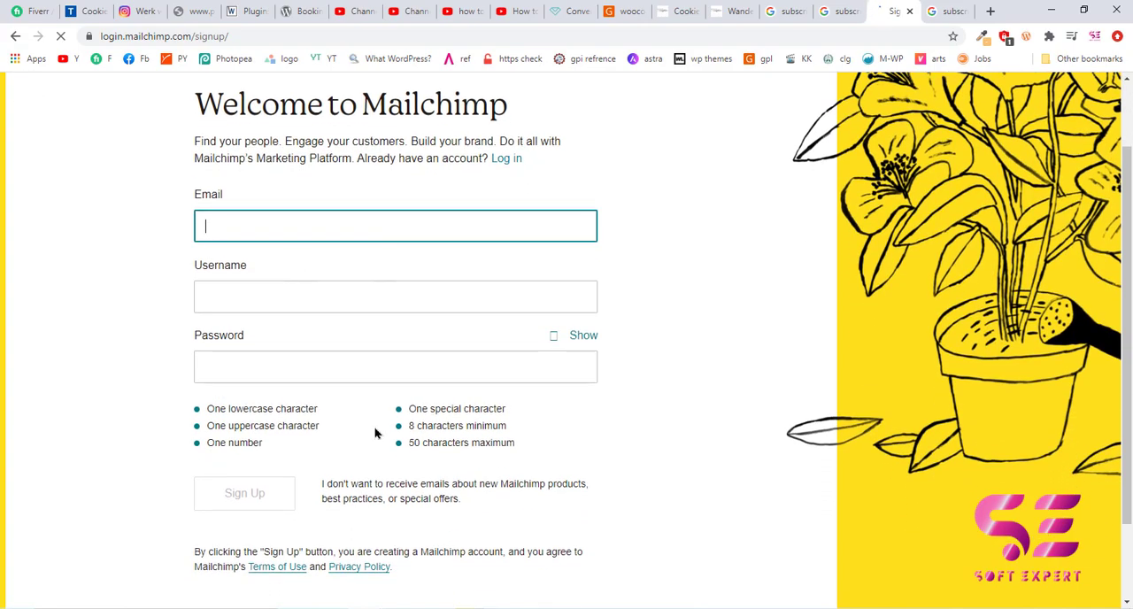
{"action": "scroll", "coordinate": [374, 433], "scroll_direction": "down", "scroll_amount": 1}
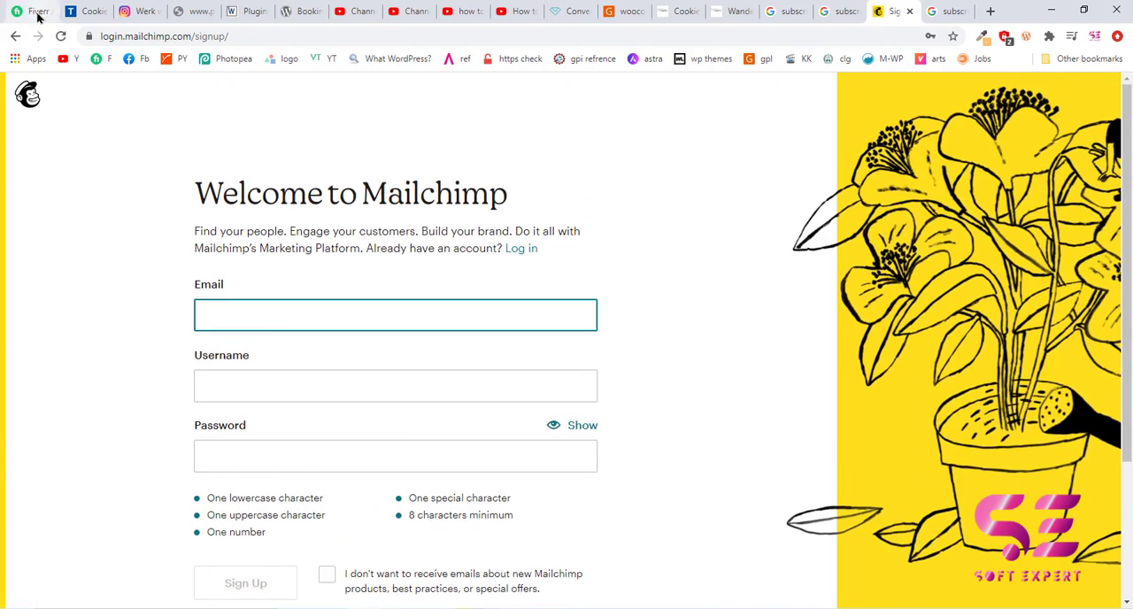
Step: Log in to Mailchimp with the existing account's username and password
{"action": "left_click", "coordinate": [15, 36]}
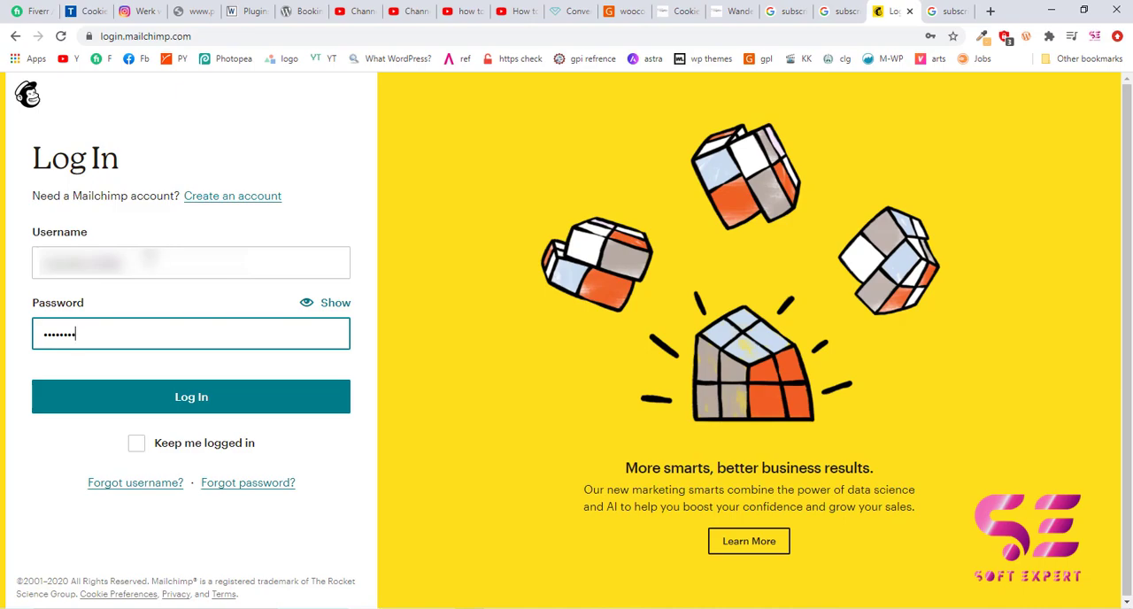
{"action": "left_click", "coordinate": [192, 401]}
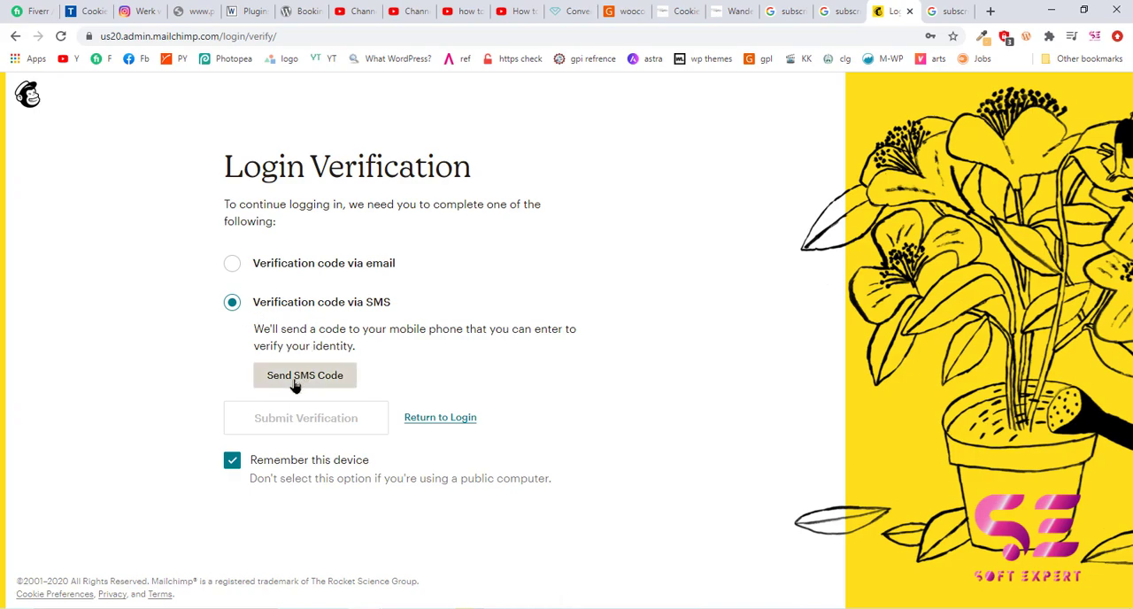
Step: Request an SMS verification code, paste the code, and submit the login verification
{"action": "left_click", "coordinate": [343, 380]}
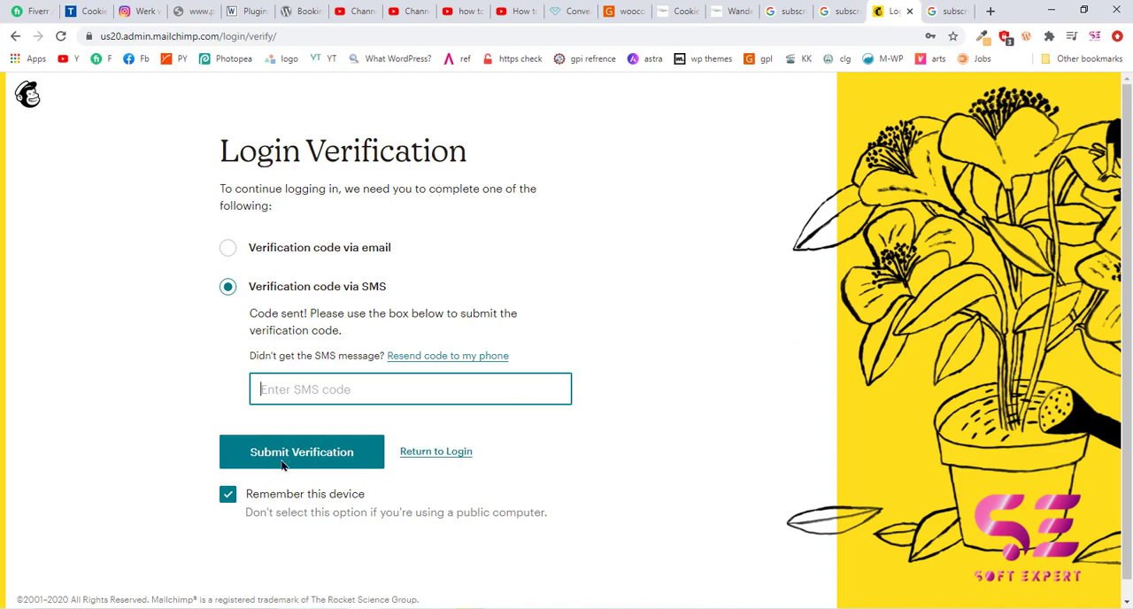
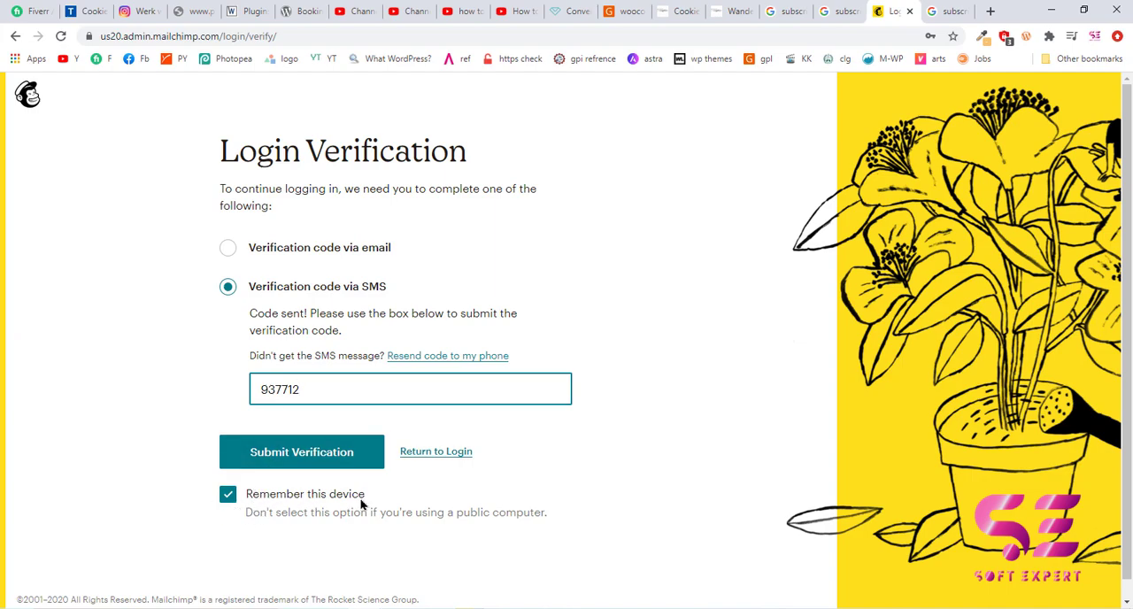
{"action": "left_click", "coordinate": [319, 462]}
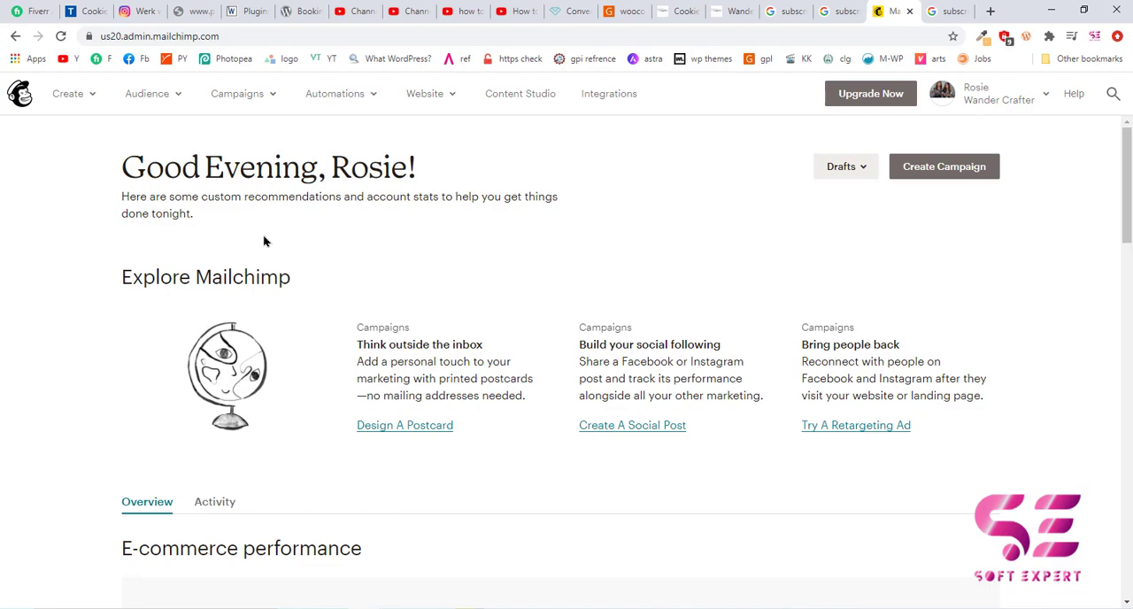
Step: Open the Audience dashboard and review its recent growth and tags sections
{"action": "left_click", "coordinate": [151, 97]}
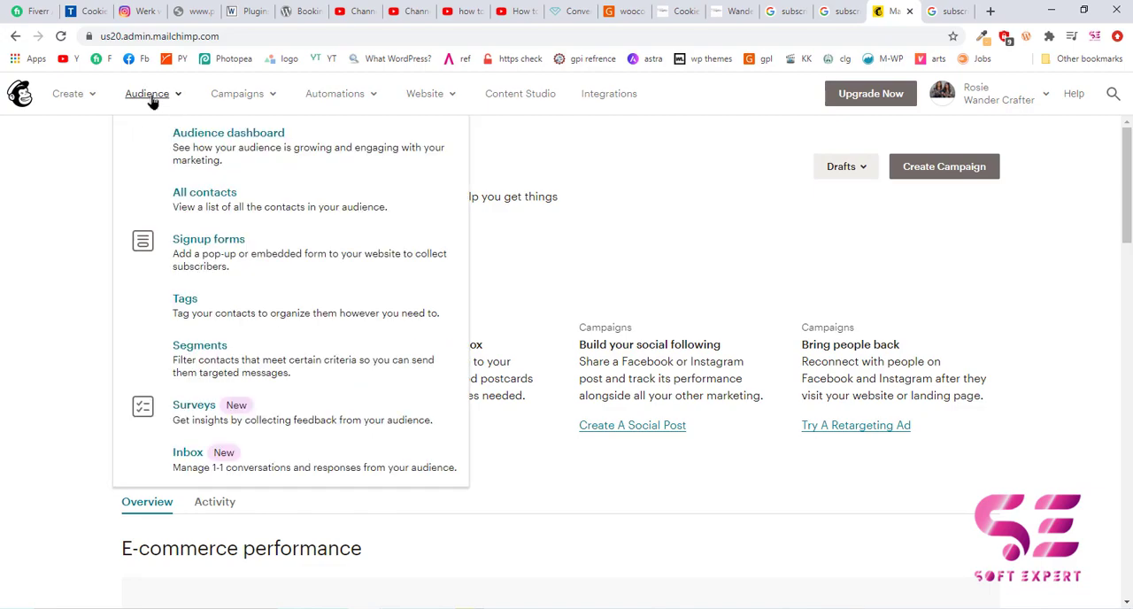
{"action": "left_click", "coordinate": [203, 149]}
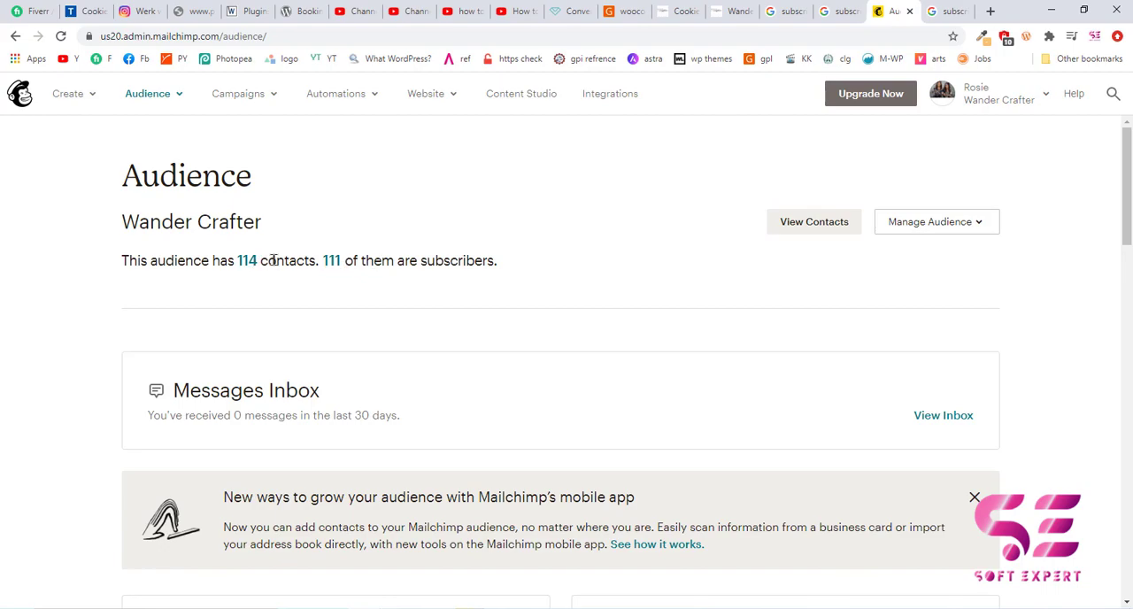
{"action": "scroll", "coordinate": [301, 331], "scroll_direction": "down", "scroll_amount": 2}
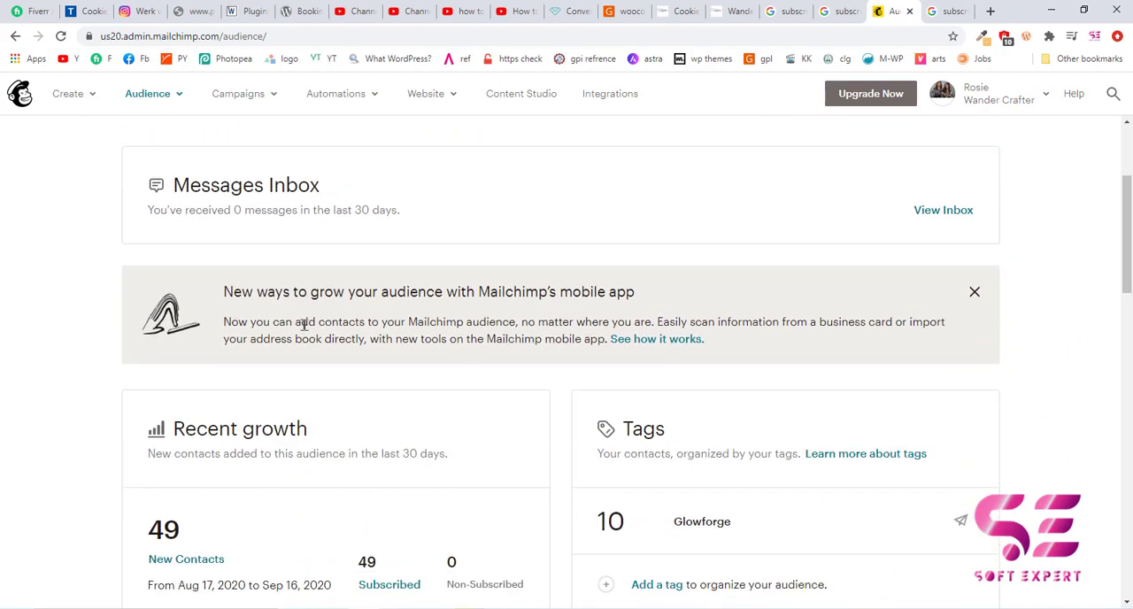
{"action": "scroll", "coordinate": [537, 408], "scroll_direction": "down", "scroll_amount": 2}
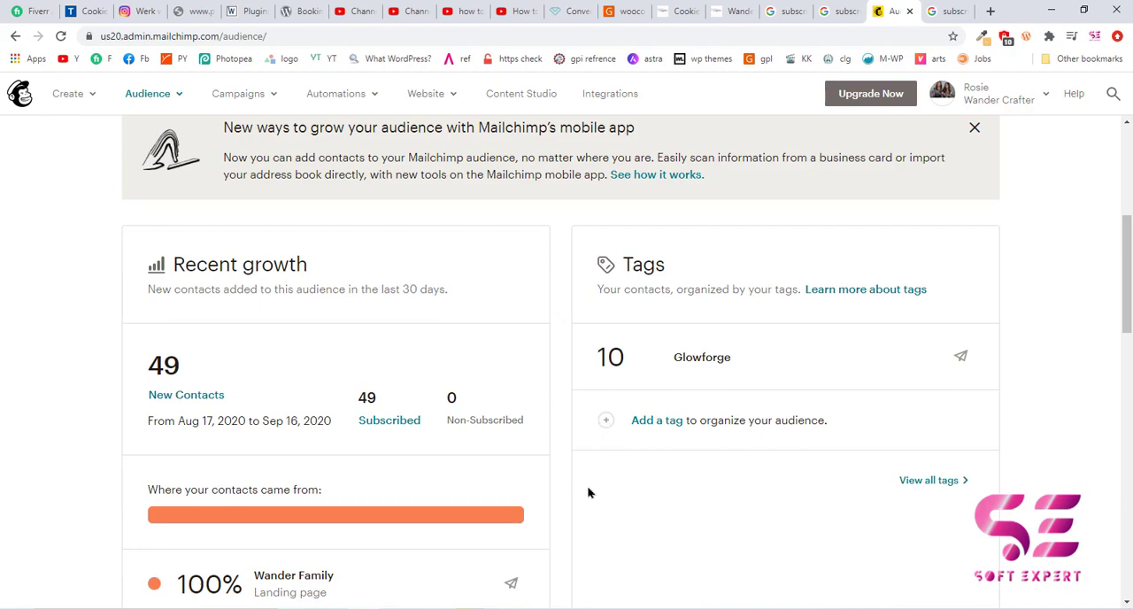
{"action": "scroll", "coordinate": [462, 412], "scroll_direction": "down", "scroll_amount": 2}
{"action": "scroll", "coordinate": [462, 412], "scroll_direction": "up", "scroll_amount": 5}
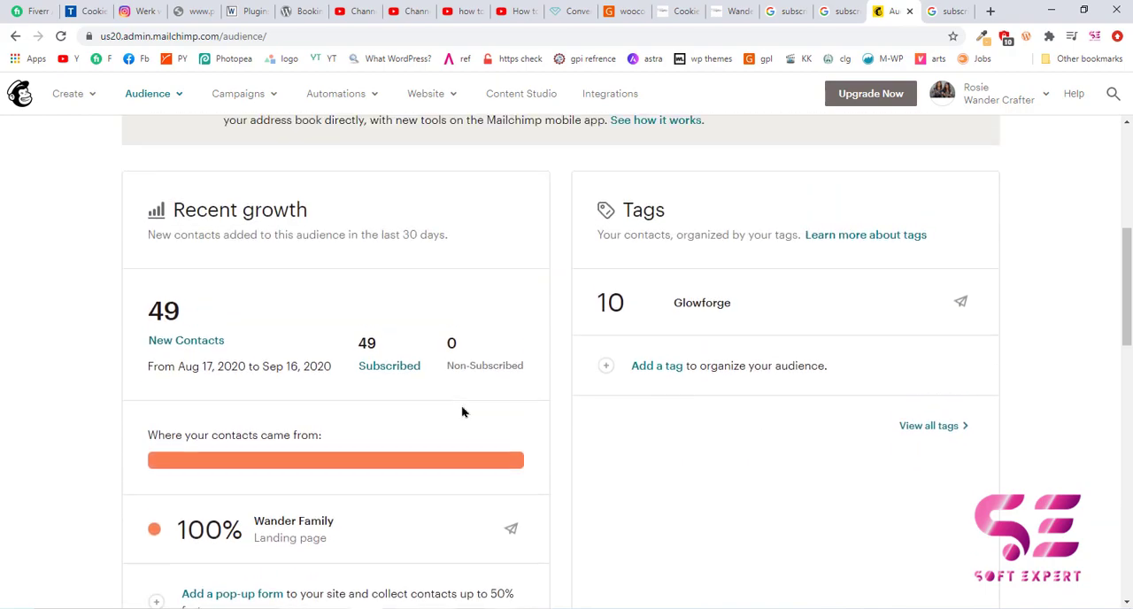
{"action": "scroll", "coordinate": [462, 405], "scroll_direction": "up", "scroll_amount": 2}
Step: Open the audience's All contacts list and scroll through the contacts table
{"action": "left_click", "coordinate": [146, 93]}
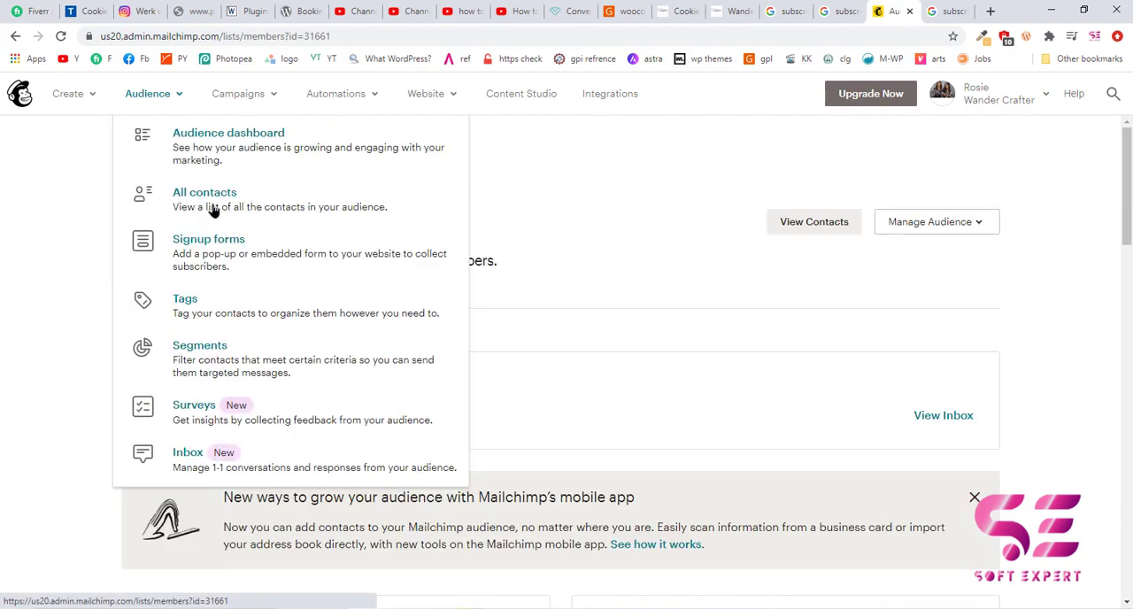
{"action": "left_click", "coordinate": [210, 202]}
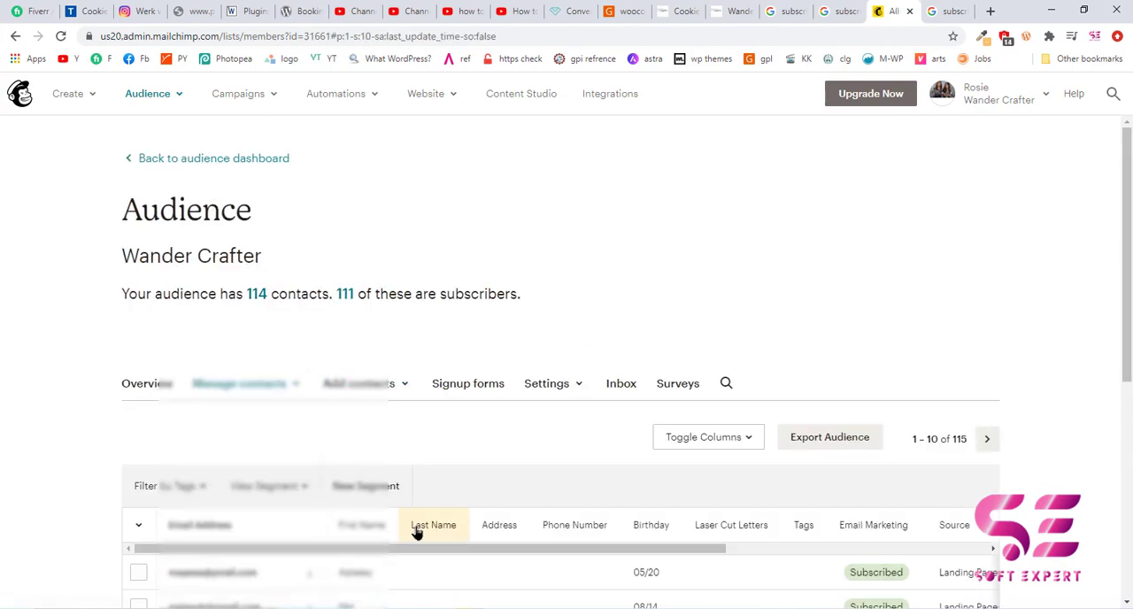
{"action": "scroll", "coordinate": [417, 531], "scroll_direction": "down", "scroll_amount": 3}
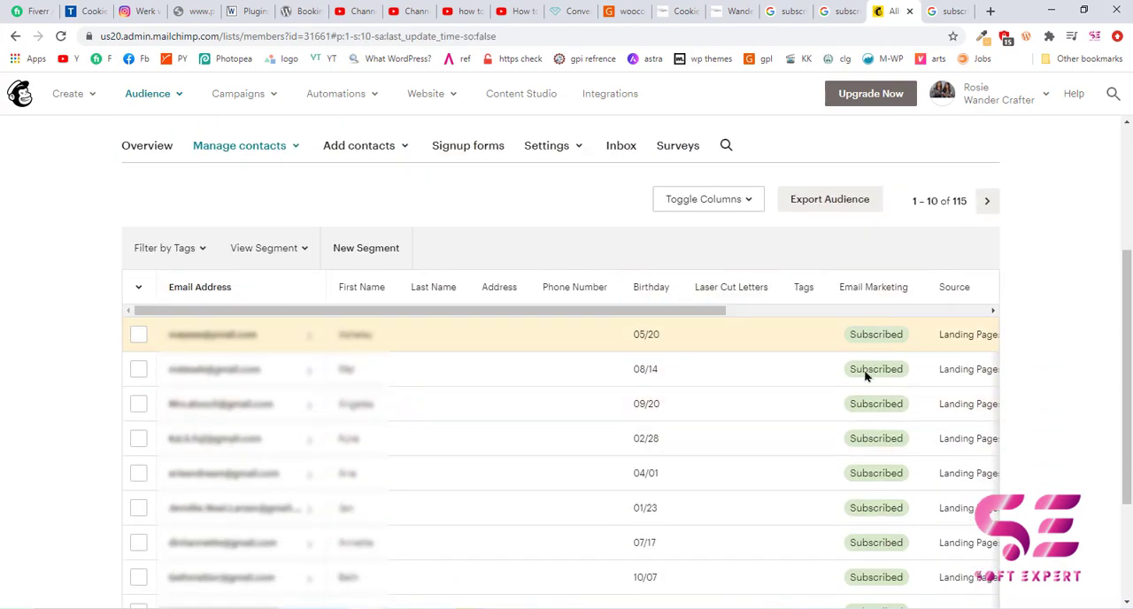
{"action": "scroll", "coordinate": [666, 393], "scroll_direction": "up", "scroll_amount": 2}
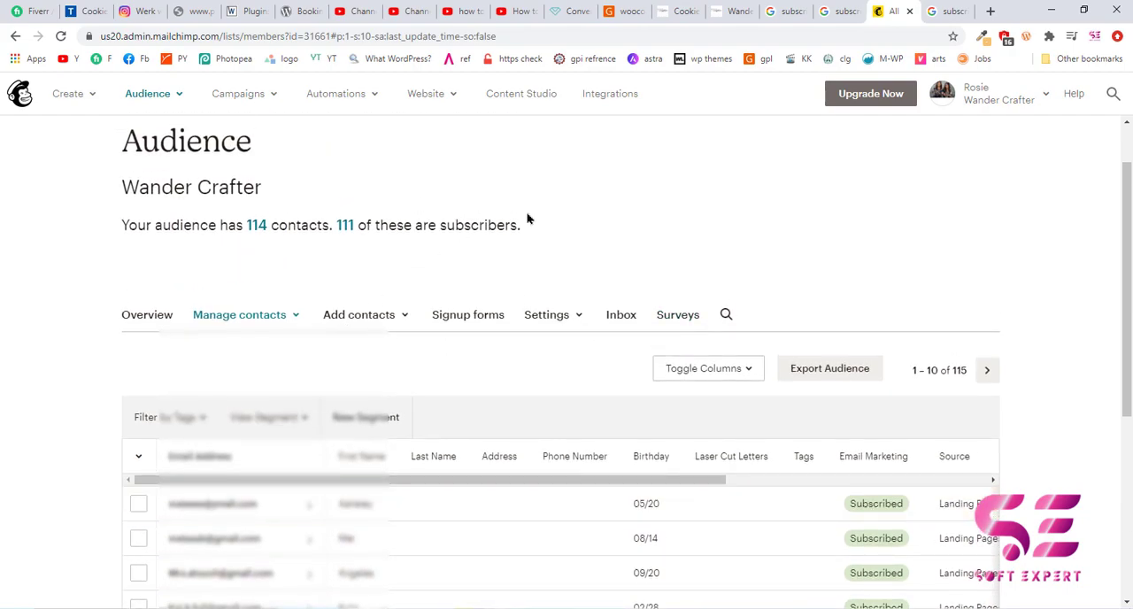
{"action": "scroll", "coordinate": [531, 218], "scroll_direction": "up", "scroll_amount": 1}
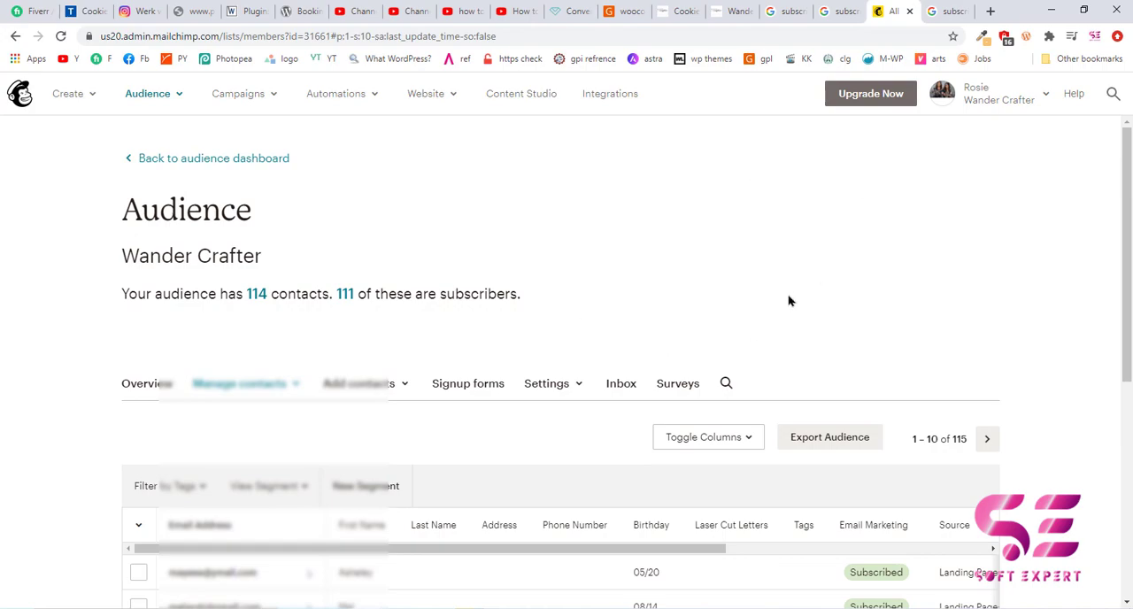
{"action": "scroll", "coordinate": [789, 301], "scroll_direction": "down", "scroll_amount": 1}
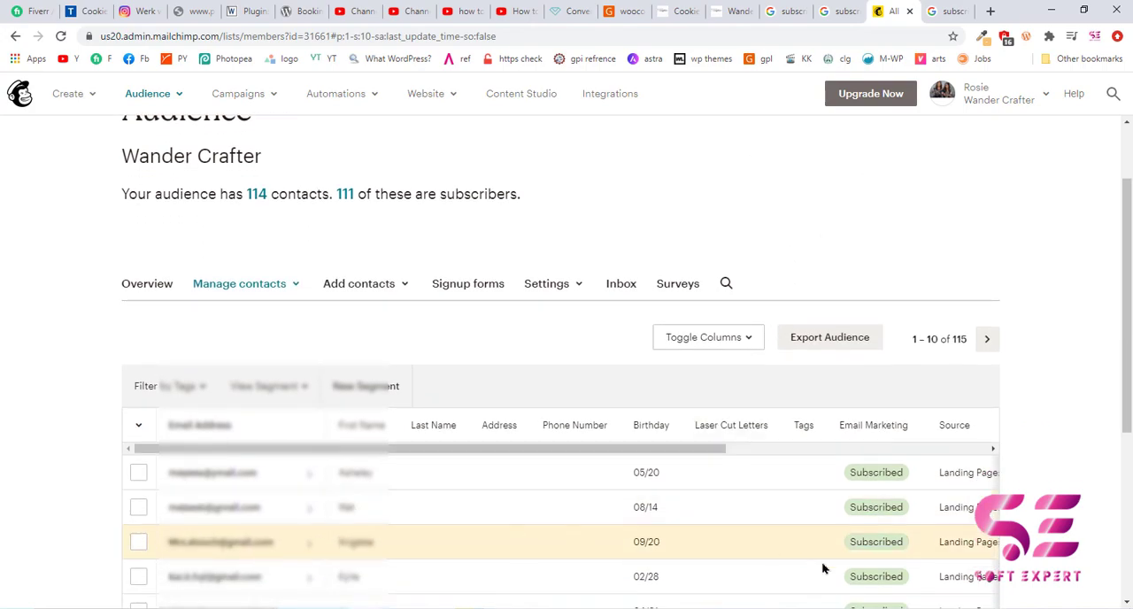
{"action": "scroll", "coordinate": [537, 541], "scroll_direction": "down", "scroll_amount": 1}
{"action": "scroll", "coordinate": [432, 351], "scroll_direction": "up", "scroll_amount": 2}
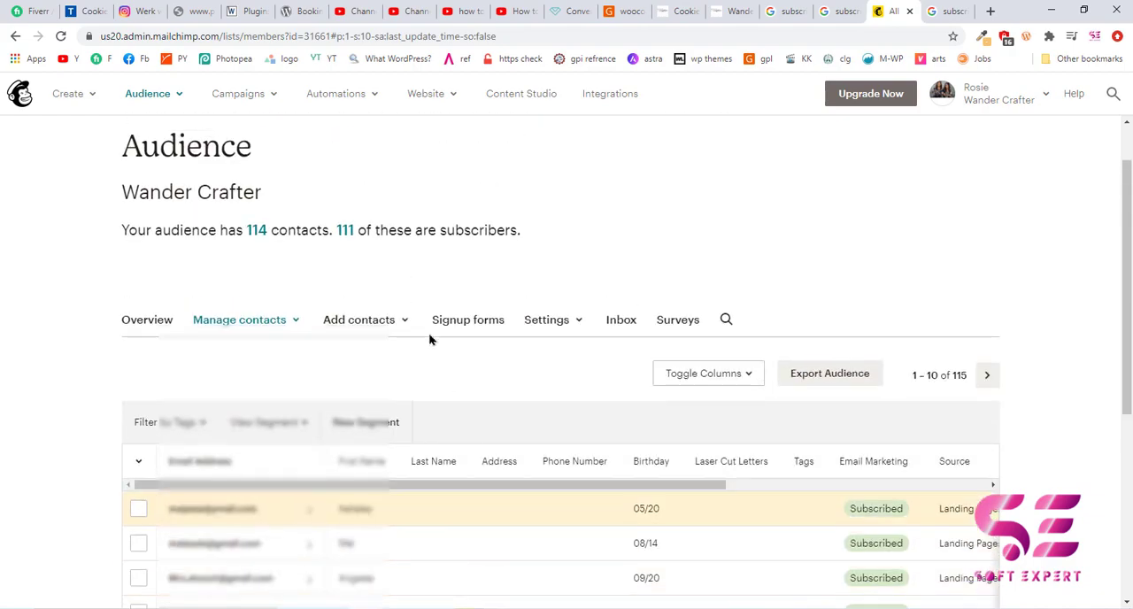
{"action": "scroll", "coordinate": [460, 398], "scroll_direction": "down", "scroll_amount": 2}
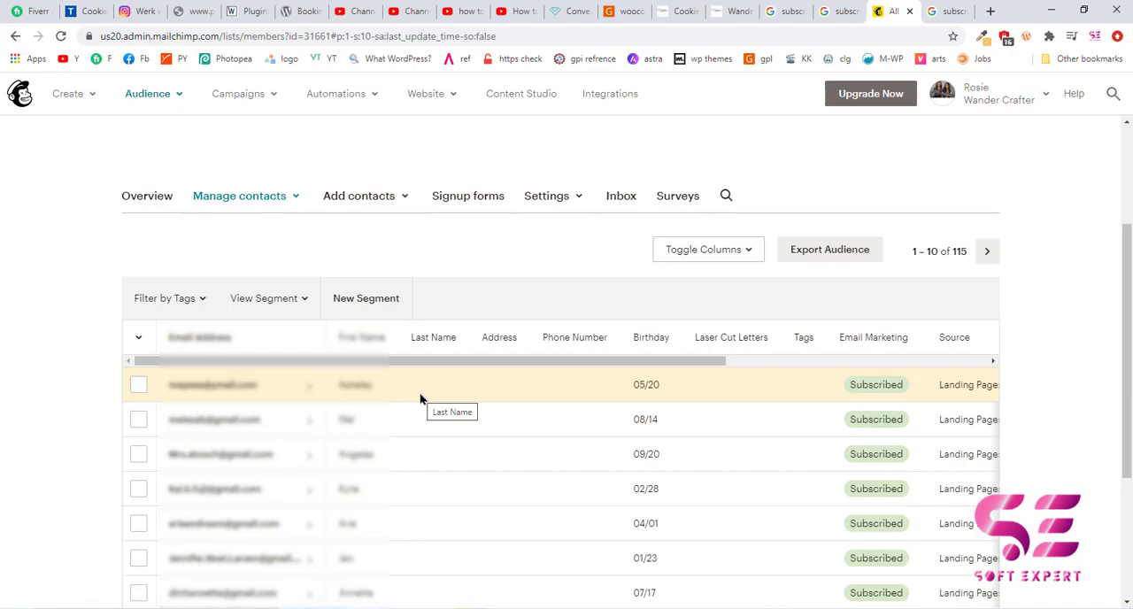
{"action": "scroll", "coordinate": [456, 244], "scroll_direction": "up", "scroll_amount": 2}
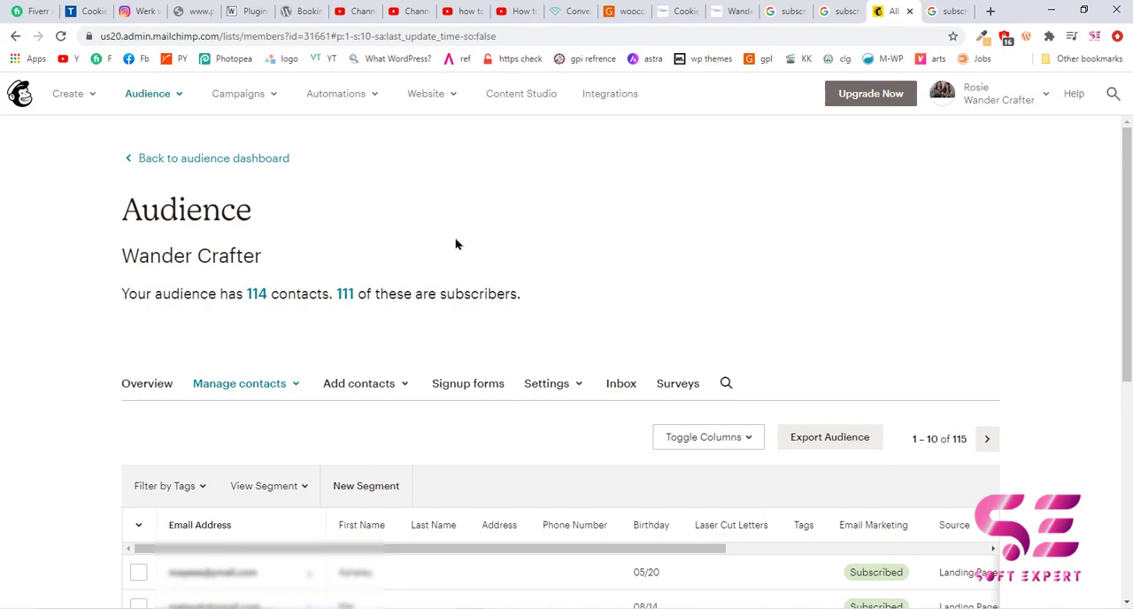
Step: Go to the audience's signup forms and select the Embedded forms option
{"action": "left_click", "coordinate": [179, 99]}
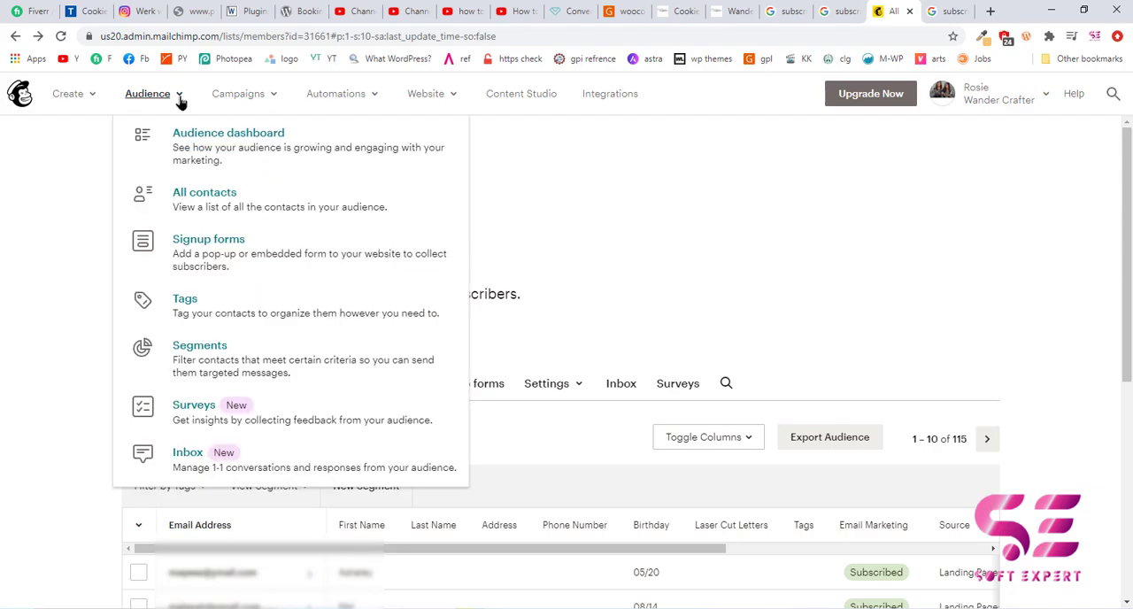
{"action": "left_click", "coordinate": [224, 250]}
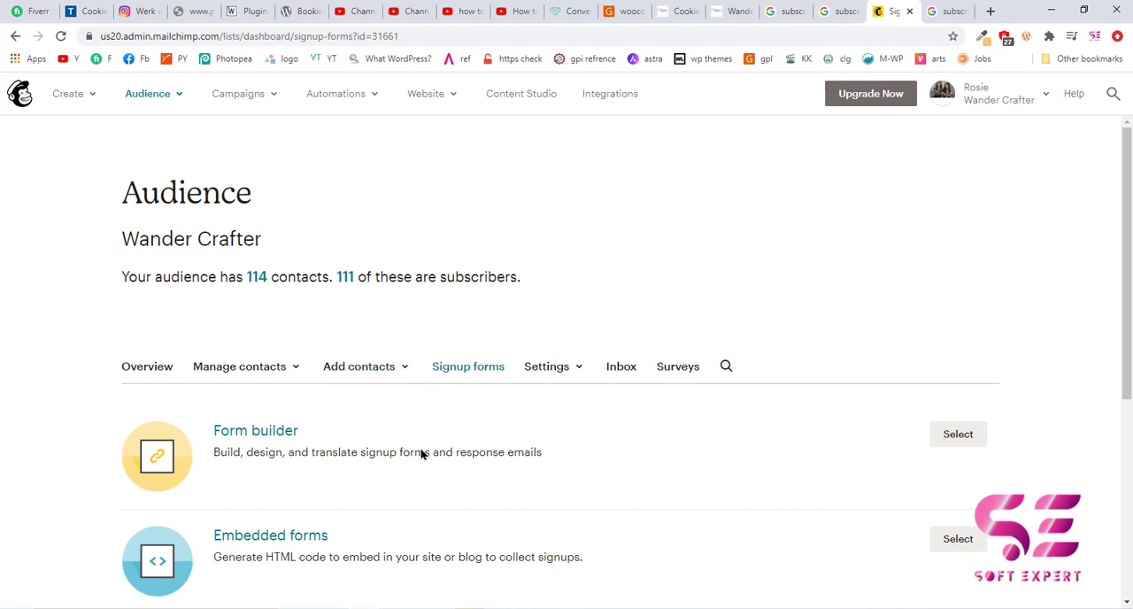
{"action": "scroll", "coordinate": [421, 453], "scroll_direction": "down", "scroll_amount": 3}
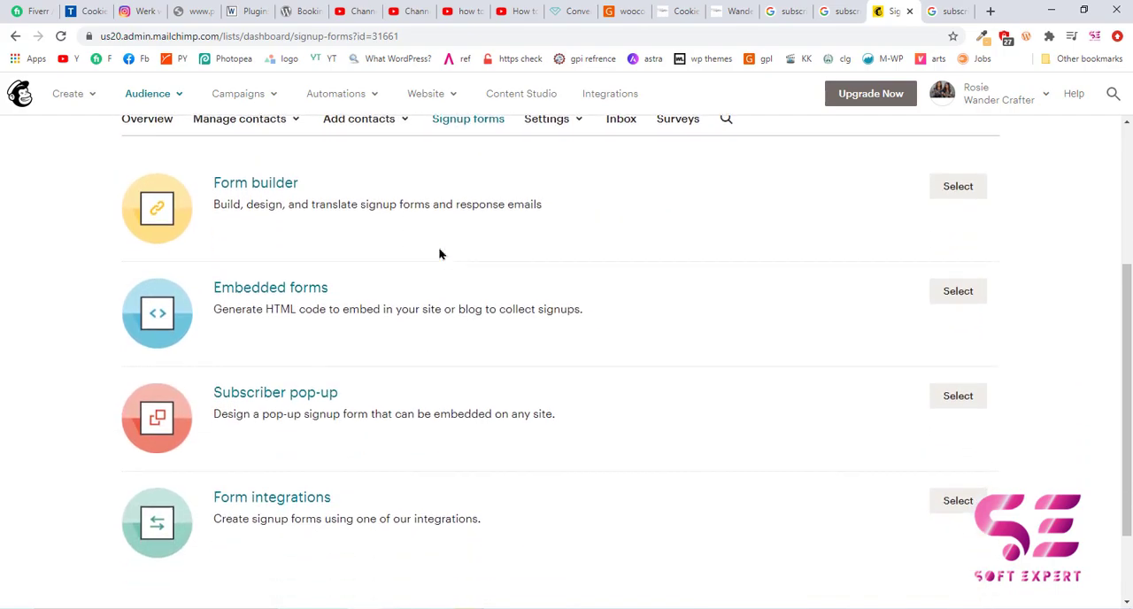
{"action": "scroll", "coordinate": [440, 255], "scroll_direction": "up", "scroll_amount": 1}
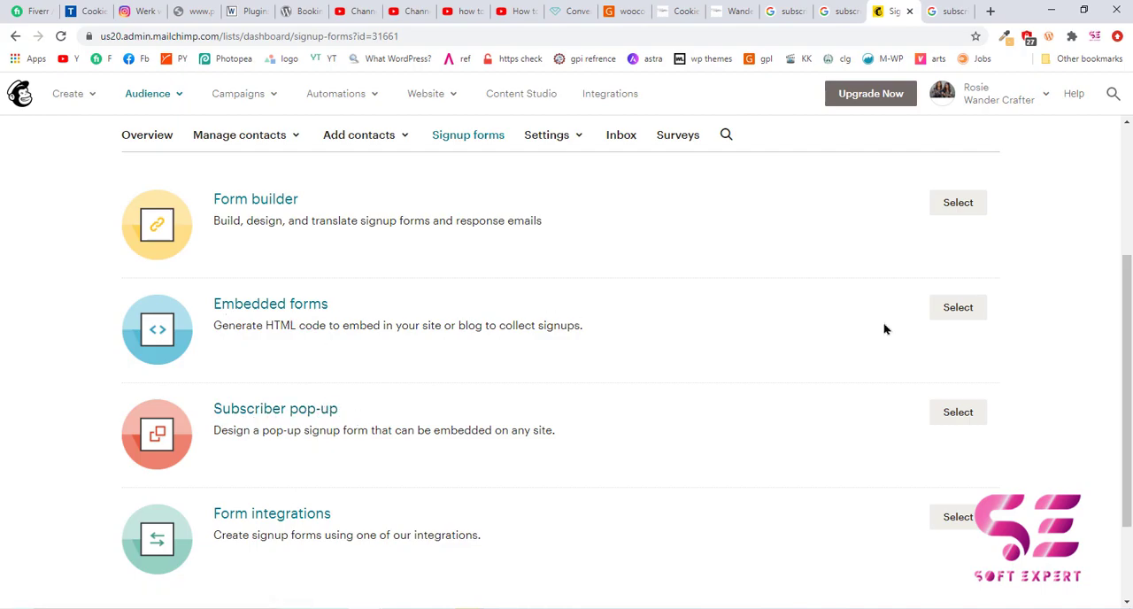
{"action": "left_click", "coordinate": [956, 307]}
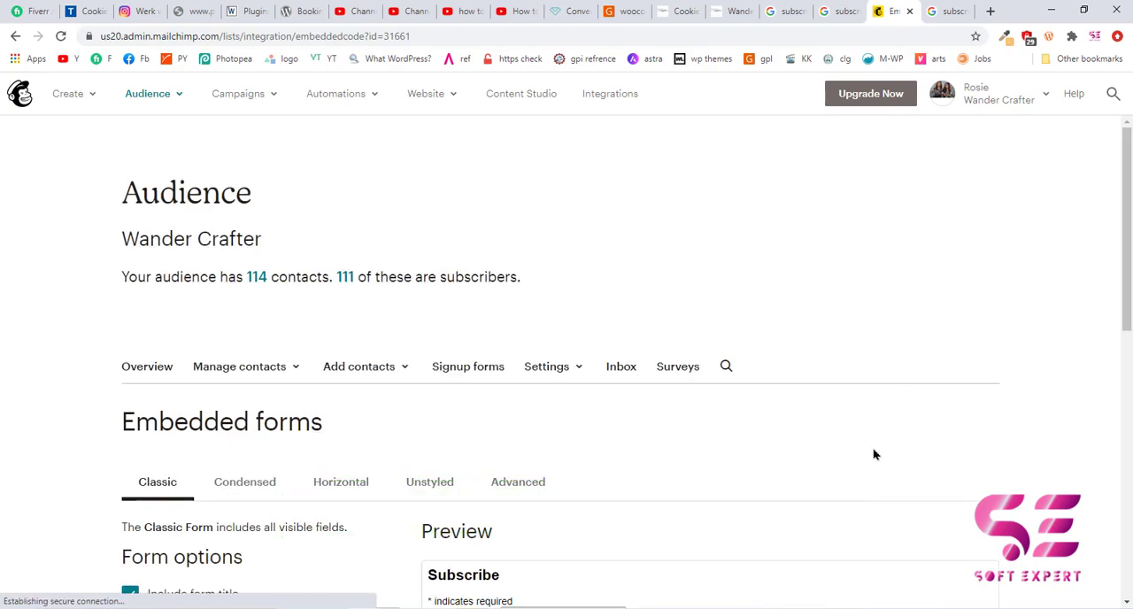
Step: Compare the Classic, Condensed, Horizontal and Unstyled embedded form styles and their previews
{"action": "scroll", "coordinate": [806, 557], "scroll_direction": "down", "scroll_amount": 5}
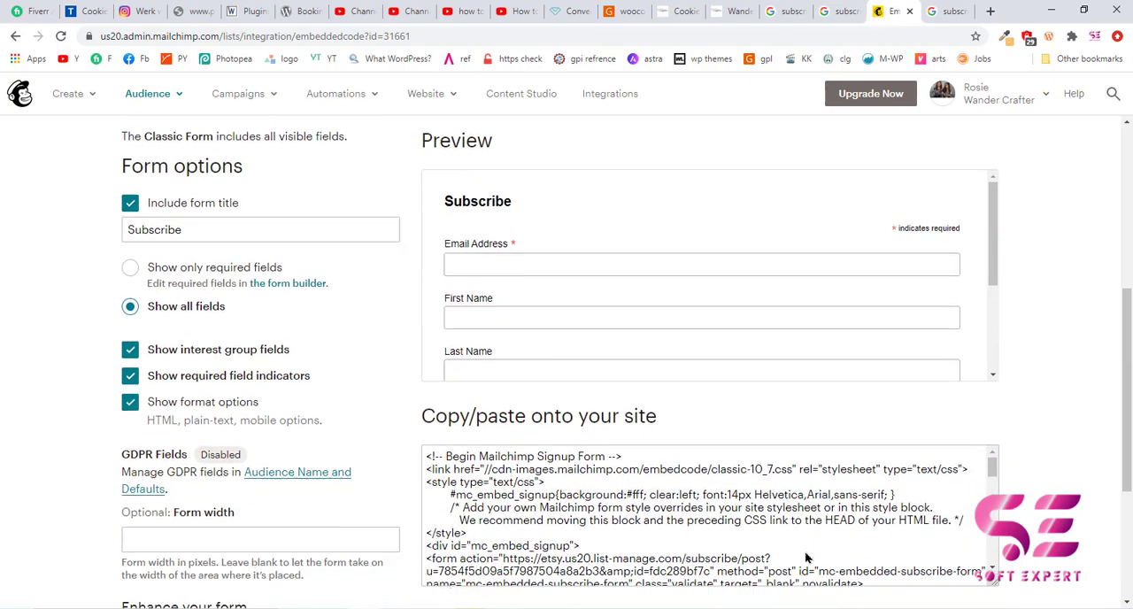
{"action": "scroll", "coordinate": [696, 313], "scroll_direction": "down", "scroll_amount": 2}
{"action": "scroll", "coordinate": [696, 314], "scroll_direction": "up", "scroll_amount": 2}
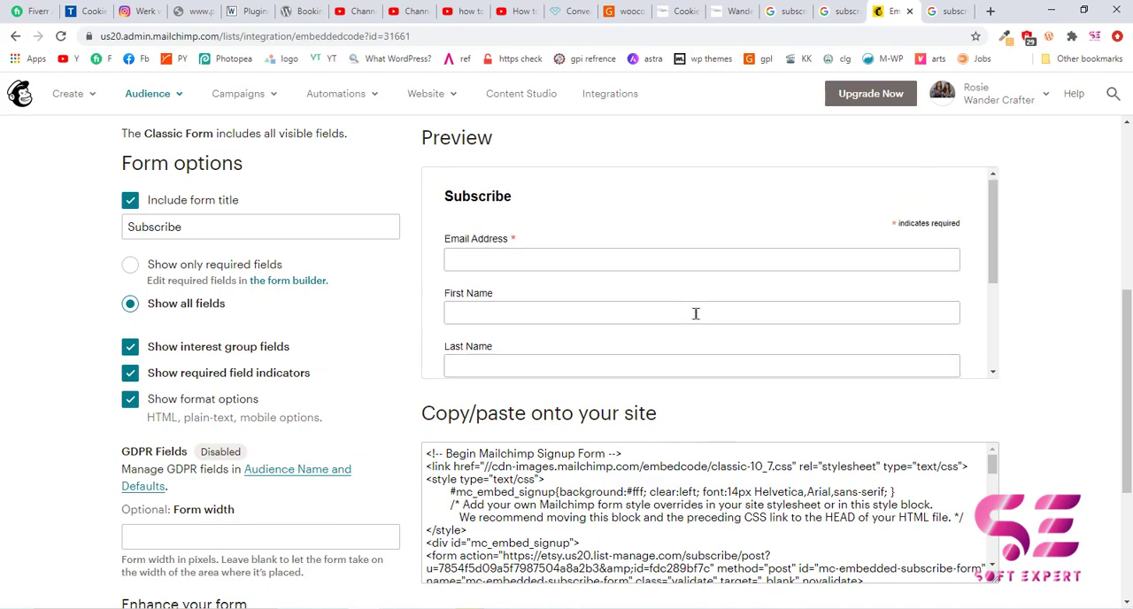
{"action": "scroll", "coordinate": [696, 314], "scroll_direction": "down", "scroll_amount": 2}
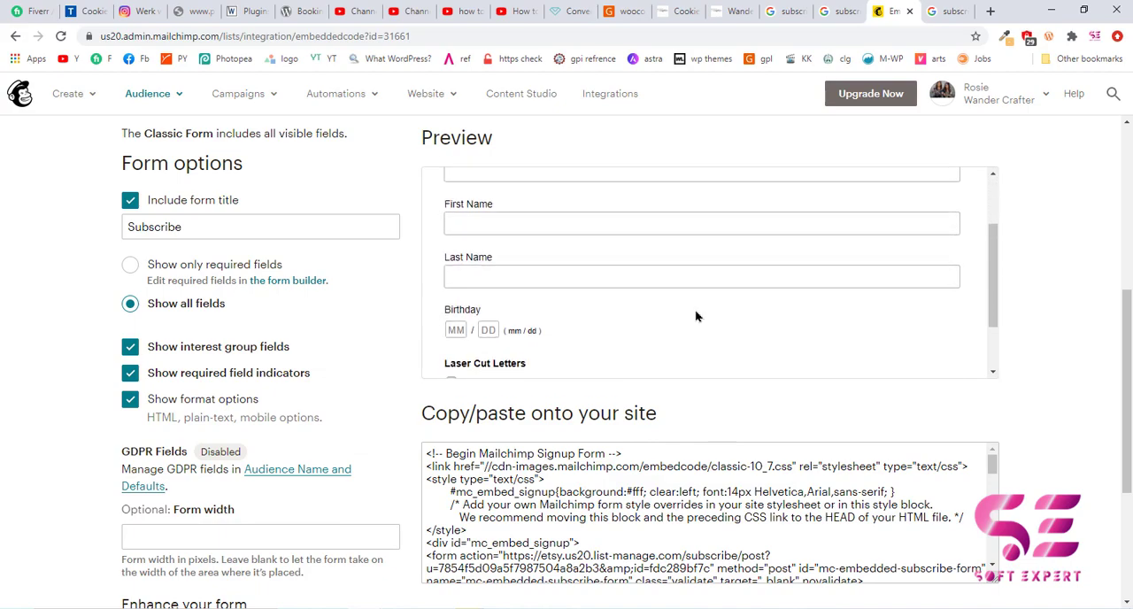
{"action": "scroll", "coordinate": [695, 313], "scroll_direction": "up", "scroll_amount": 2}
{"action": "scroll", "coordinate": [696, 313], "scroll_direction": "up", "scroll_amount": 1}
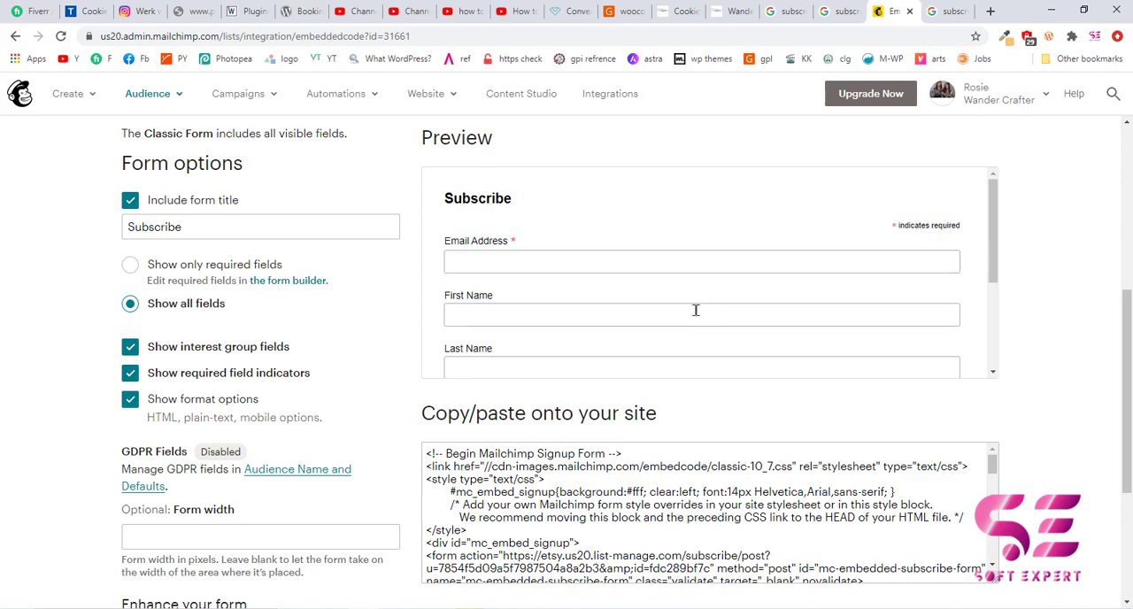
{"action": "scroll", "coordinate": [328, 283], "scroll_direction": "up", "scroll_amount": 1}
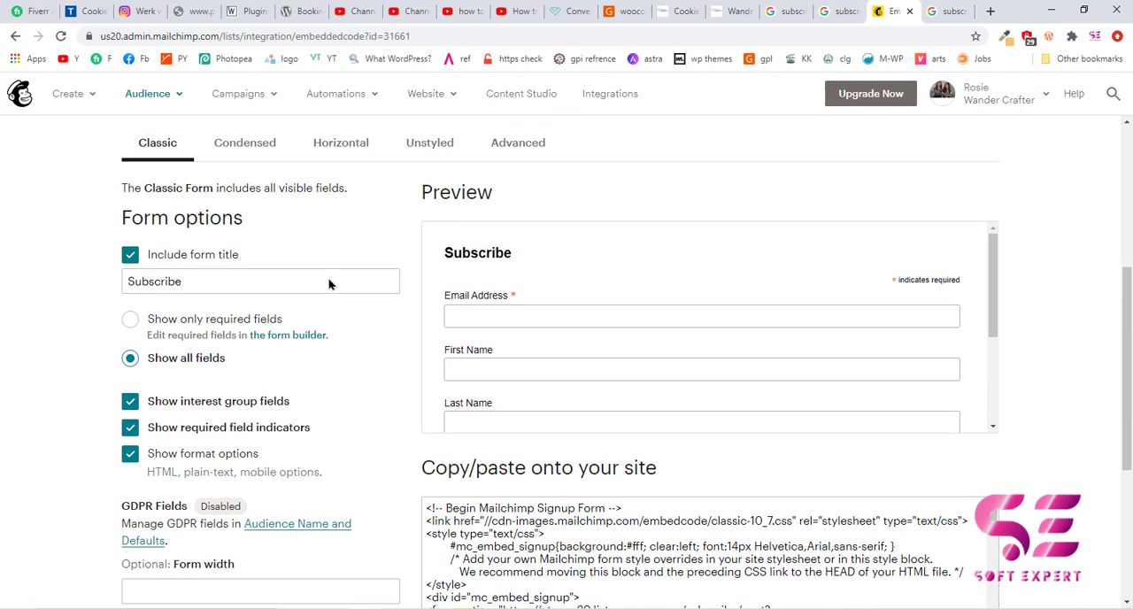
{"action": "left_click", "coordinate": [262, 153]}
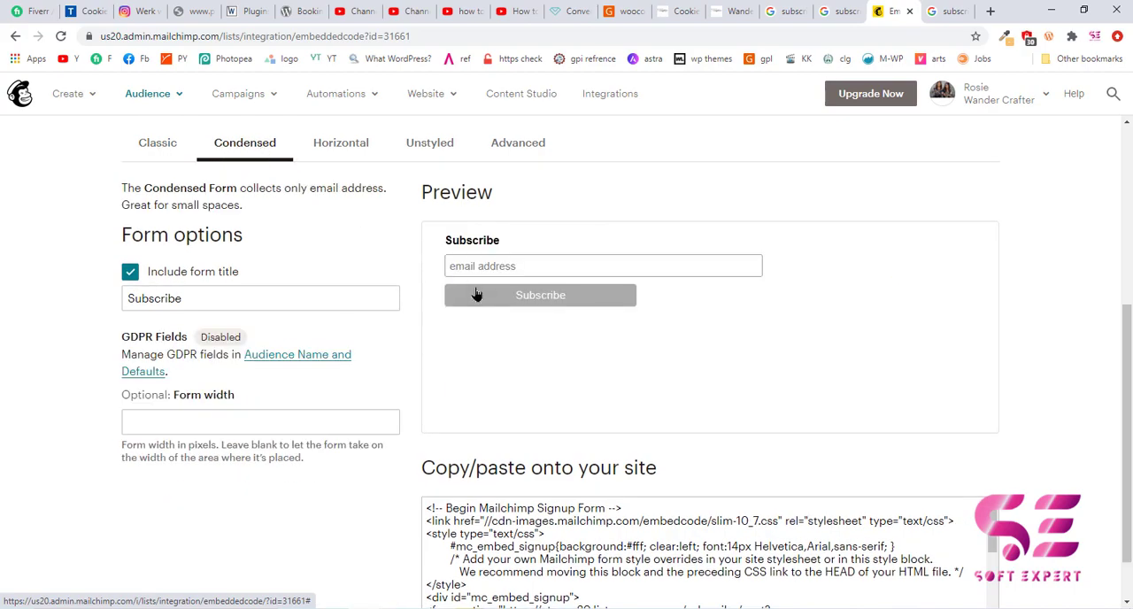
{"action": "left_click", "coordinate": [341, 157]}
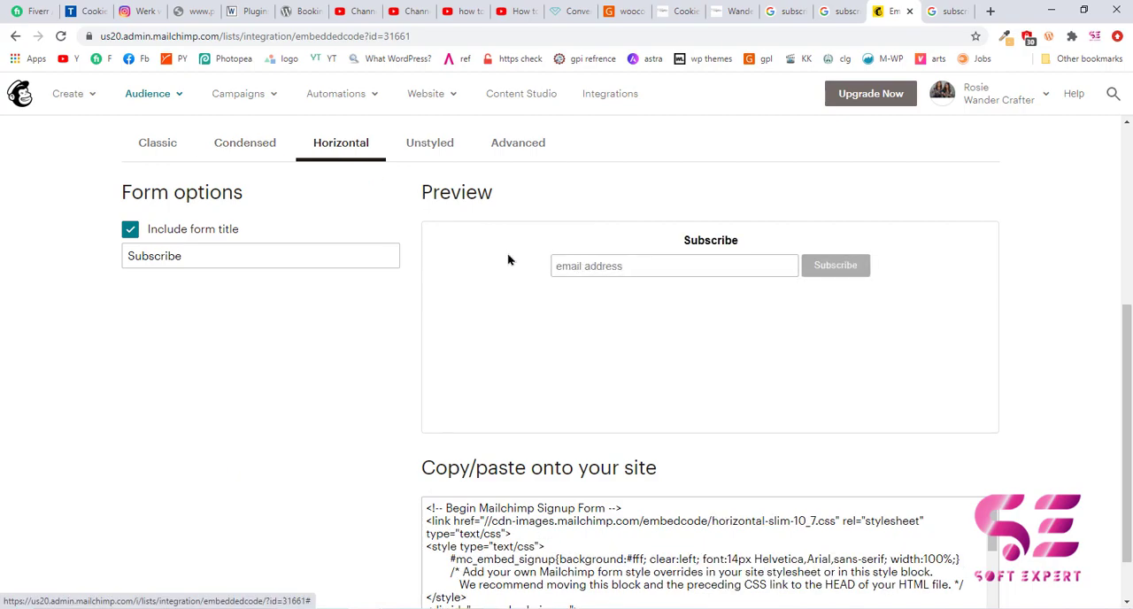
{"action": "left_click", "coordinate": [420, 152]}
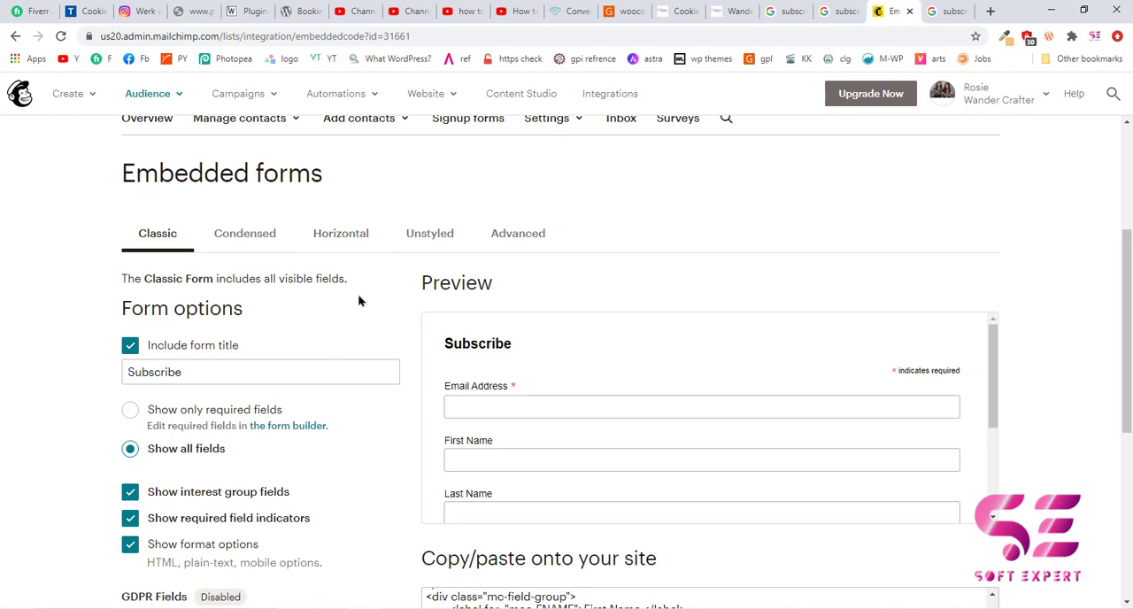
{"action": "scroll", "coordinate": [175, 224], "scroll_direction": "down", "scroll_amount": 1}
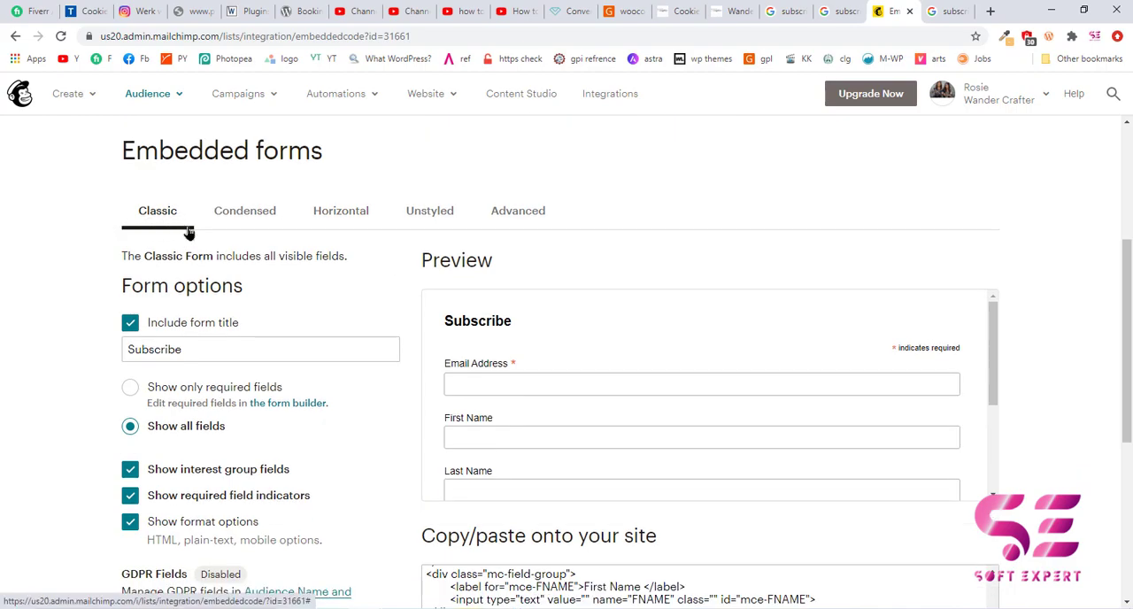
{"action": "scroll", "coordinate": [203, 287], "scroll_direction": "down", "scroll_amount": 1}
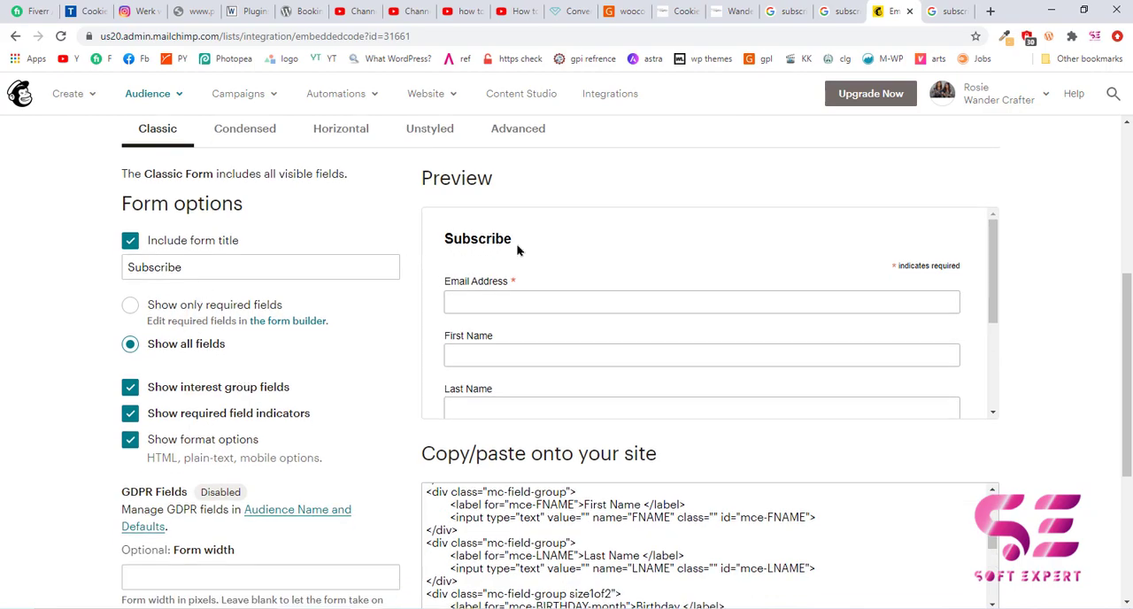
Step: Set the Classic form title to "Subscribe To Our Newsletter" and choose to show only required fields
{"action": "left_click", "coordinate": [192, 268]}
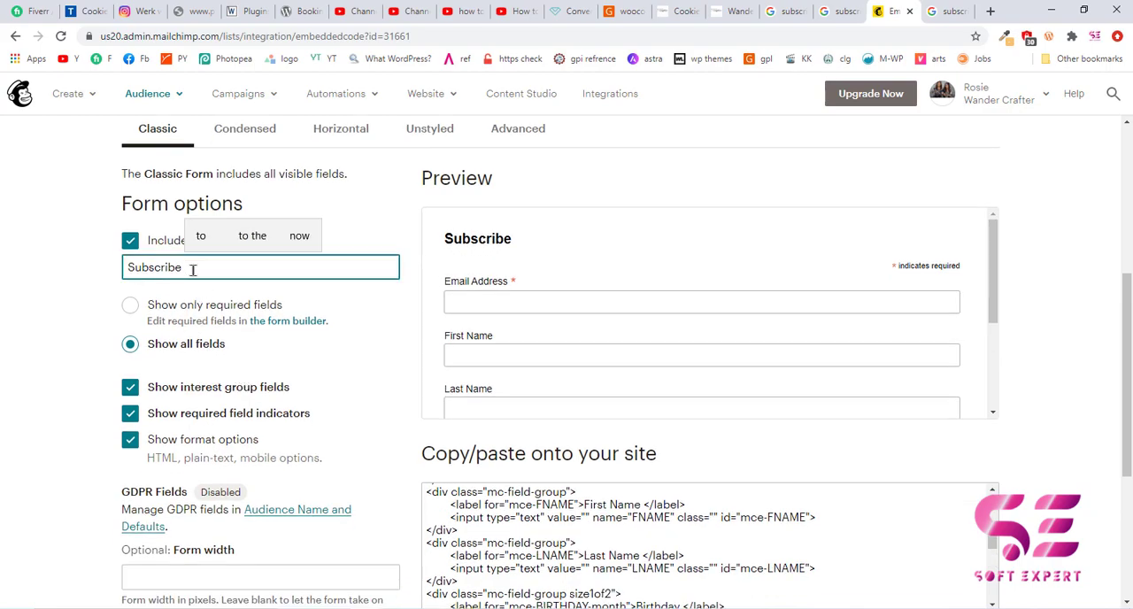
{"action": "type", "text": "To"}
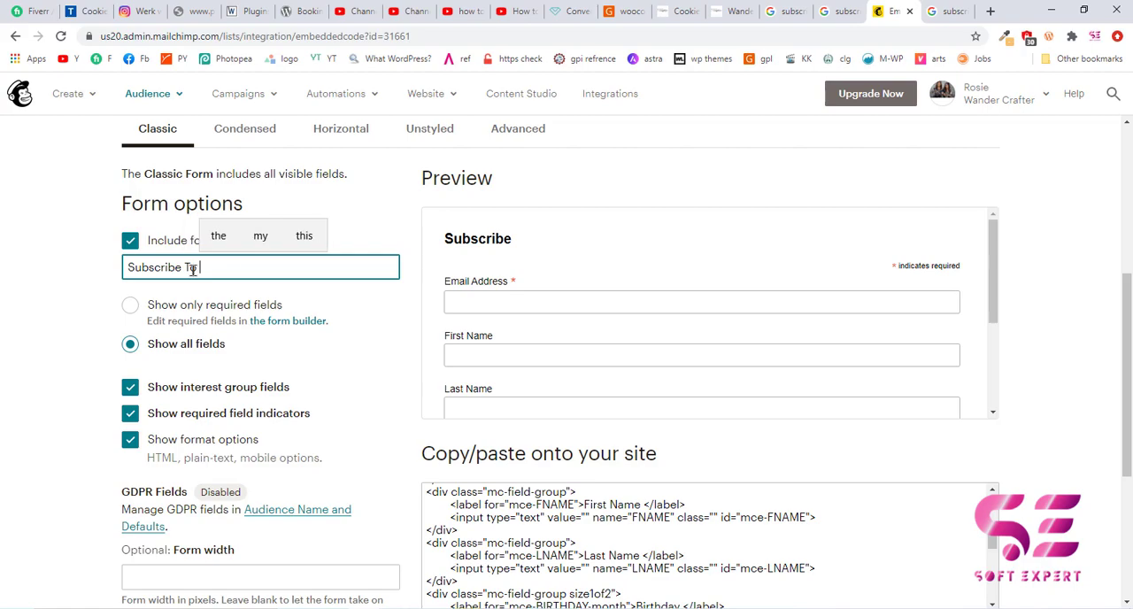
{"action": "type", "text": " Our News"}
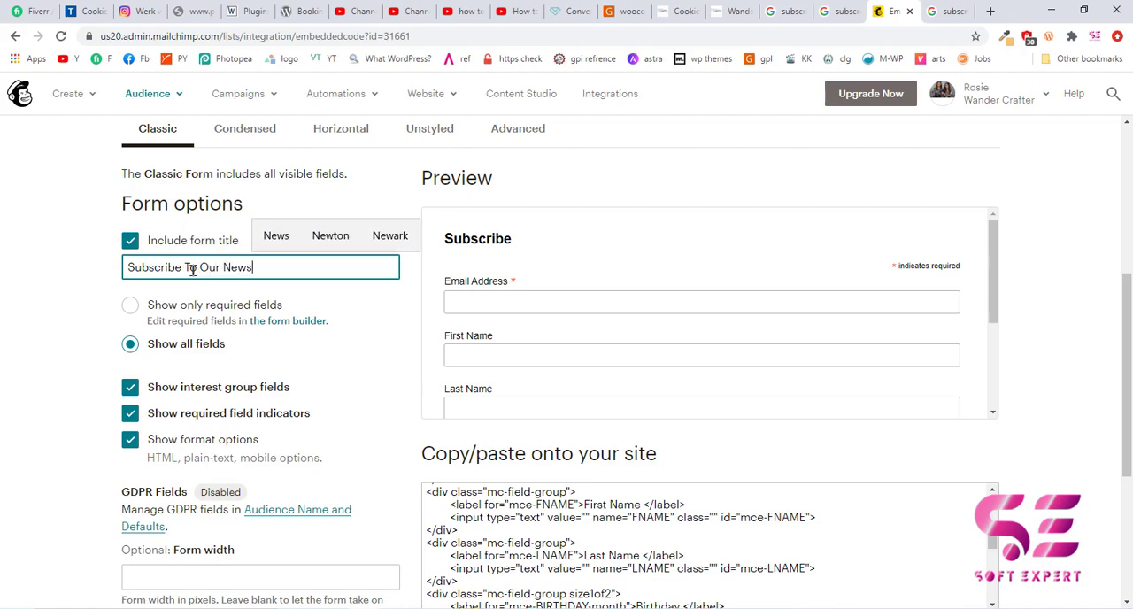
{"action": "type", "text": "letter"}
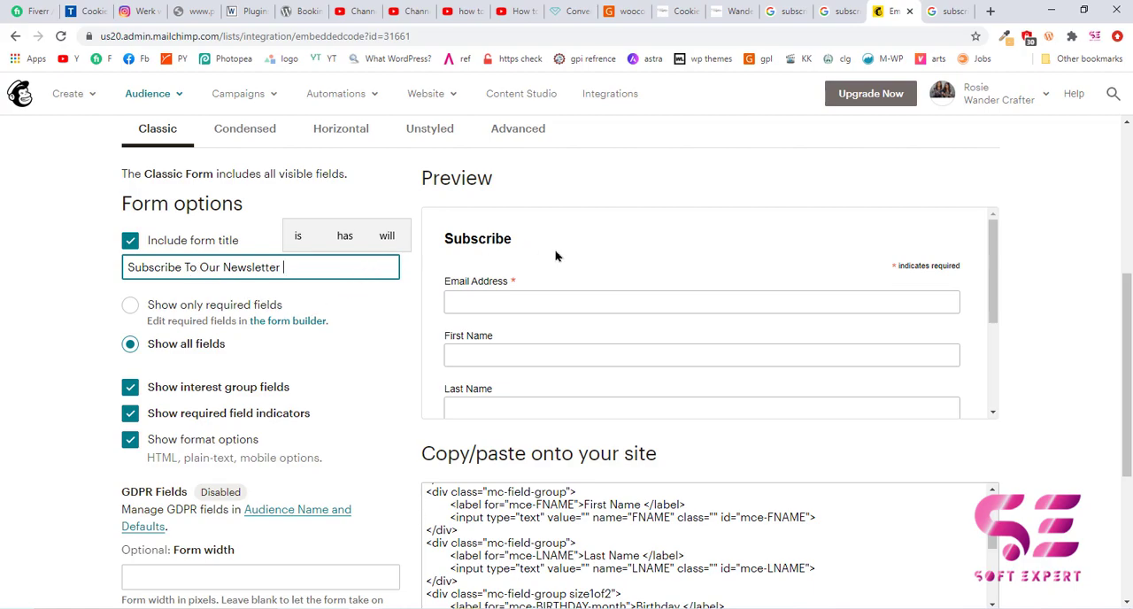
{"action": "left_click", "coordinate": [376, 271]}
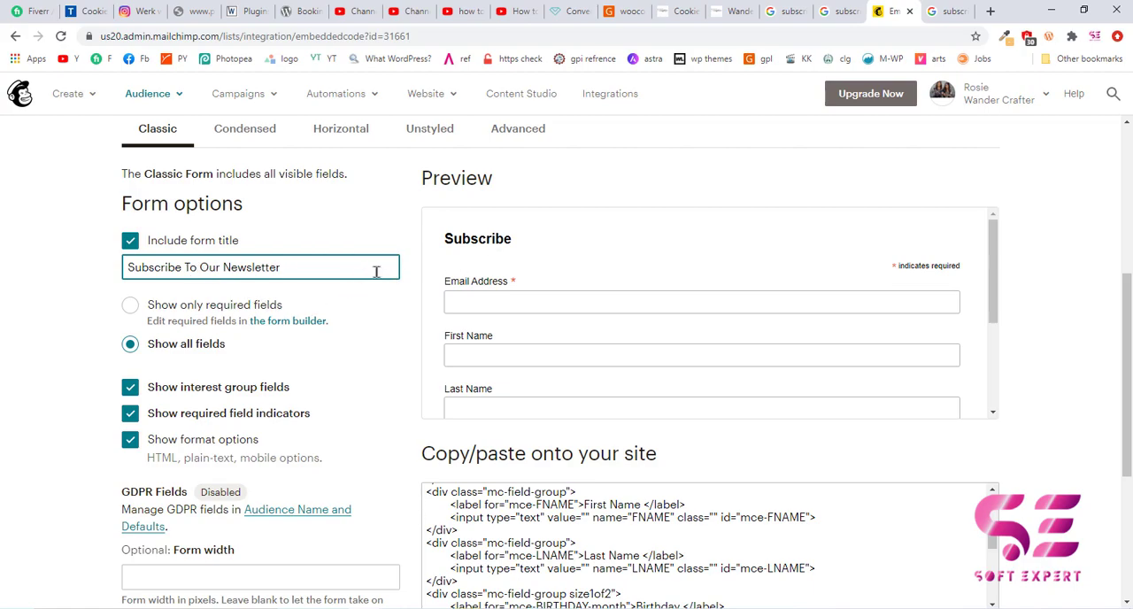
{"action": "scroll", "coordinate": [220, 333], "scroll_direction": "down", "scroll_amount": 1}
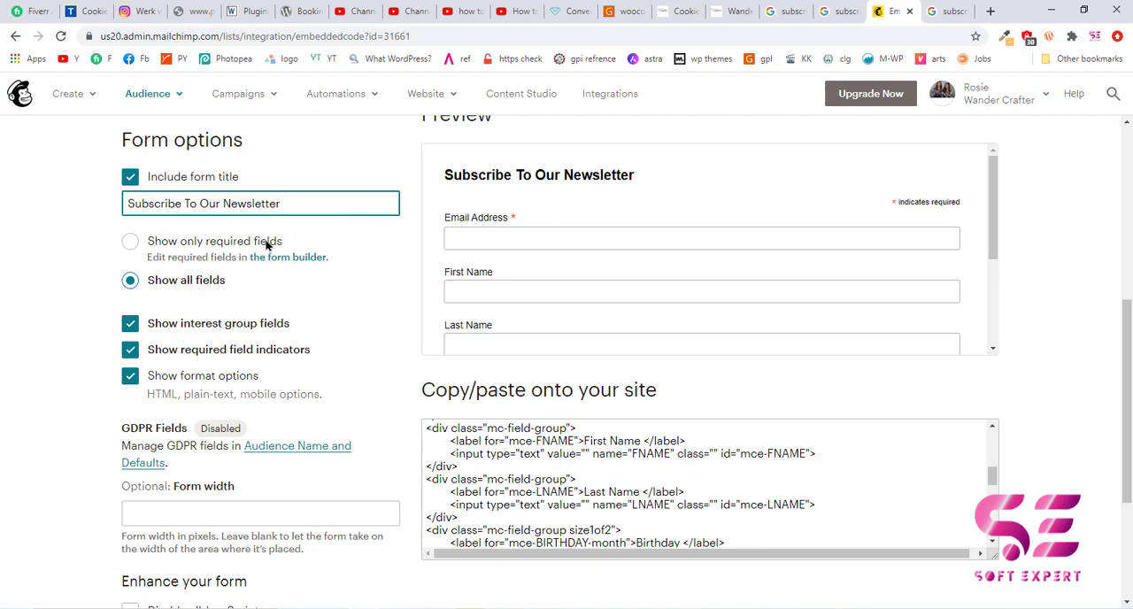
{"action": "left_click", "coordinate": [132, 246]}
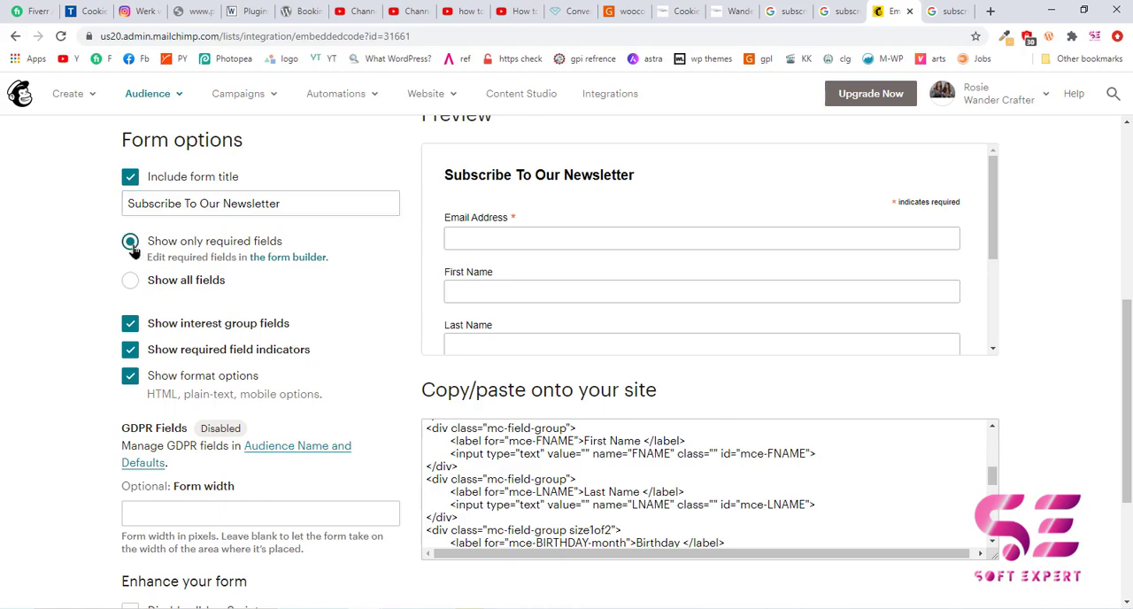
Step: Scroll through the form preview and the generated embed code to review the fields
{"action": "scroll", "coordinate": [519, 245], "scroll_direction": "down", "scroll_amount": 1}
{"action": "scroll", "coordinate": [507, 322], "scroll_direction": "down", "scroll_amount": 1}
{"action": "scroll", "coordinate": [518, 270], "scroll_direction": "up", "scroll_amount": 2}
{"action": "scroll", "coordinate": [300, 327], "scroll_direction": "down", "scroll_amount": 1}
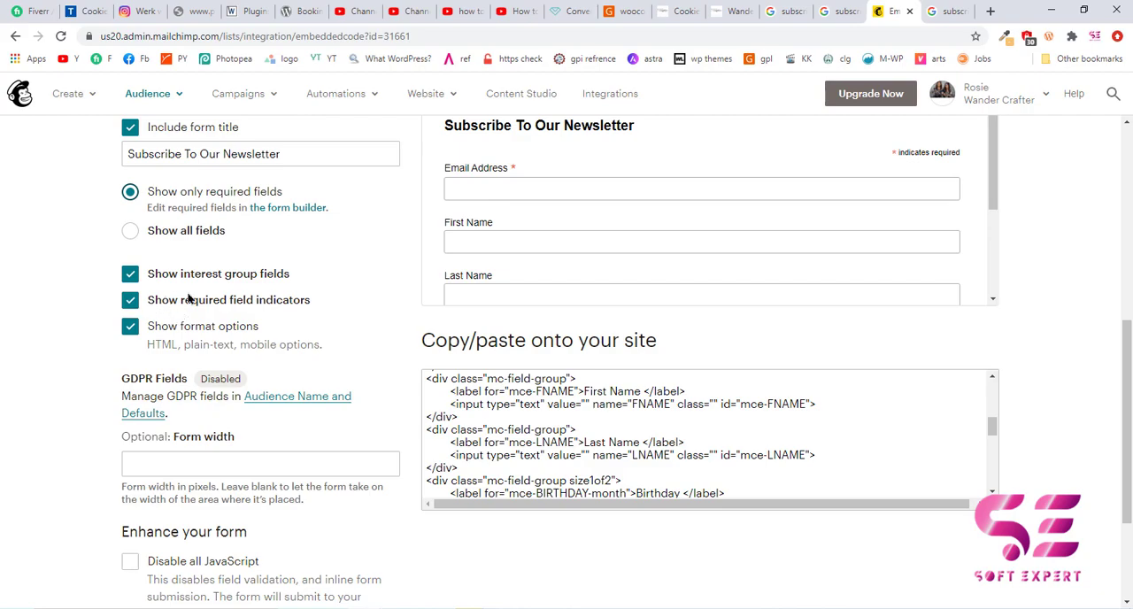
{"action": "scroll", "coordinate": [498, 310], "scroll_direction": "up", "scroll_amount": 1}
{"action": "scroll", "coordinate": [499, 310], "scroll_direction": "down", "scroll_amount": 1}
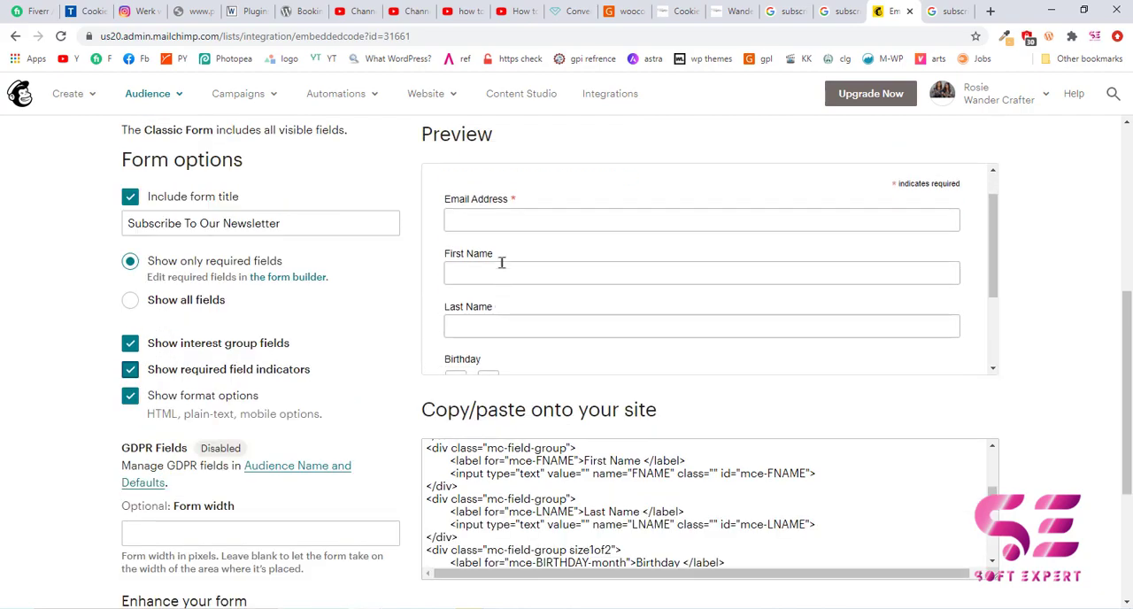
{"action": "scroll", "coordinate": [509, 251], "scroll_direction": "down", "scroll_amount": 1}
{"action": "scroll", "coordinate": [503, 247], "scroll_direction": "up", "scroll_amount": 1}
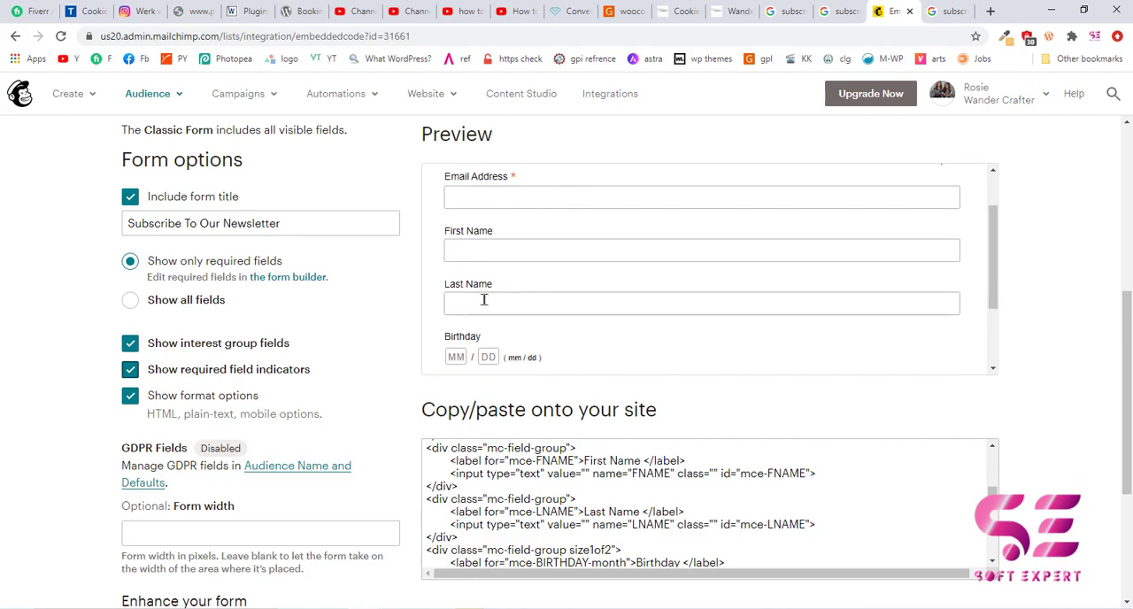
{"action": "scroll", "coordinate": [484, 300], "scroll_direction": "down", "scroll_amount": 1}
{"action": "scroll", "coordinate": [511, 317], "scroll_direction": "down", "scroll_amount": 2}
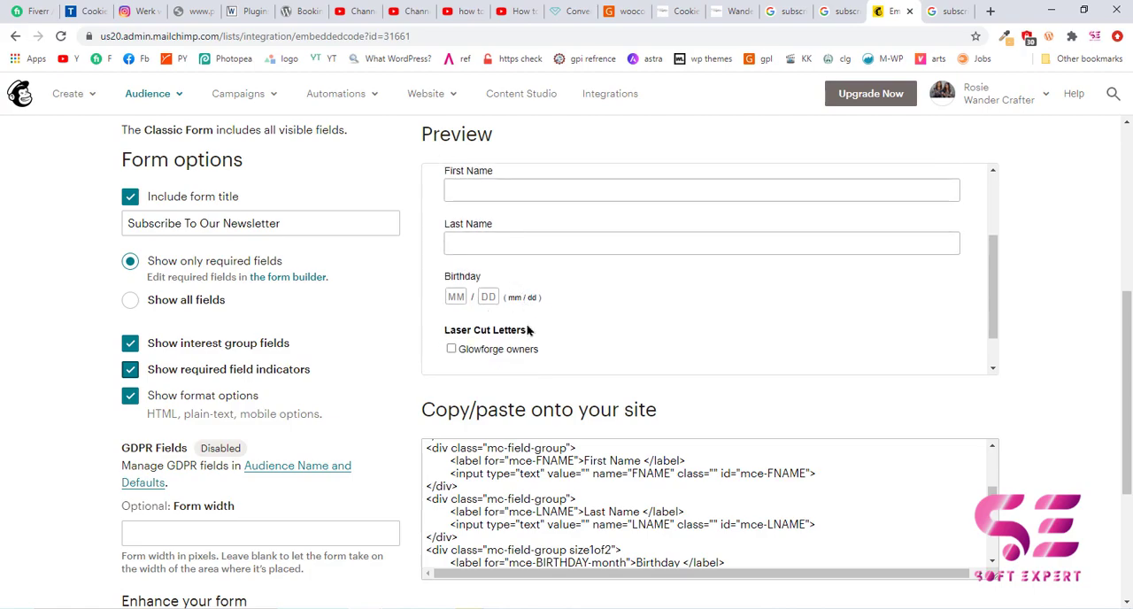
{"action": "scroll", "coordinate": [525, 329], "scroll_direction": "down", "scroll_amount": 1}
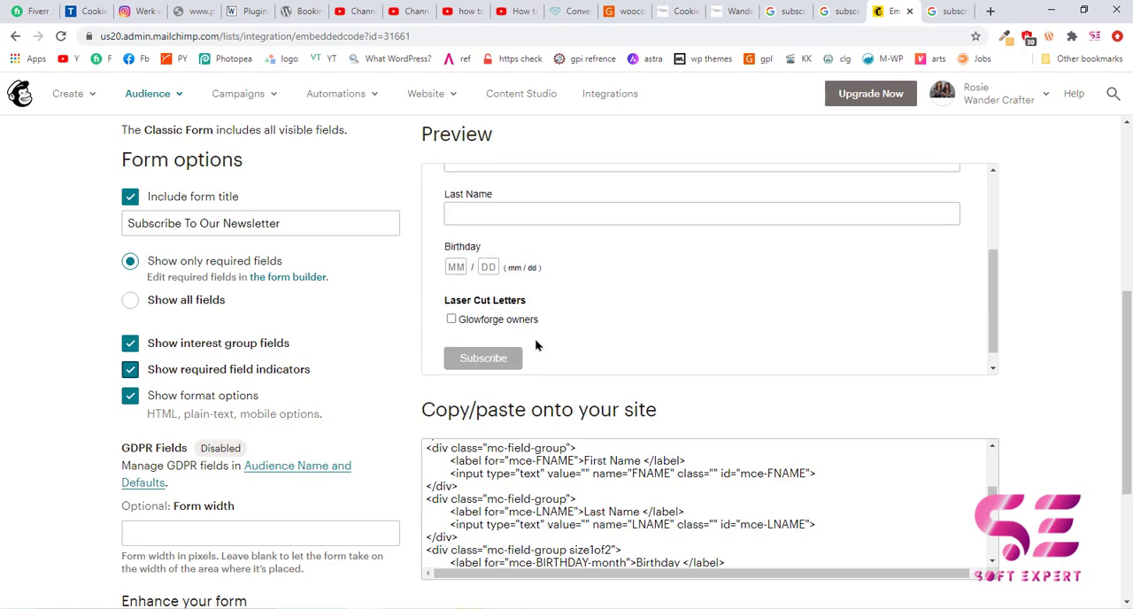
{"action": "scroll", "coordinate": [611, 386], "scroll_direction": "up", "scroll_amount": 1}
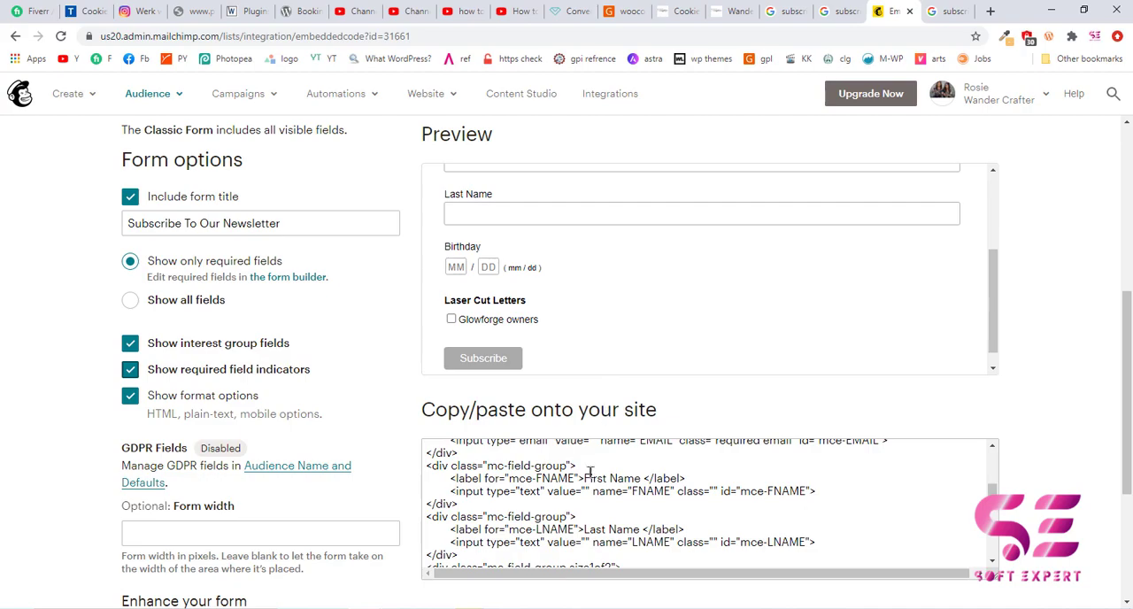
{"action": "scroll", "coordinate": [590, 472], "scroll_direction": "up", "scroll_amount": 2}
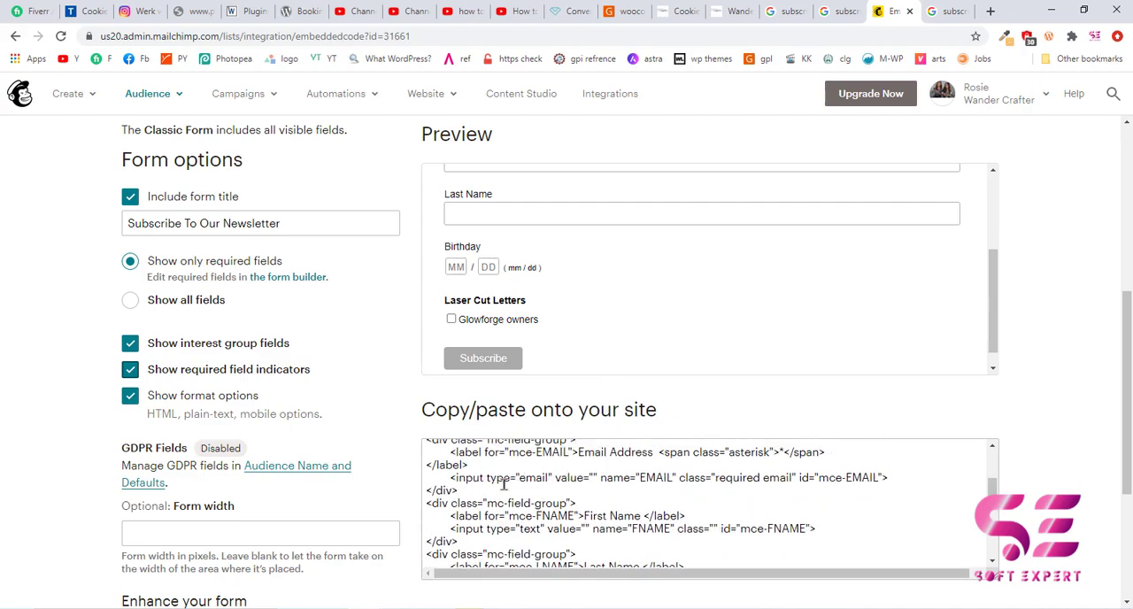
Step: Edit the embed code so the First Name field label reads "Name"
{"action": "left_click_drag", "start_coordinate": [474, 479], "coordinate": [656, 478]}
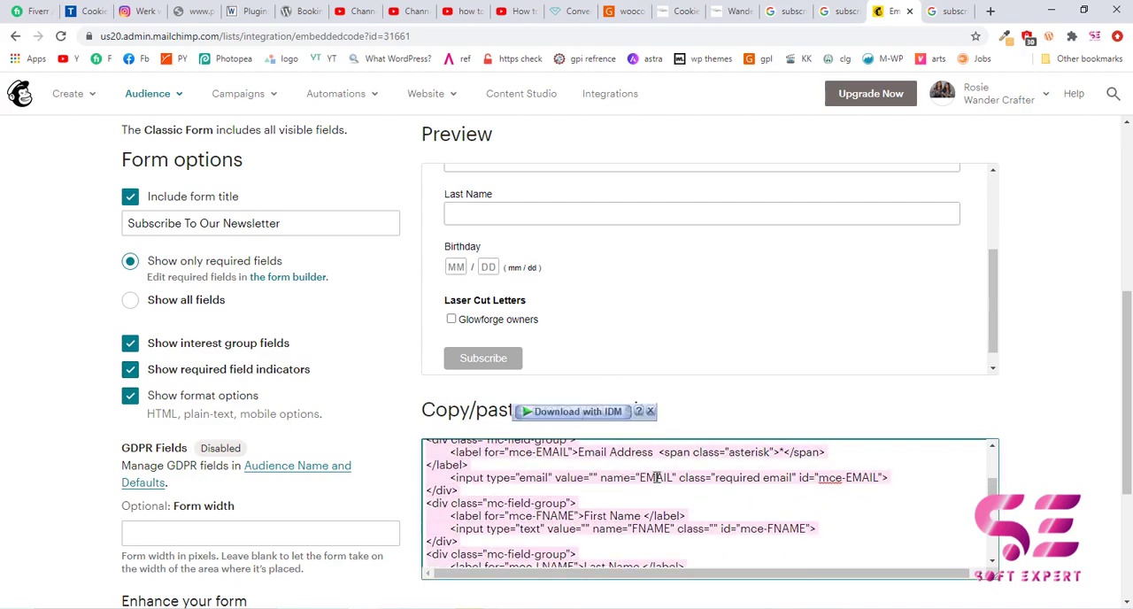
{"action": "left_click", "coordinate": [531, 536]}
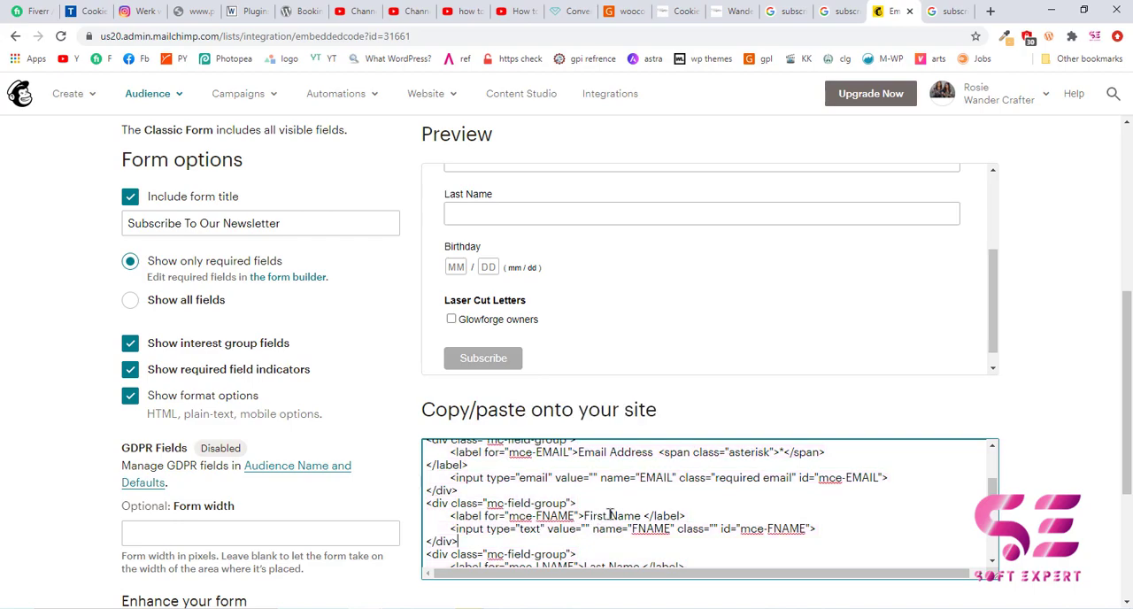
{"action": "key", "text": "ctrl+a"}
{"action": "key", "text": "ctrl+x"}
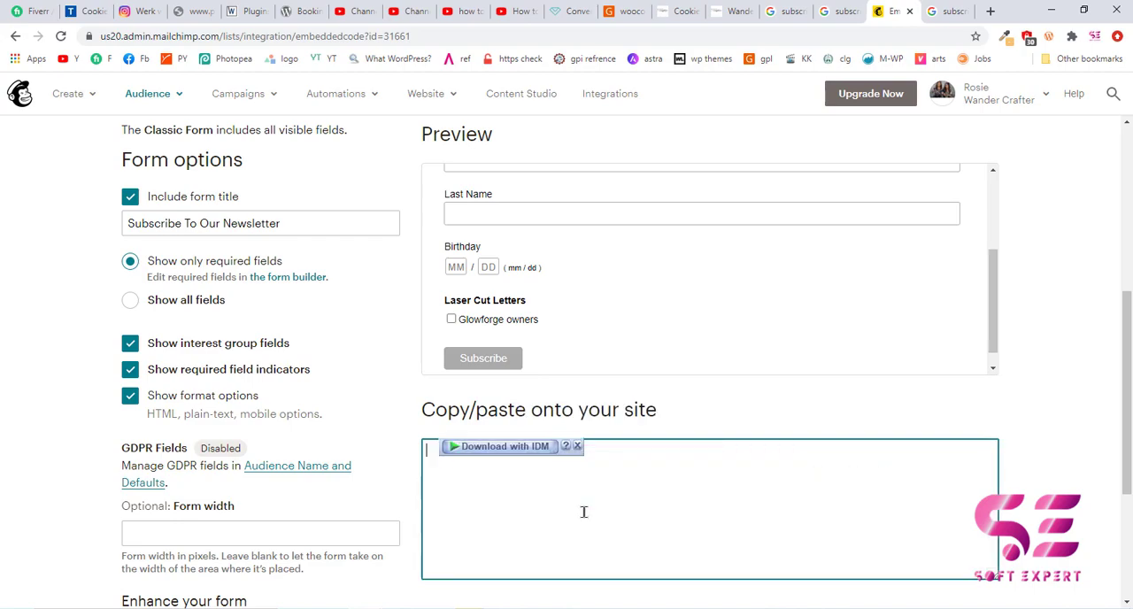
{"action": "scroll", "coordinate": [619, 518], "scroll_direction": "up", "scroll_amount": 1}
{"action": "key", "text": "ctrl+v"}
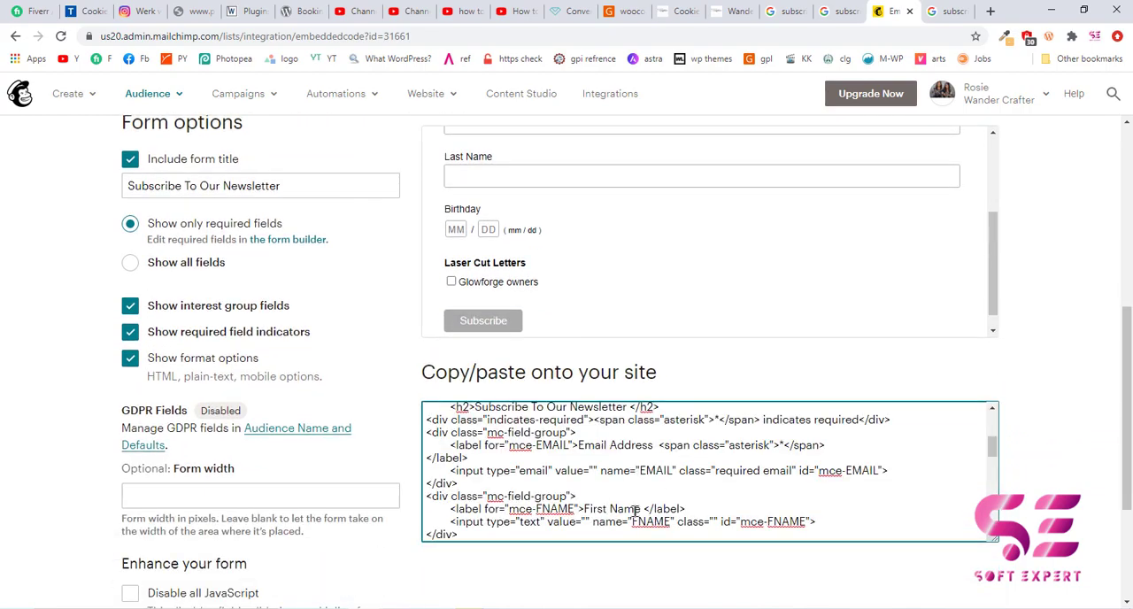
{"action": "key", "text": "BackSpace"}
{"action": "key", "text": "BackSpace"}
{"action": "key", "text": "BackSpace"}
{"action": "key", "text": "BackSpace"}
{"action": "key", "text": "BackSpace"}
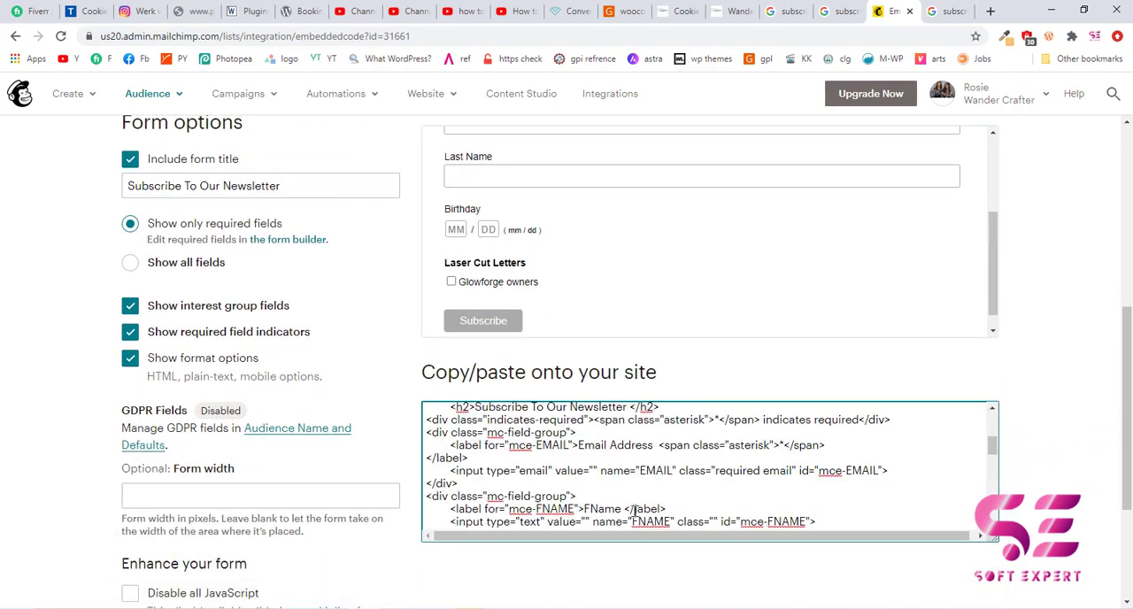
{"action": "key", "text": "BackSpace"}
{"action": "scroll", "coordinate": [687, 493], "scroll_direction": "down", "scroll_amount": 2}
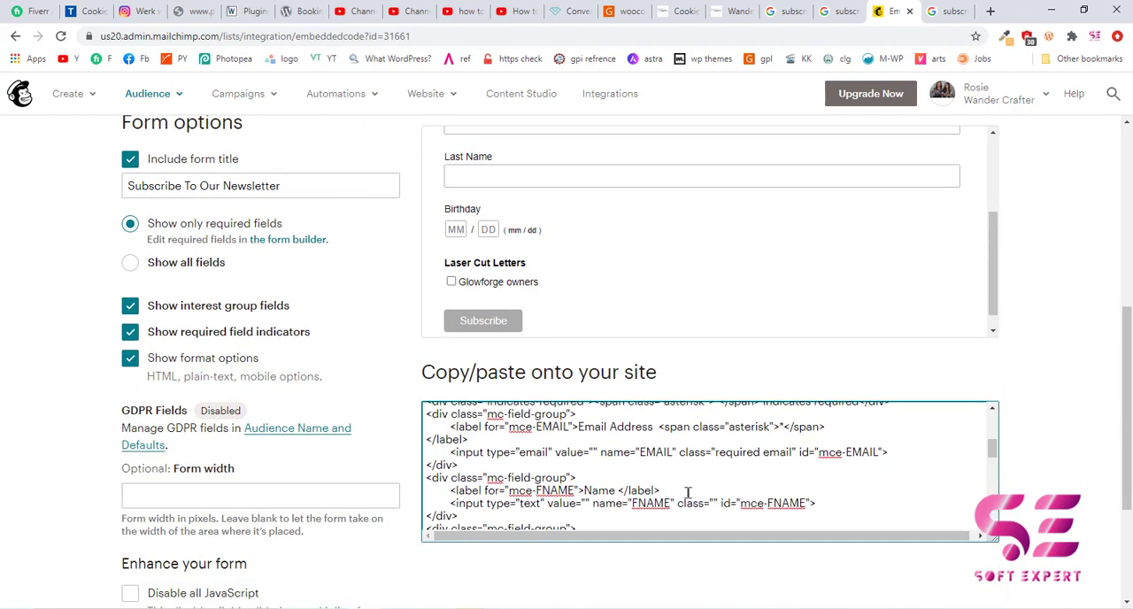
Step: Copy the Mailchimp embed code from the copy/paste box
{"action": "scroll", "coordinate": [687, 493], "scroll_direction": "down", "scroll_amount": 5}
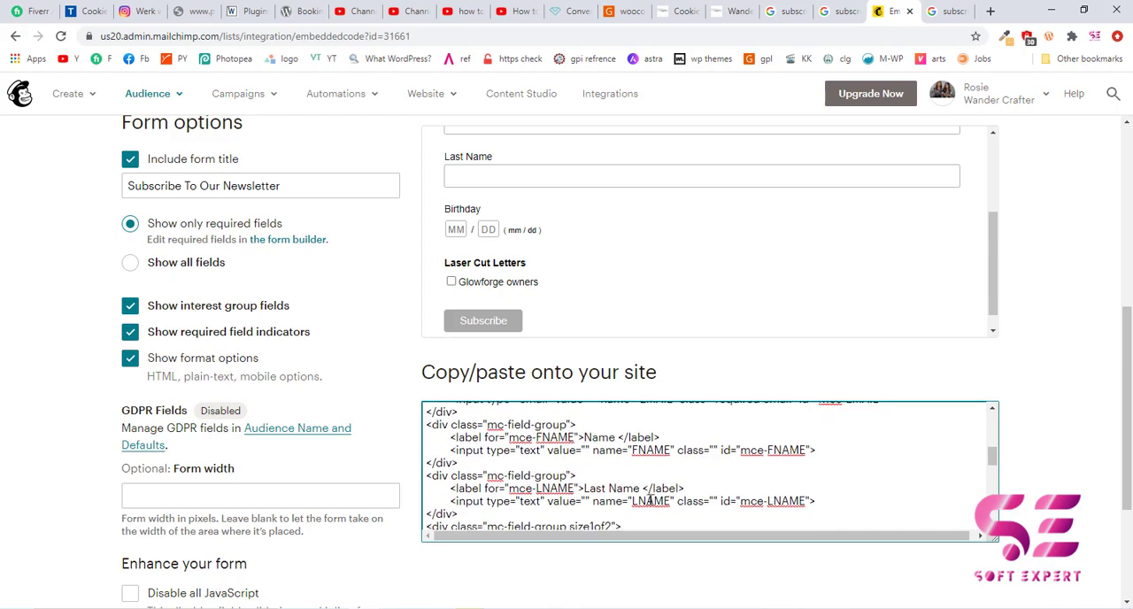
{"action": "scroll", "coordinate": [502, 497], "scroll_direction": "up", "scroll_amount": 1}
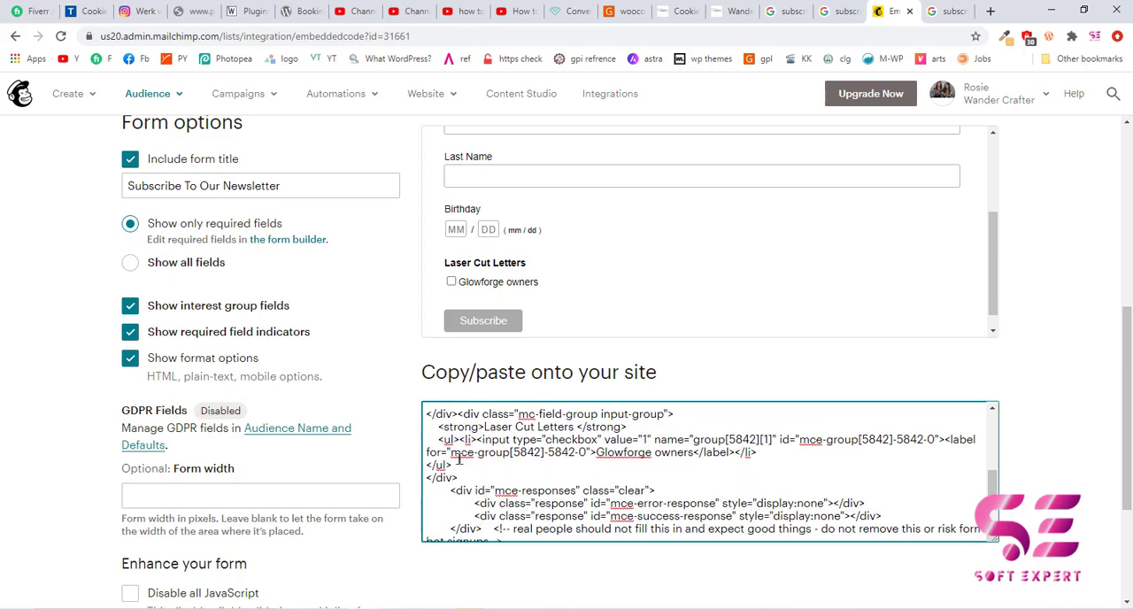
{"action": "scroll", "coordinate": [481, 479], "scroll_direction": "up", "scroll_amount": 1}
{"action": "scroll", "coordinate": [480, 479], "scroll_direction": "down", "scroll_amount": 1}
{"action": "left_click", "coordinate": [481, 479]}
{"action": "scroll", "coordinate": [669, 318], "scroll_direction": "up", "scroll_amount": 1}
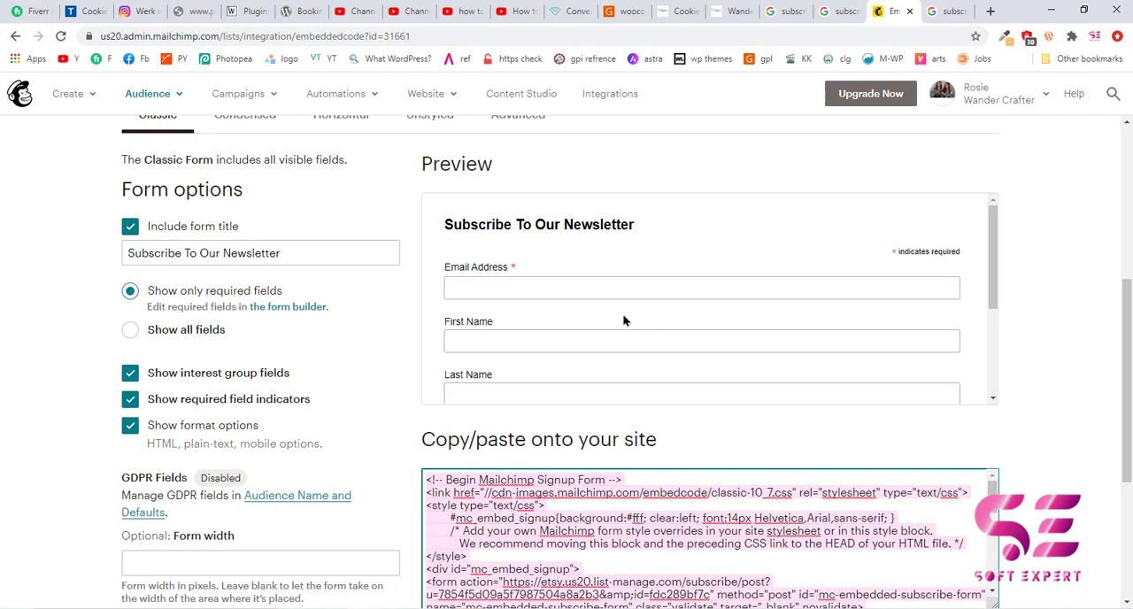
{"action": "scroll", "coordinate": [573, 270], "scroll_direction": "down", "scroll_amount": 2}
{"action": "scroll", "coordinate": [574, 270], "scroll_direction": "up", "scroll_amount": 2}
{"action": "scroll", "coordinate": [573, 272], "scroll_direction": "down", "scroll_amount": 2}
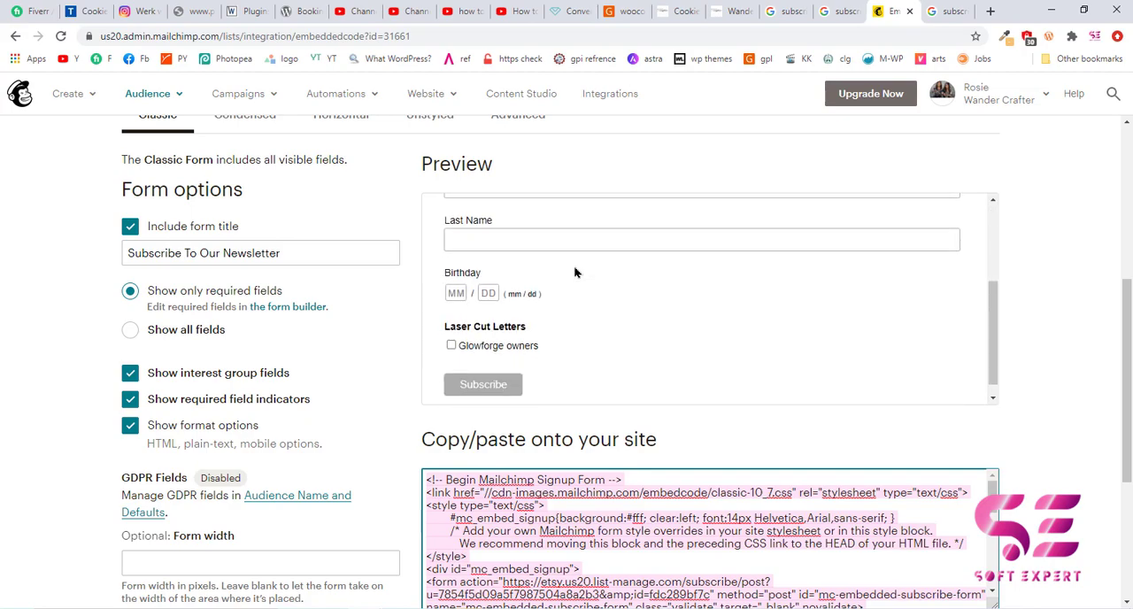
{"action": "right_click", "coordinate": [505, 485]}
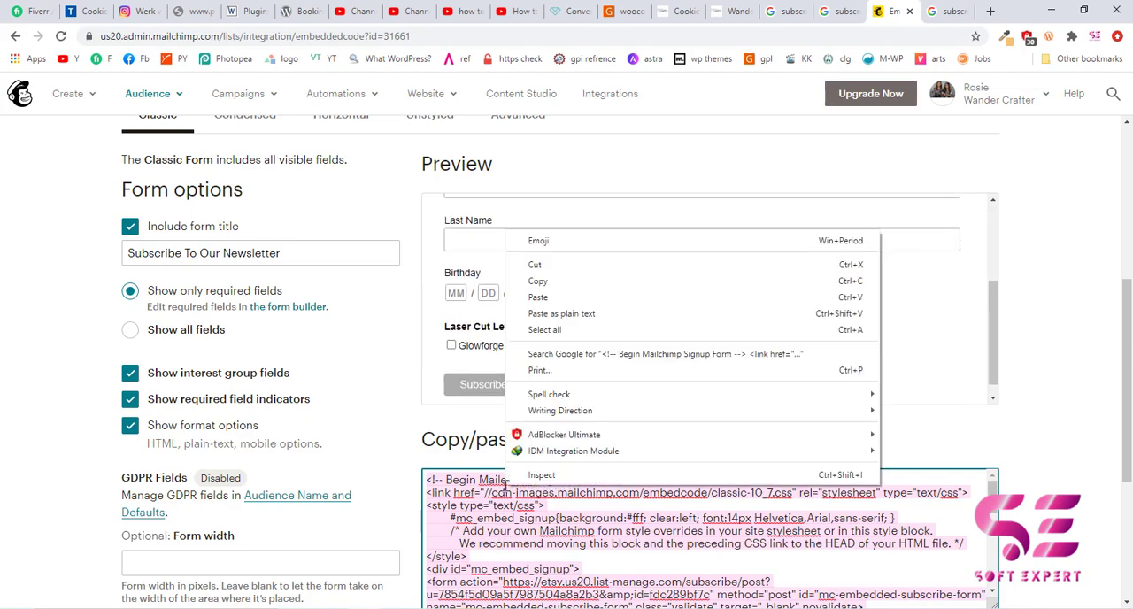
{"action": "left_click", "coordinate": [581, 281]}
Step: Switch to the wandercrafter.com homepage tab and scroll through the site
{"action": "left_click", "coordinate": [735, 10]}
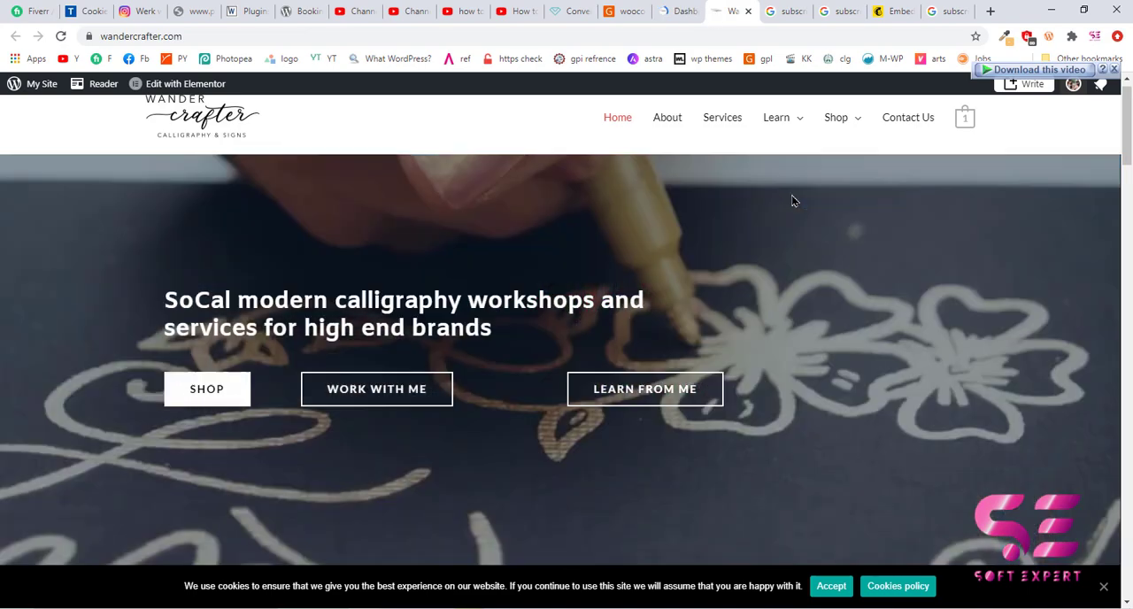
{"action": "scroll", "coordinate": [792, 196], "scroll_direction": "up", "scroll_amount": 1}
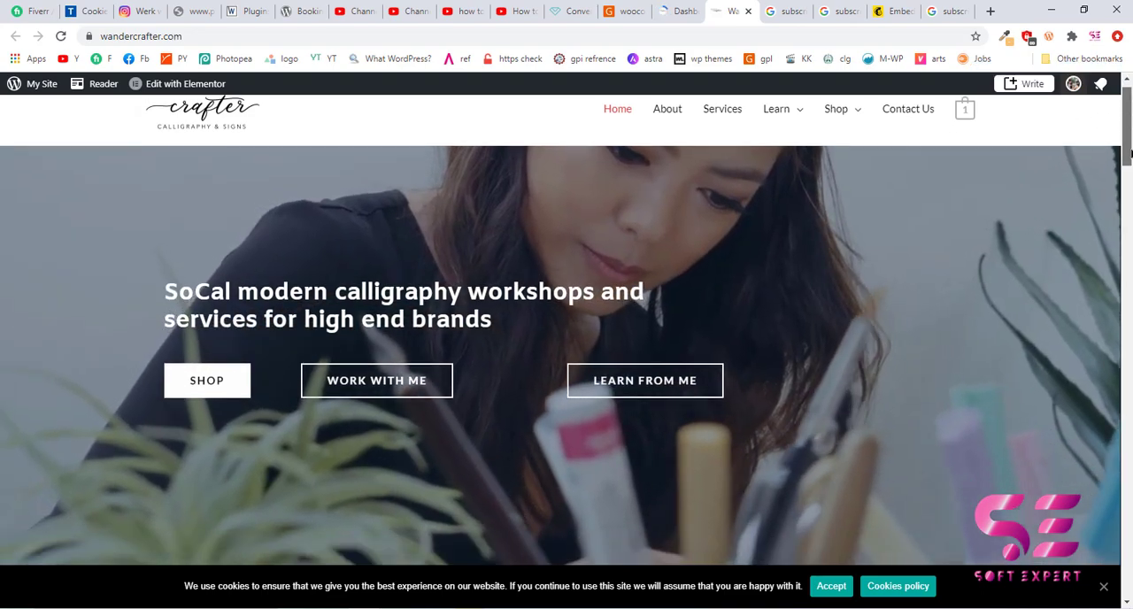
{"action": "scroll", "coordinate": [792, 200], "scroll_direction": "down", "scroll_amount": 5}
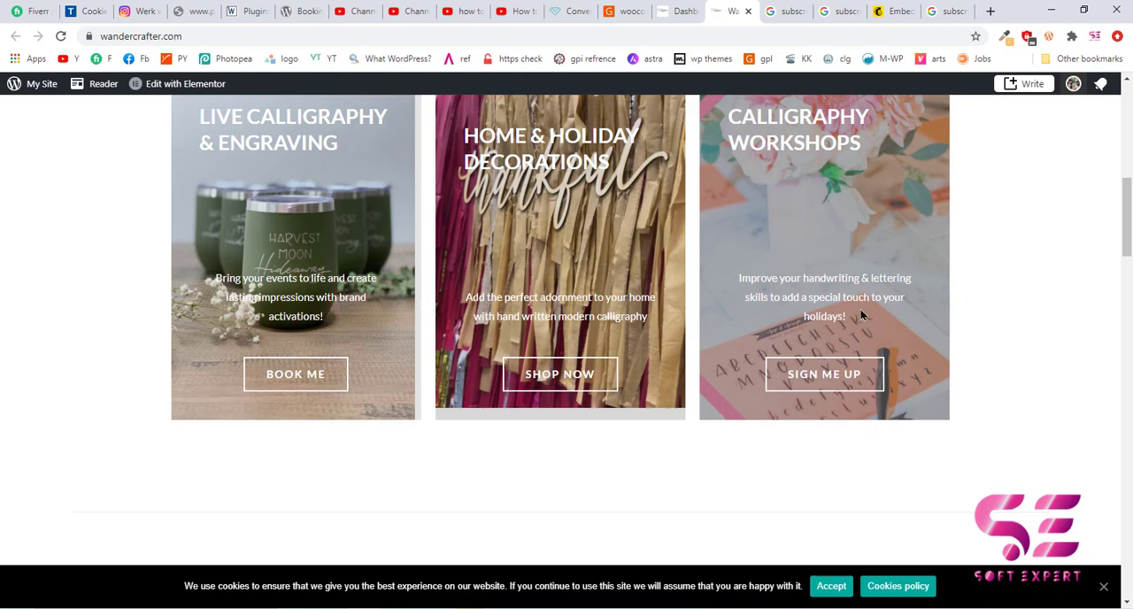
Step: Open the Appearance Widgets screen in the WordPress dashboard and browse the available widgets
{"action": "left_click", "coordinate": [679, 17]}
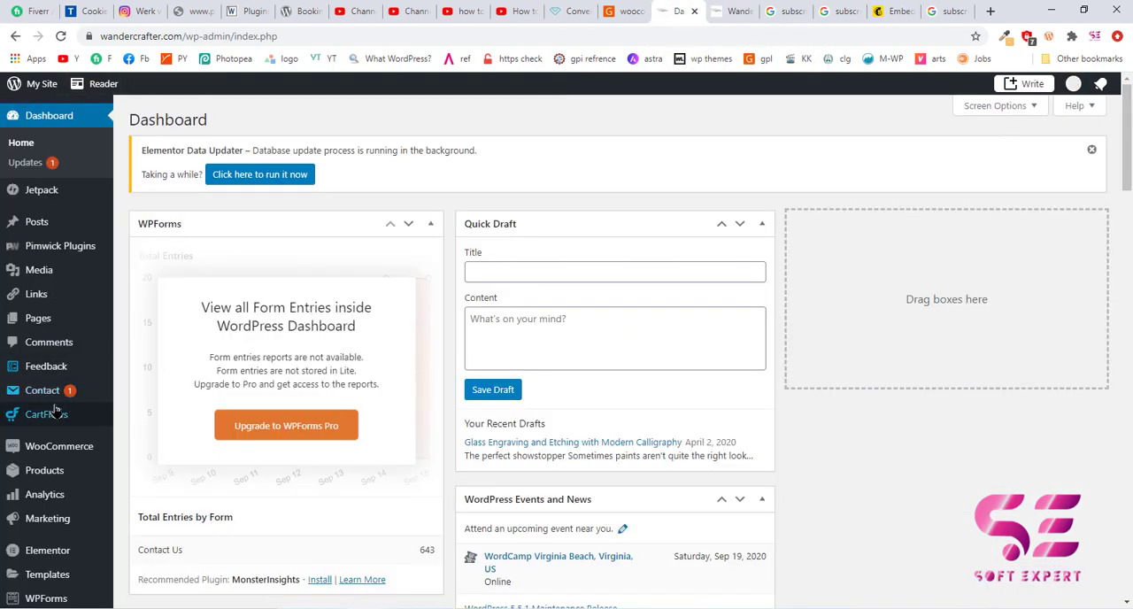
{"action": "scroll", "coordinate": [44, 451], "scroll_direction": "down", "scroll_amount": 2}
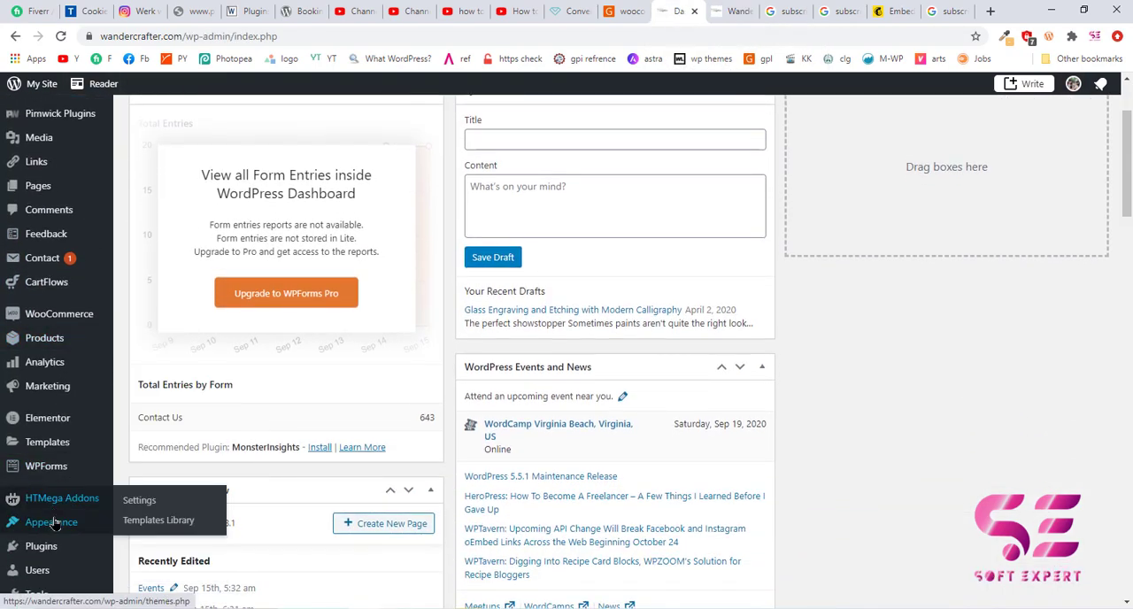
{"action": "mouse_move", "coordinate": [53, 522]}
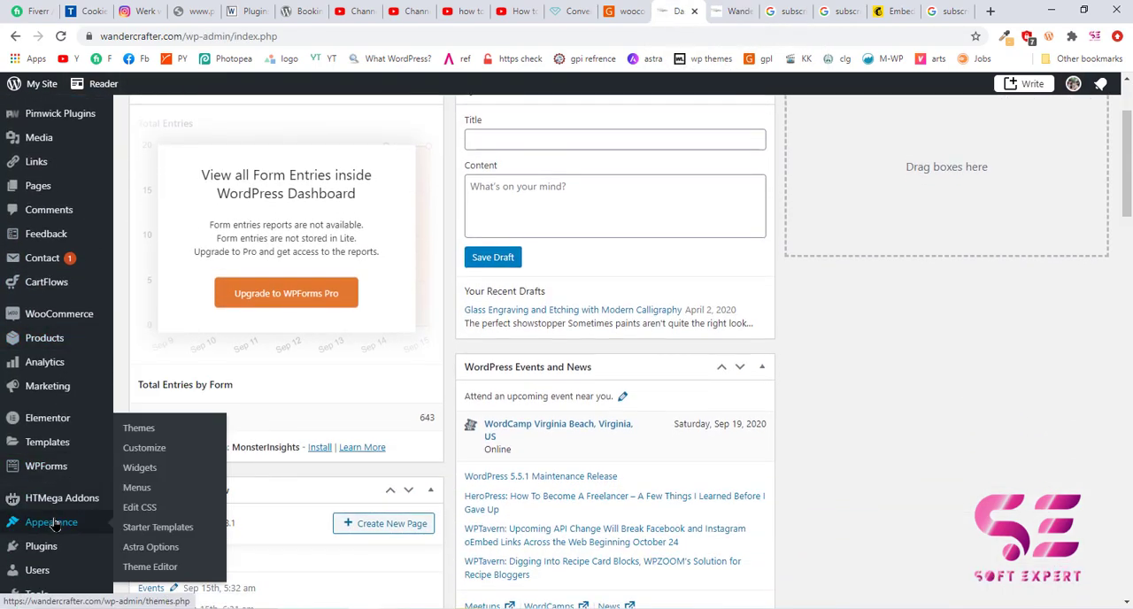
{"action": "left_click", "coordinate": [166, 472]}
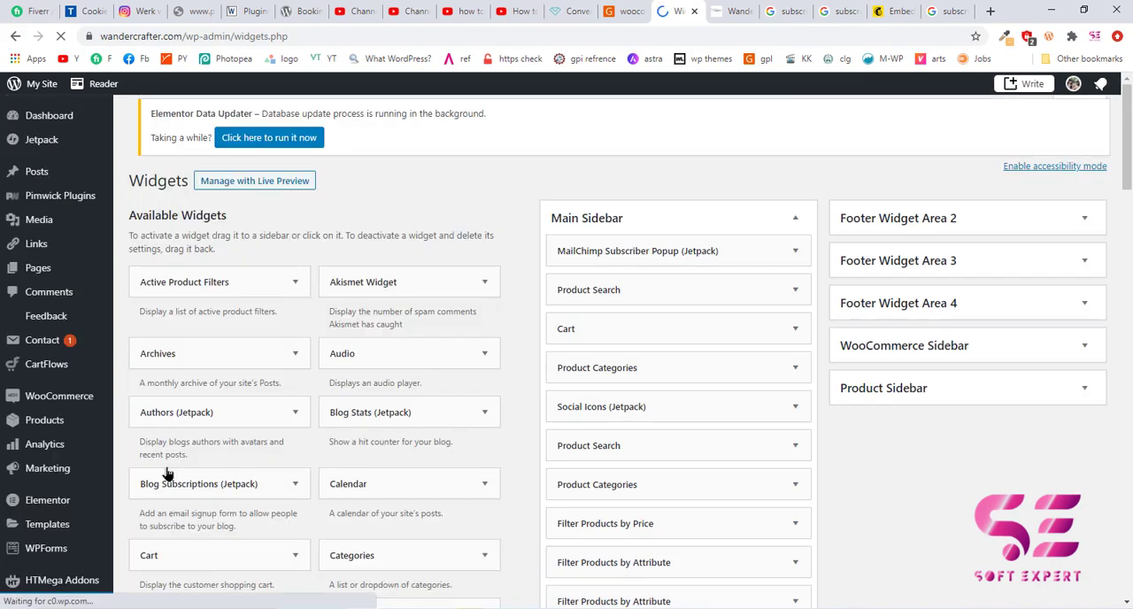
{"action": "scroll", "coordinate": [672, 352], "scroll_direction": "down", "scroll_amount": 3}
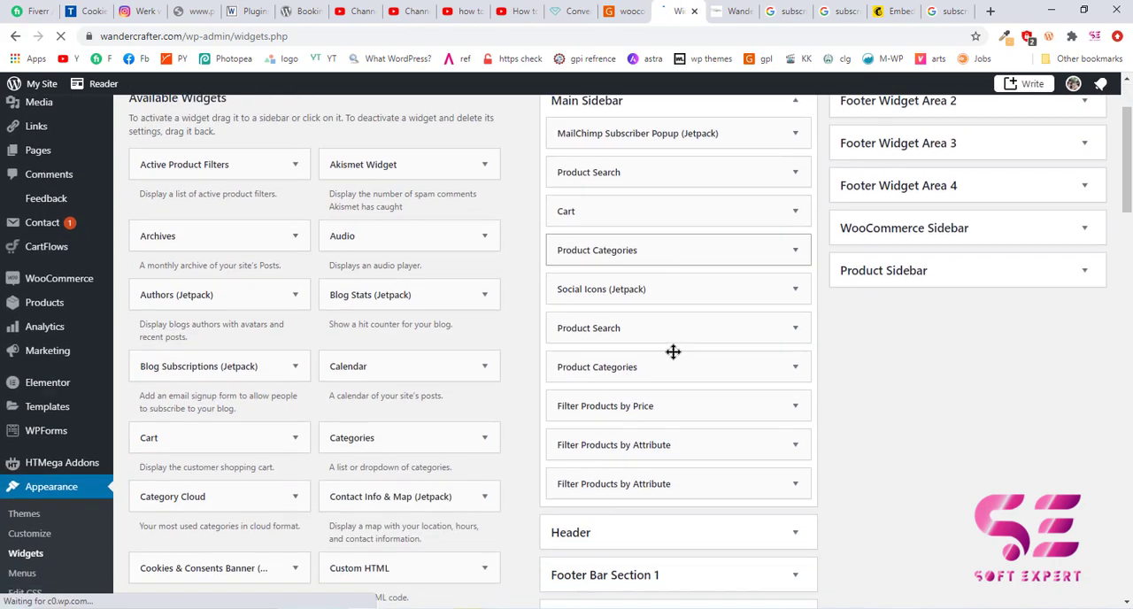
{"action": "scroll", "coordinate": [667, 354], "scroll_direction": "up", "scroll_amount": 2}
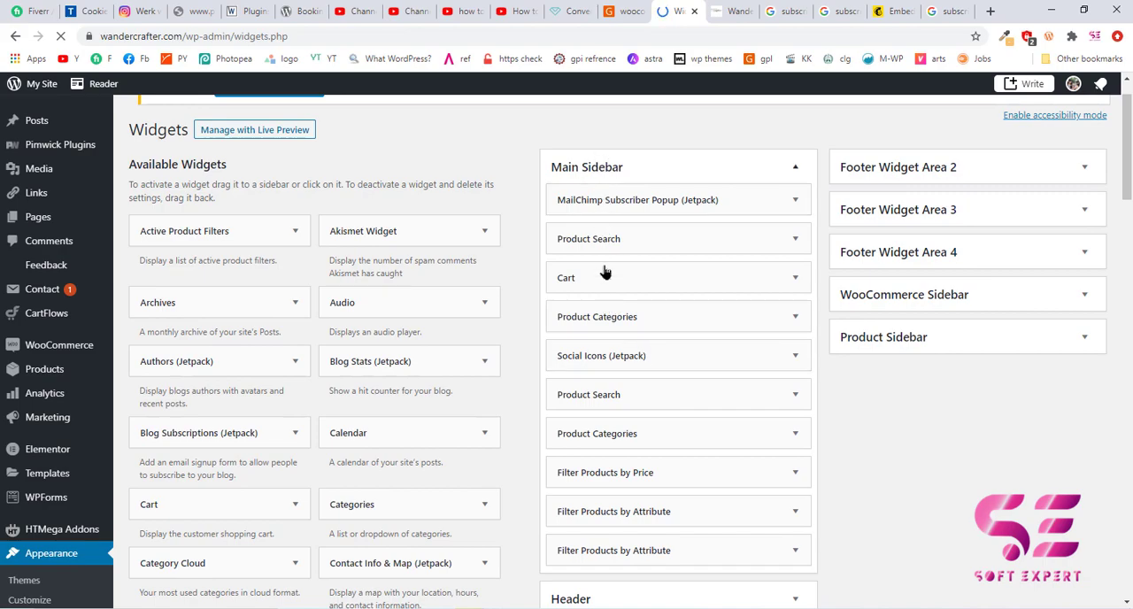
{"action": "scroll", "coordinate": [605, 291], "scroll_direction": "down", "scroll_amount": 2}
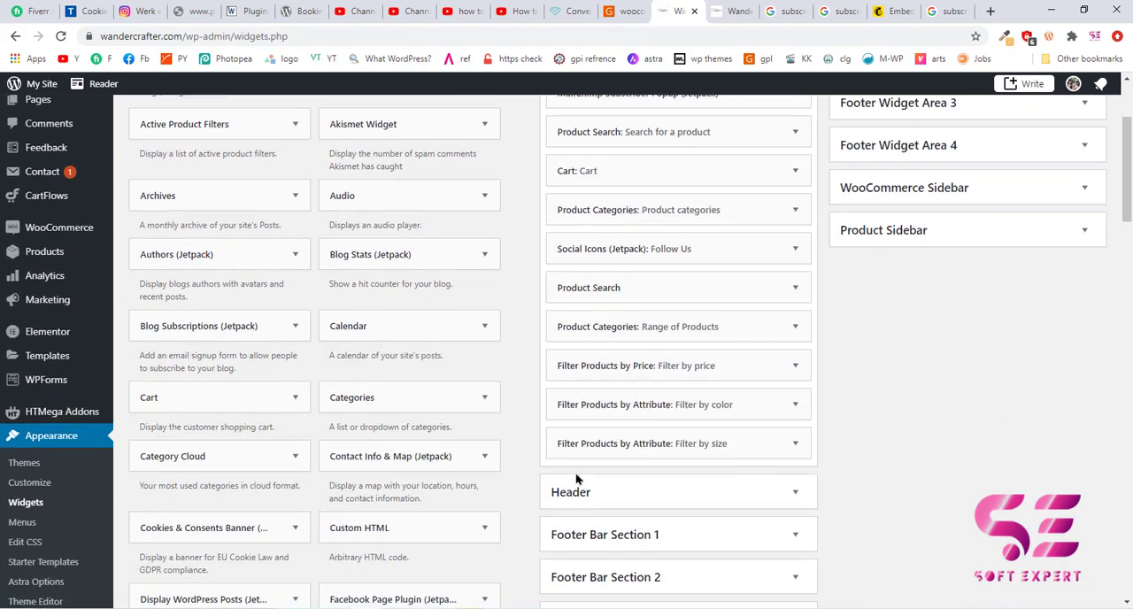
{"action": "scroll", "coordinate": [577, 481], "scroll_direction": "down", "scroll_amount": 2}
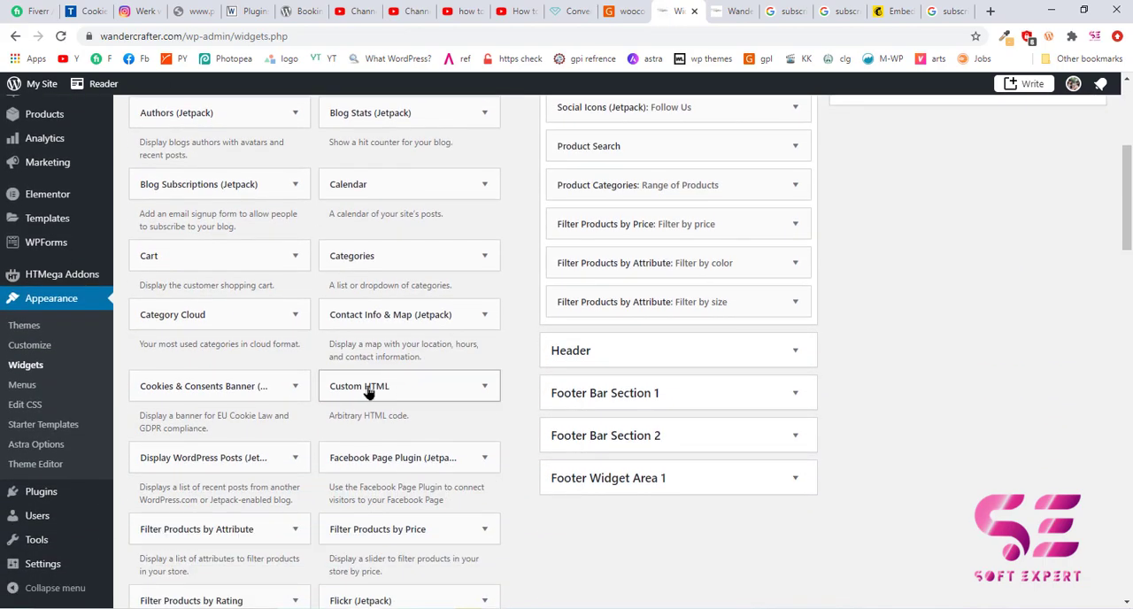
Step: Try adding a Custom HTML widget with the pasted embed code to the Main Sidebar
{"action": "mouse_move", "coordinate": [367, 392]}
{"action": "left_mouse_down"}
{"action": "mouse_move", "coordinate": [620, 304]}
{"action": "mouse_move", "coordinate": [610, 339]}
{"action": "left_mouse_up"}
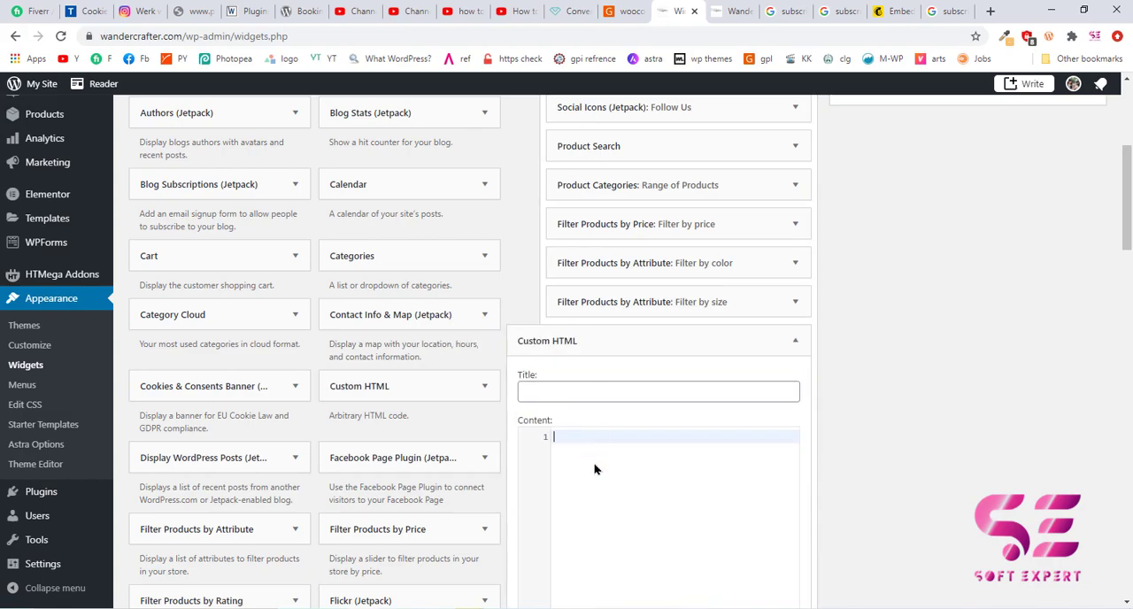
{"action": "key", "text": "ctrl+v"}
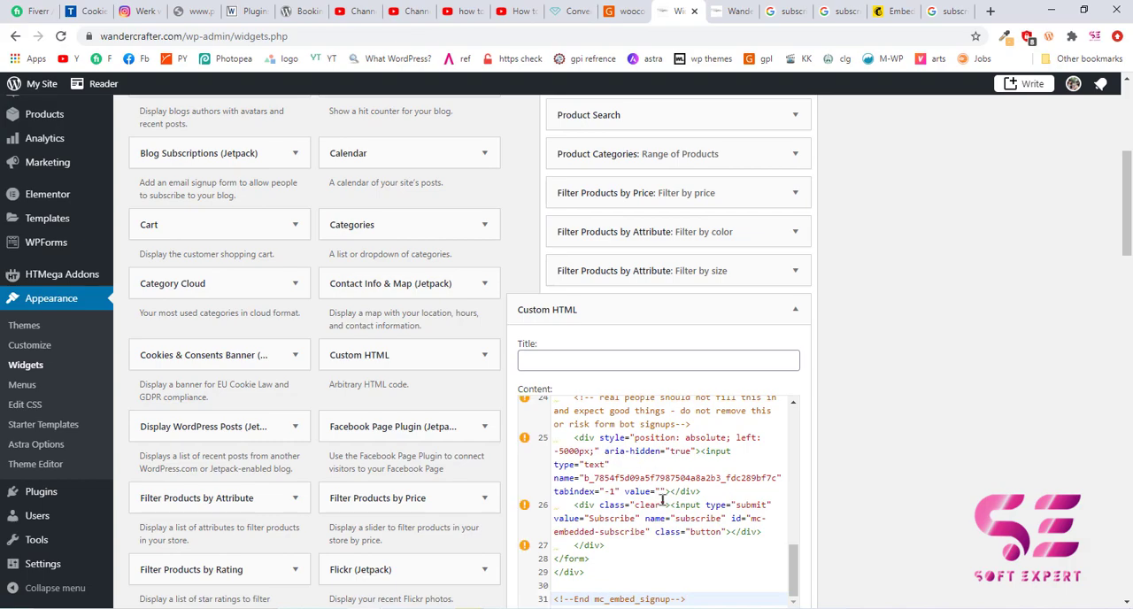
{"action": "left_click", "coordinate": [614, 367]}
{"action": "type", "text": "Sin"}
{"action": "key", "text": "BackSpace"}
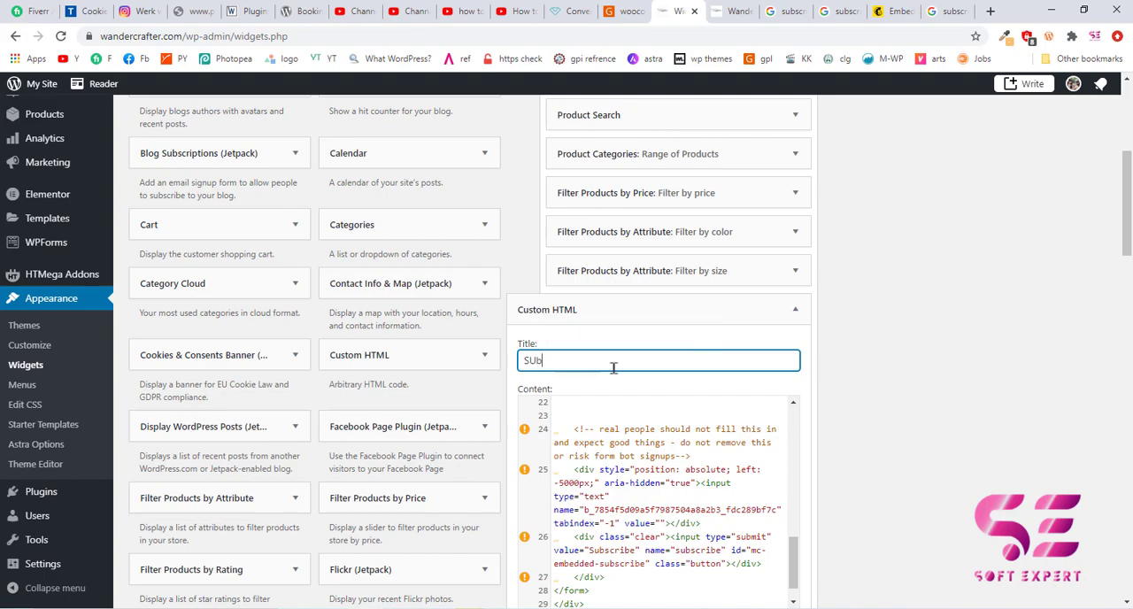
{"action": "scroll", "coordinate": [524, 351], "scroll_direction": "down", "scroll_amount": 3}
{"action": "left_click", "coordinate": [530, 341]}
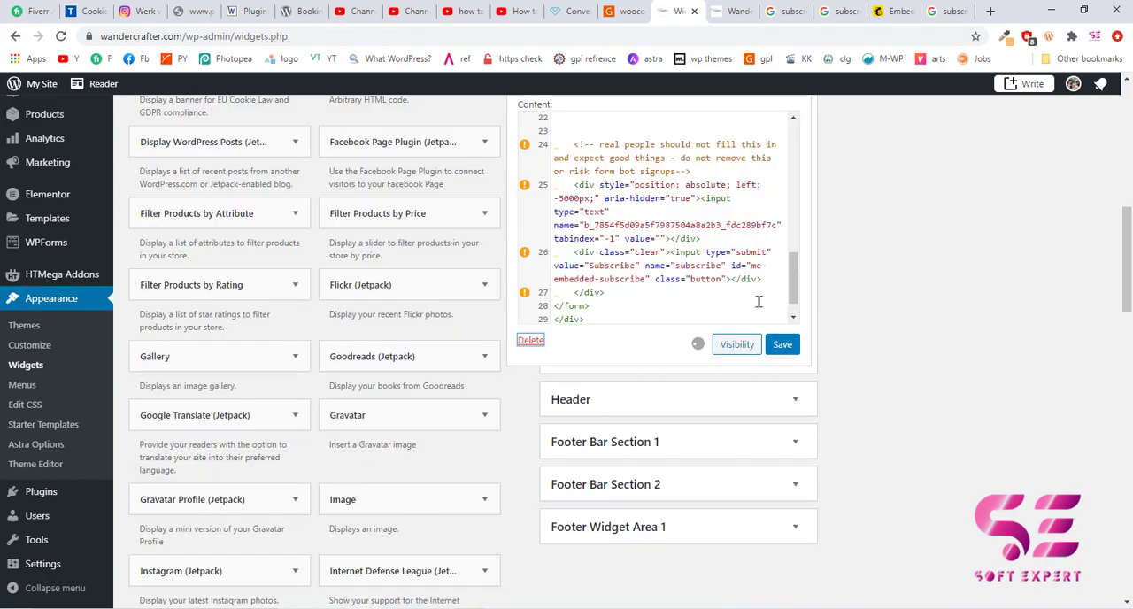
{"action": "scroll", "coordinate": [687, 325], "scroll_direction": "up", "scroll_amount": 2}
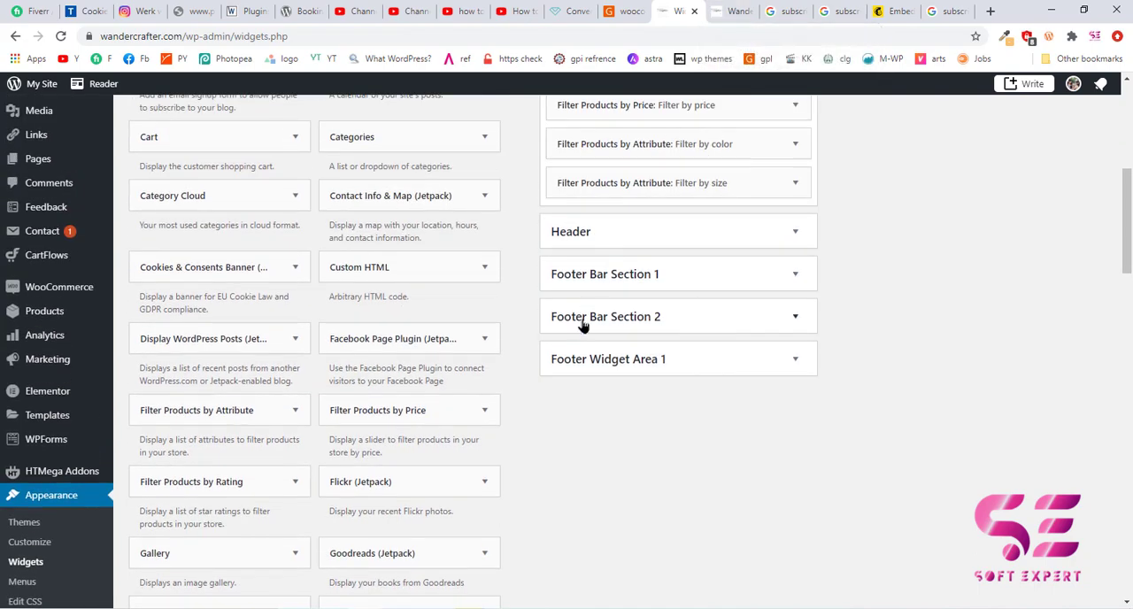
{"action": "scroll", "coordinate": [655, 369], "scroll_direction": "up", "scroll_amount": 1}
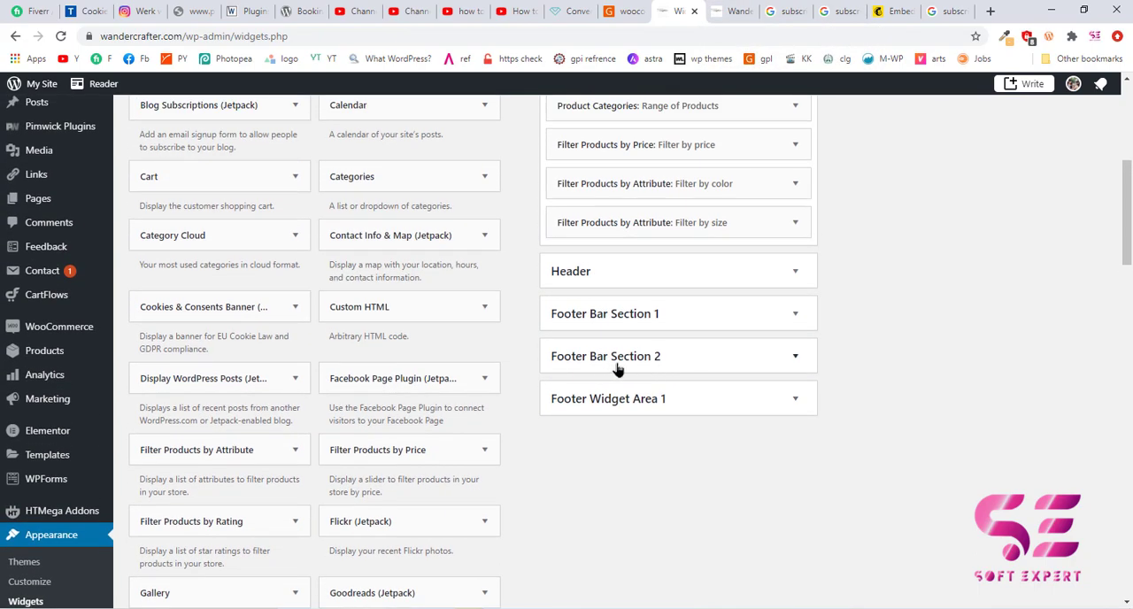
{"action": "left_click", "coordinate": [705, 369]}
{"action": "left_click", "coordinate": [668, 363]}
{"action": "scroll", "coordinate": [667, 364], "scroll_direction": "up", "scroll_amount": 2}
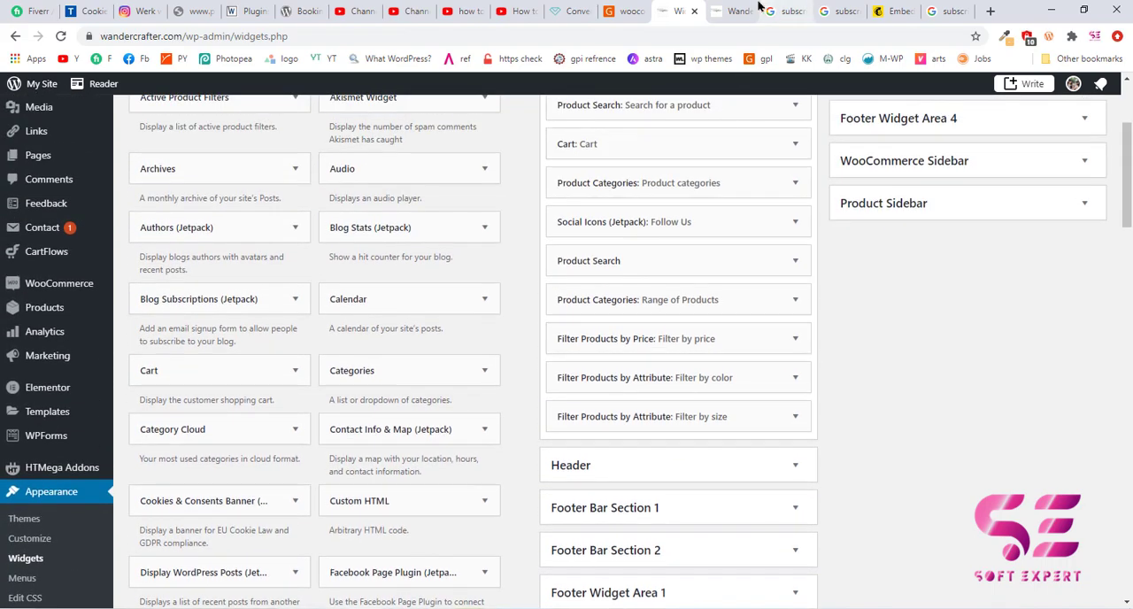
Step: Open the homepage in Elementor and add a new single-column section at the bottom of the page
{"action": "left_click", "coordinate": [737, 11]}
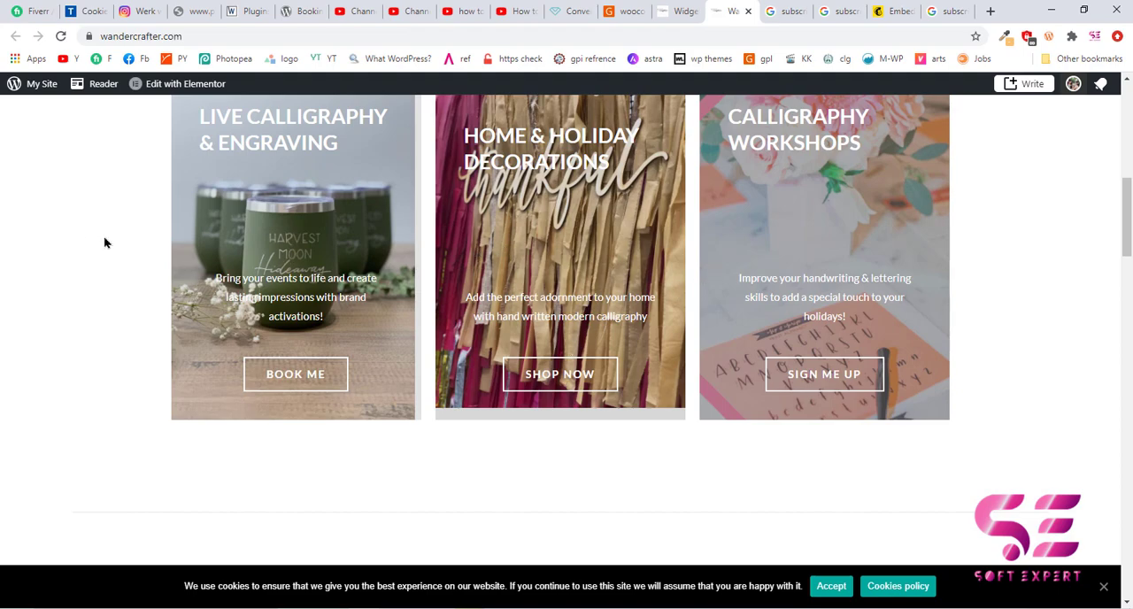
{"action": "left_click", "coordinate": [178, 84]}
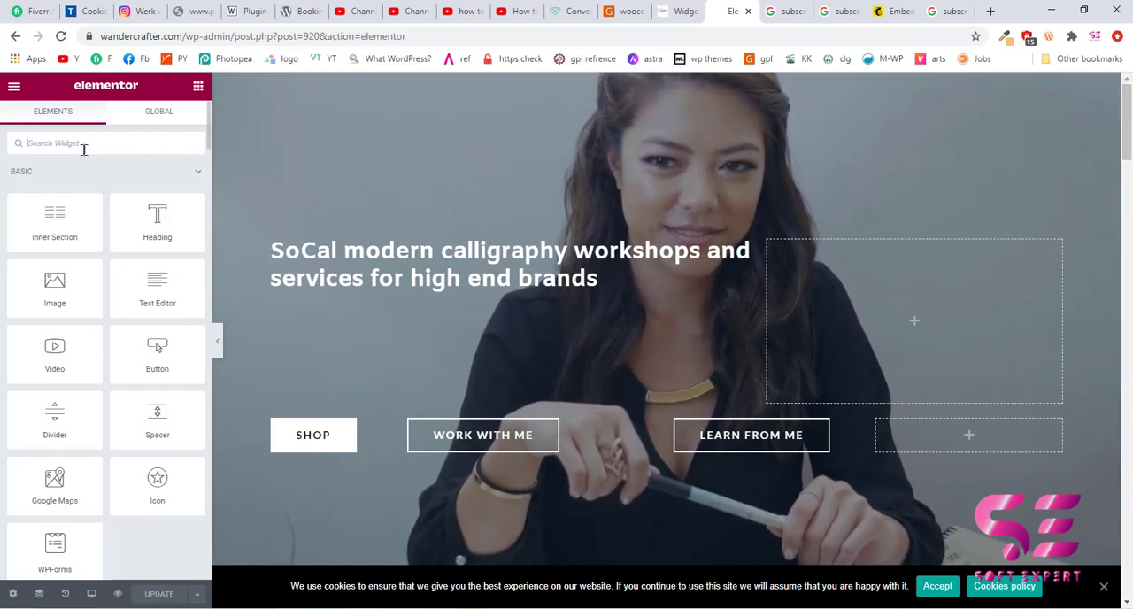
{"action": "type", "text": "html"}
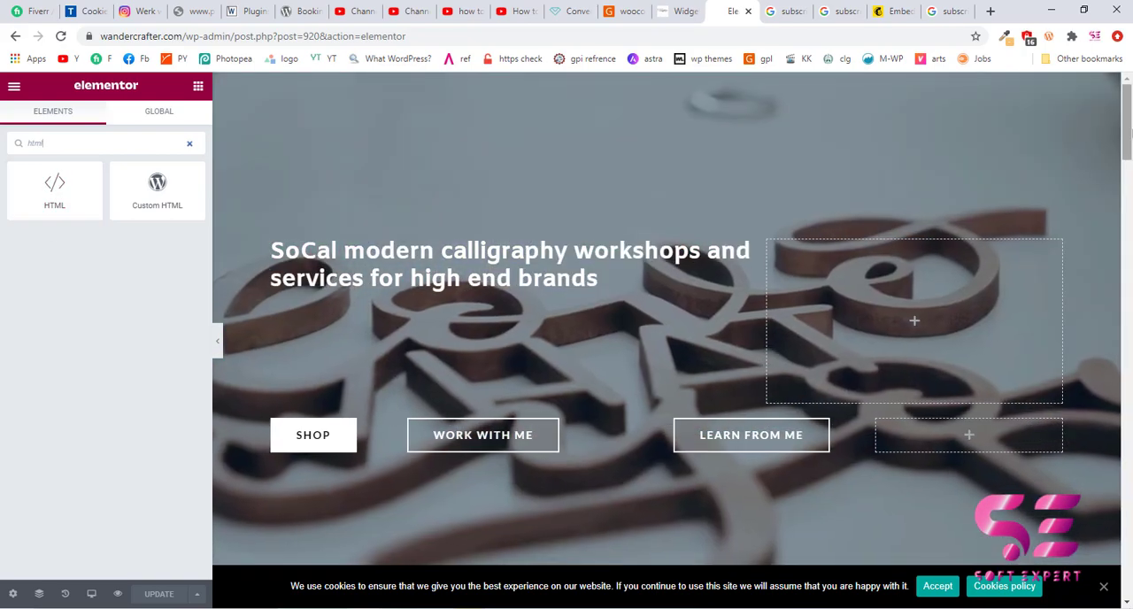
{"action": "left_click_drag", "start_coordinate": [1126, 133], "coordinate": [1125, 573]}
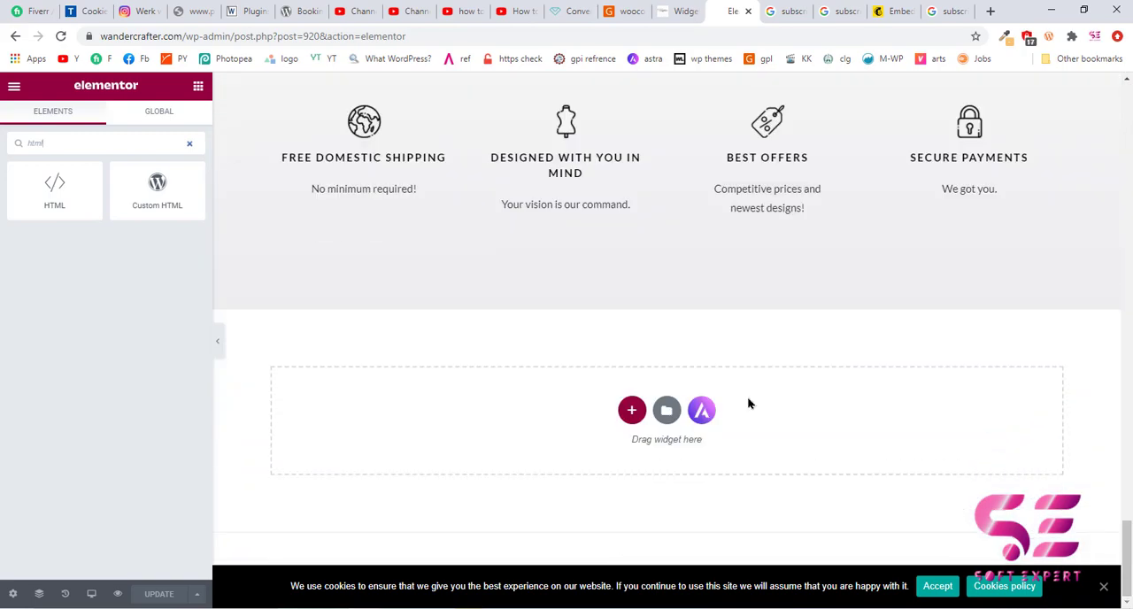
{"action": "left_click", "coordinate": [624, 414]}
{"action": "left_click", "coordinate": [628, 412]}
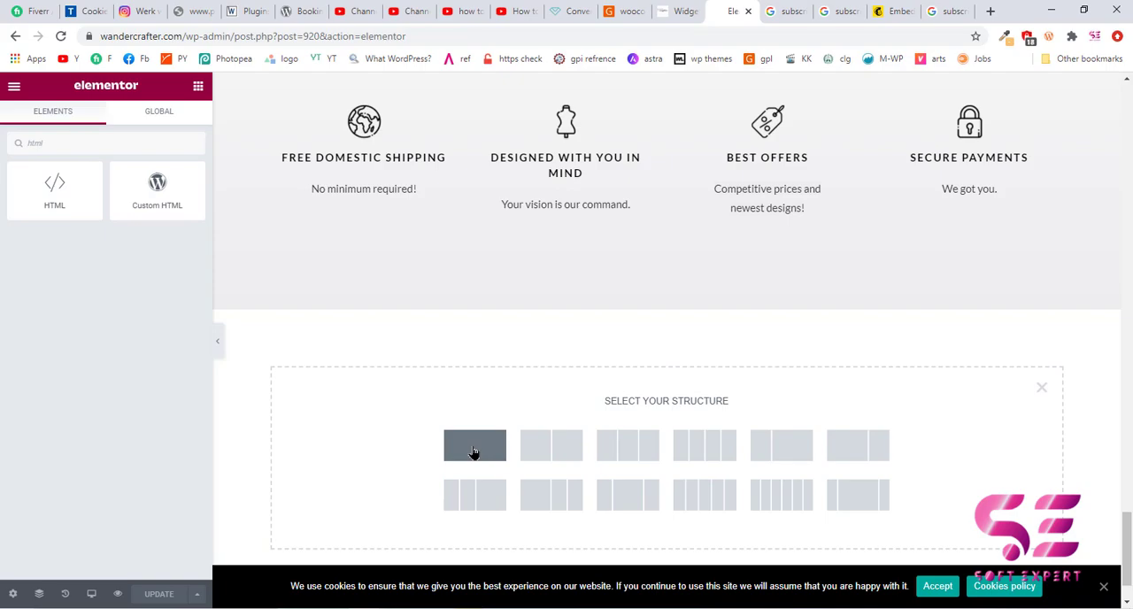
{"action": "left_click", "coordinate": [473, 447]}
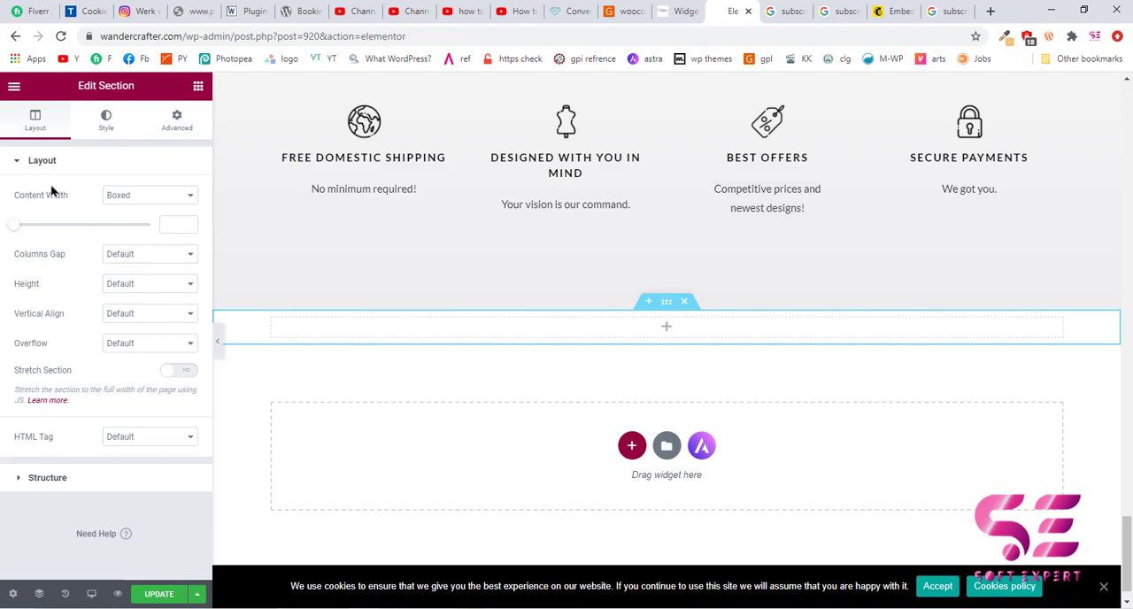
Step: Search the Elementor widgets for "html" and drag the HTML widget into the new section
{"action": "left_click", "coordinate": [198, 86]}
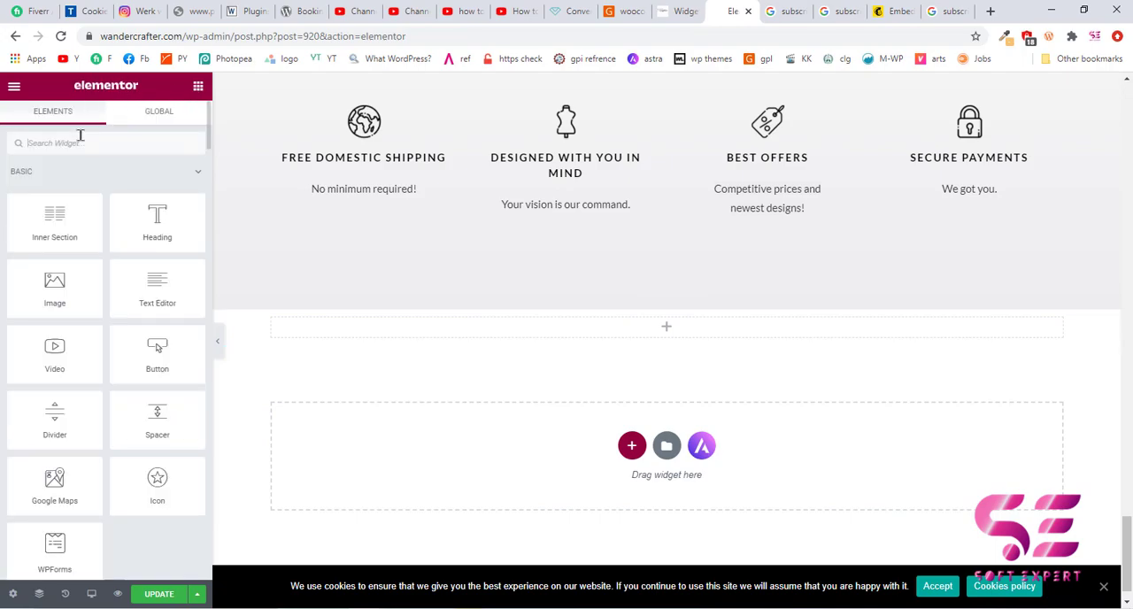
{"action": "type", "text": "html"}
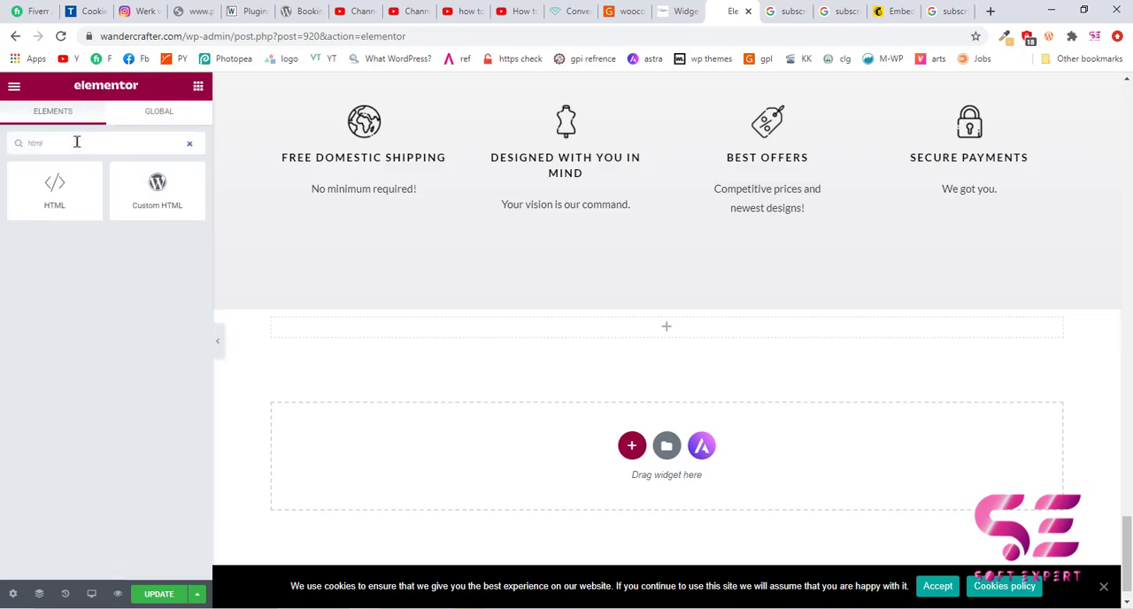
{"action": "left_click_drag", "start_coordinate": [44, 185], "coordinate": [325, 341]}
{"action": "left_click_drag", "start_coordinate": [62, 185], "coordinate": [351, 337]}
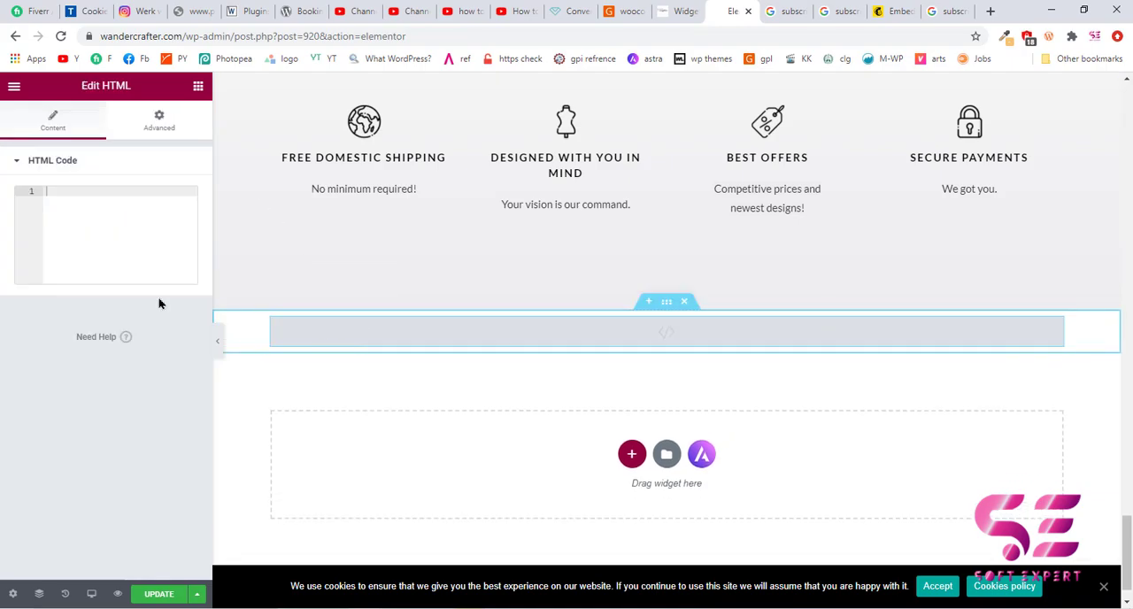
Step: Paste the Mailchimp embed code into the HTML widget's code field
{"action": "right_click", "coordinate": [77, 230]}
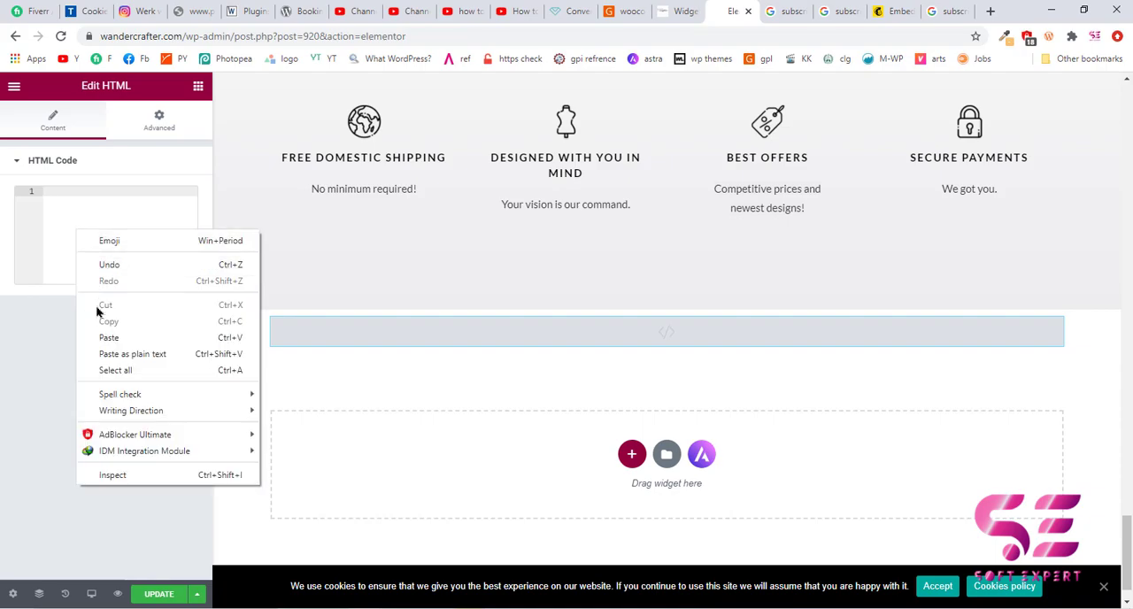
{"action": "left_click", "coordinate": [98, 339]}
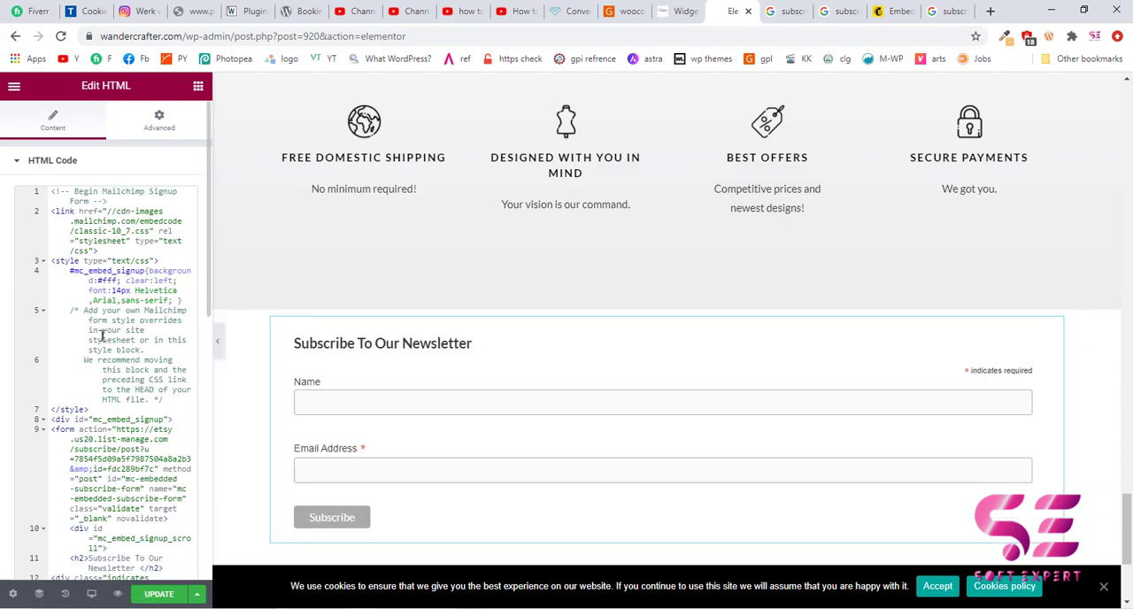
{"action": "scroll", "coordinate": [431, 295], "scroll_direction": "down", "scroll_amount": 1}
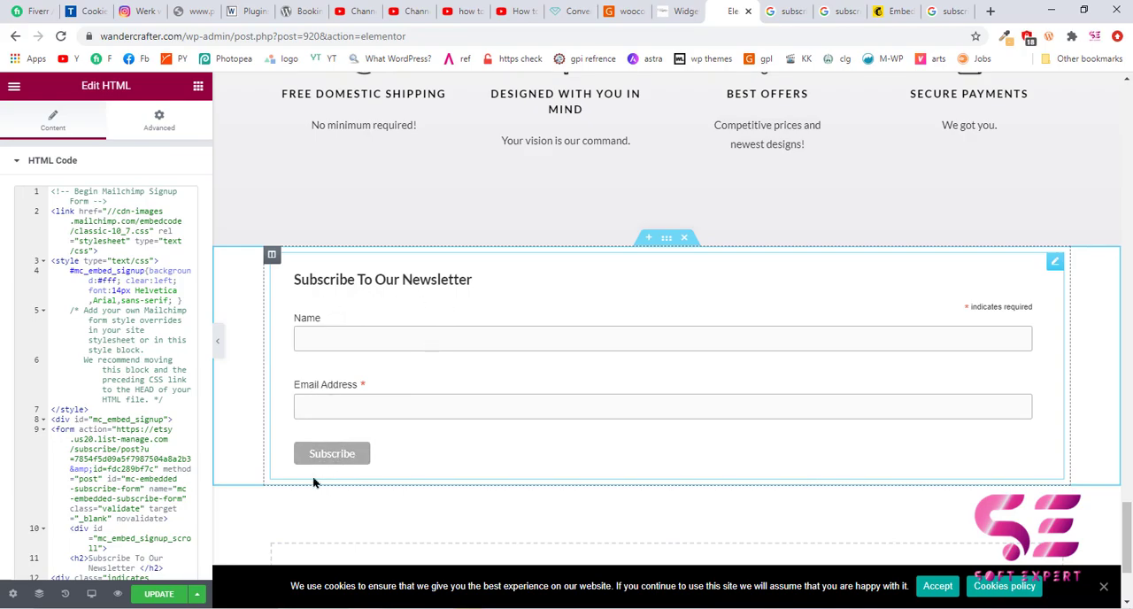
Step: Update the page and preview the newsletter signup form at the bottom of the homepage
{"action": "left_click", "coordinate": [160, 593]}
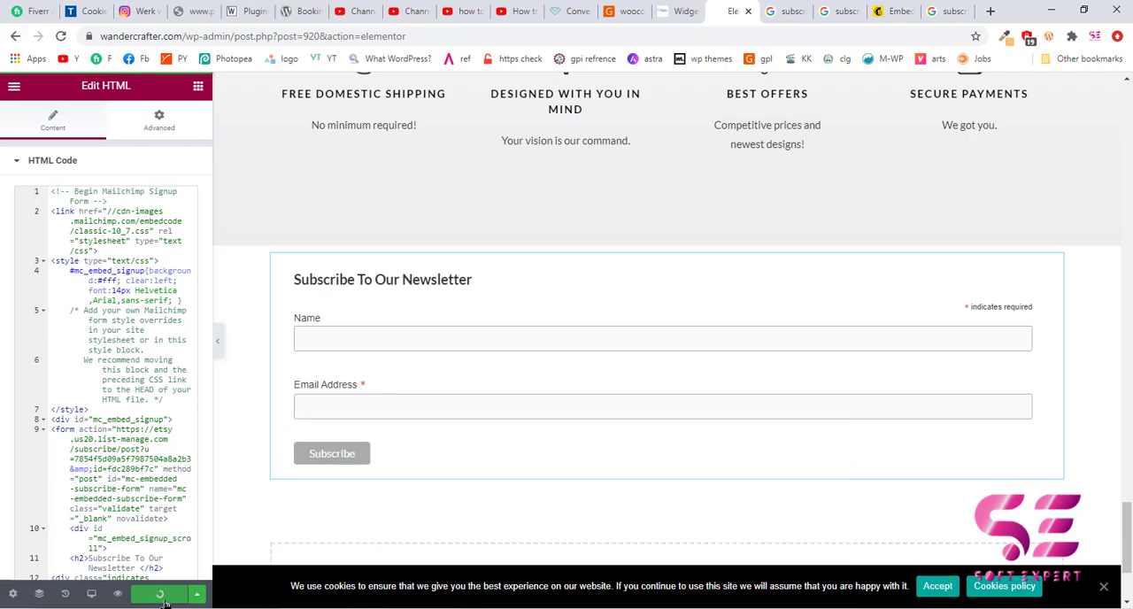
{"action": "left_click", "coordinate": [113, 602]}
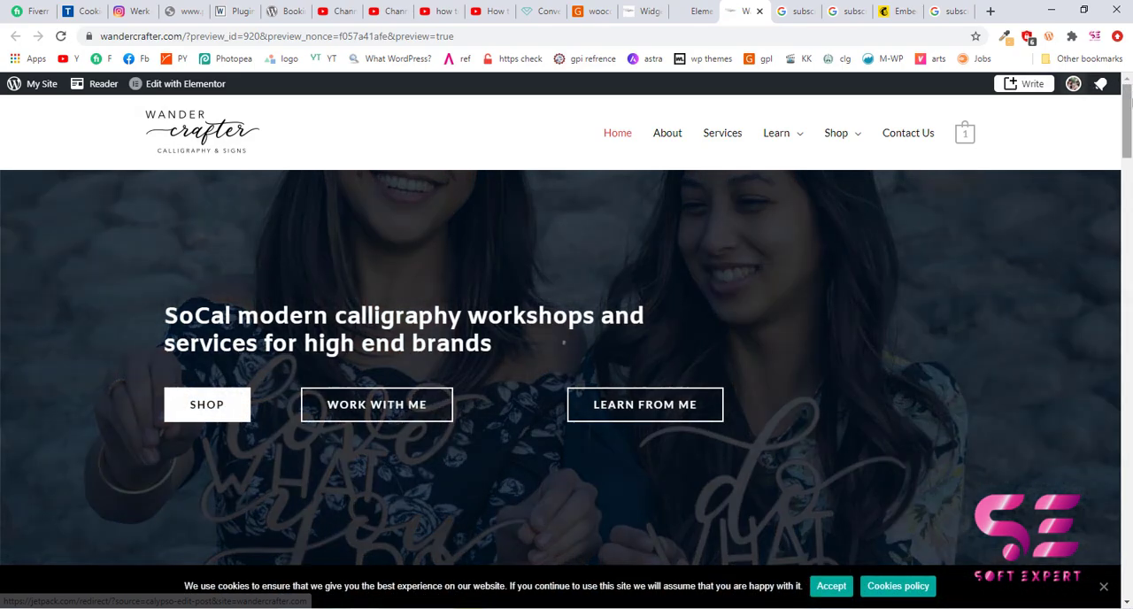
{"action": "left_click_drag", "start_coordinate": [1126, 130], "coordinate": [1128, 567]}
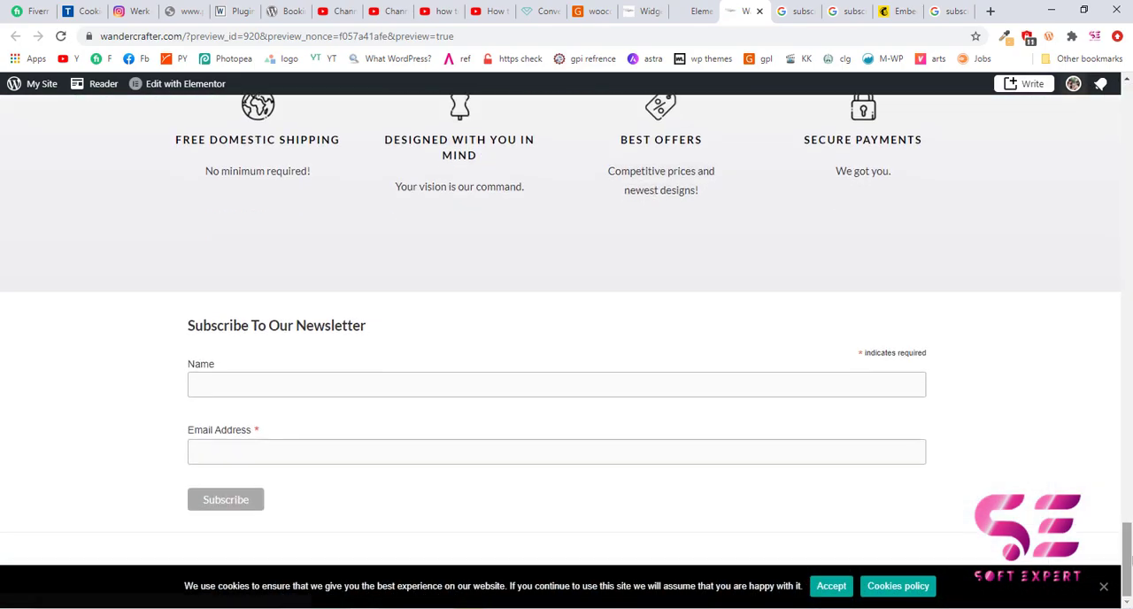
{"action": "left_click", "coordinate": [393, 384]}
{"action": "left_click", "coordinate": [395, 445]}
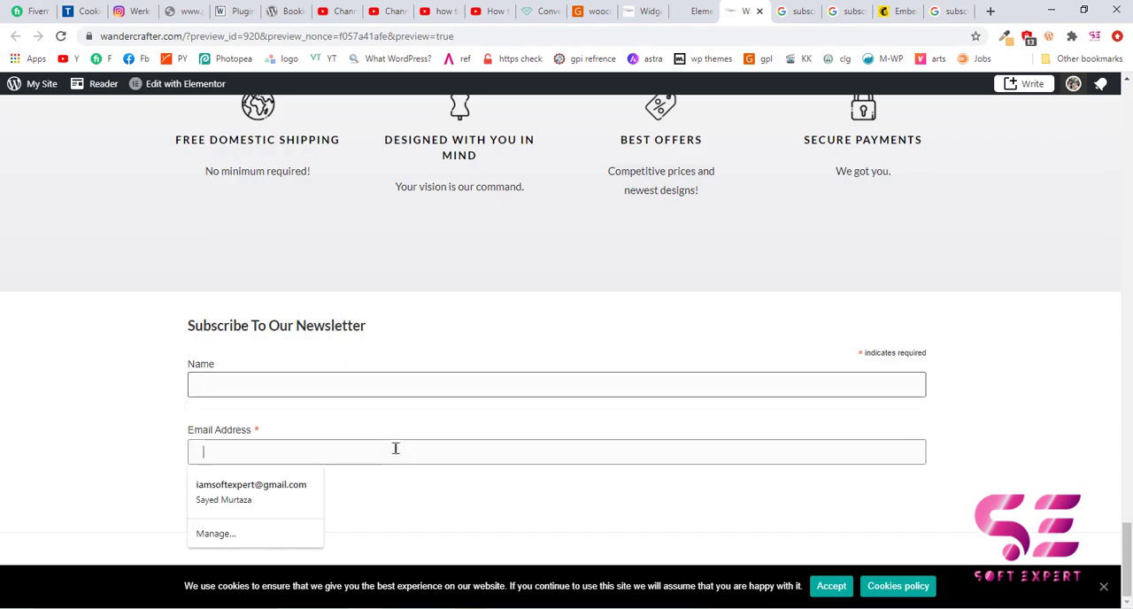
{"action": "left_click", "coordinate": [400, 526]}
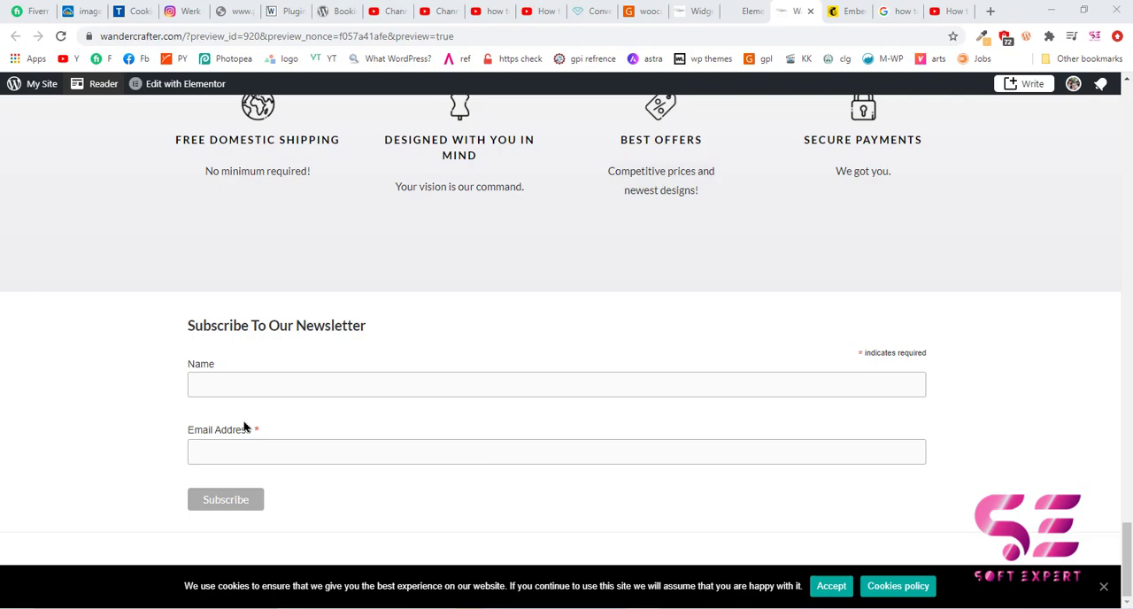
Step: Compare with the reference design image and switch the Mailchimp embedded form style to Horizontal
{"action": "left_click", "coordinate": [98, 11]}
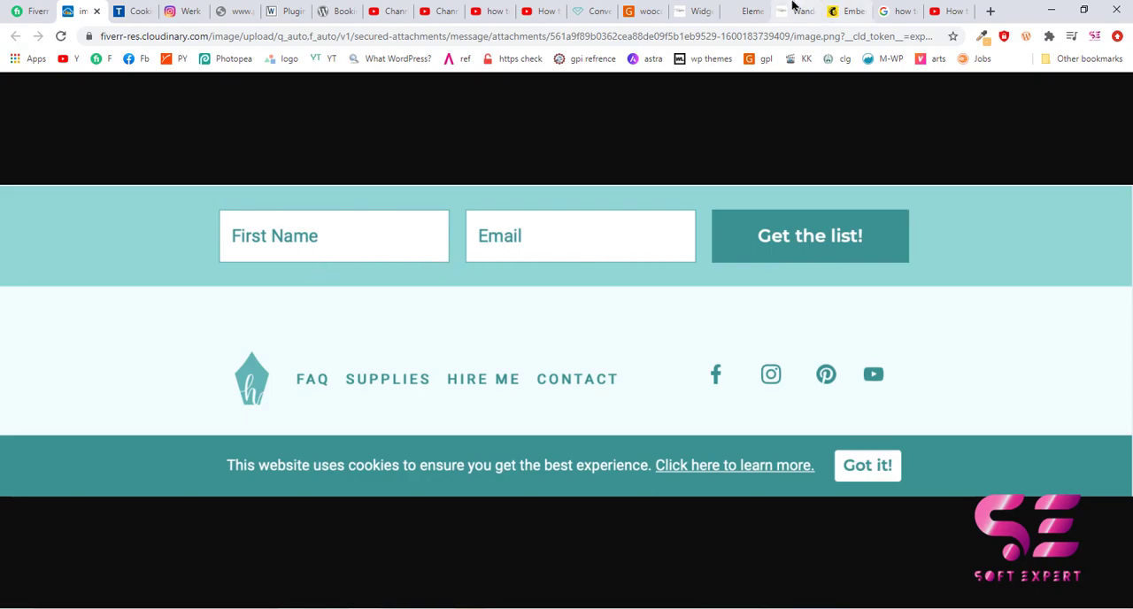
{"action": "left_click", "coordinate": [791, 11]}
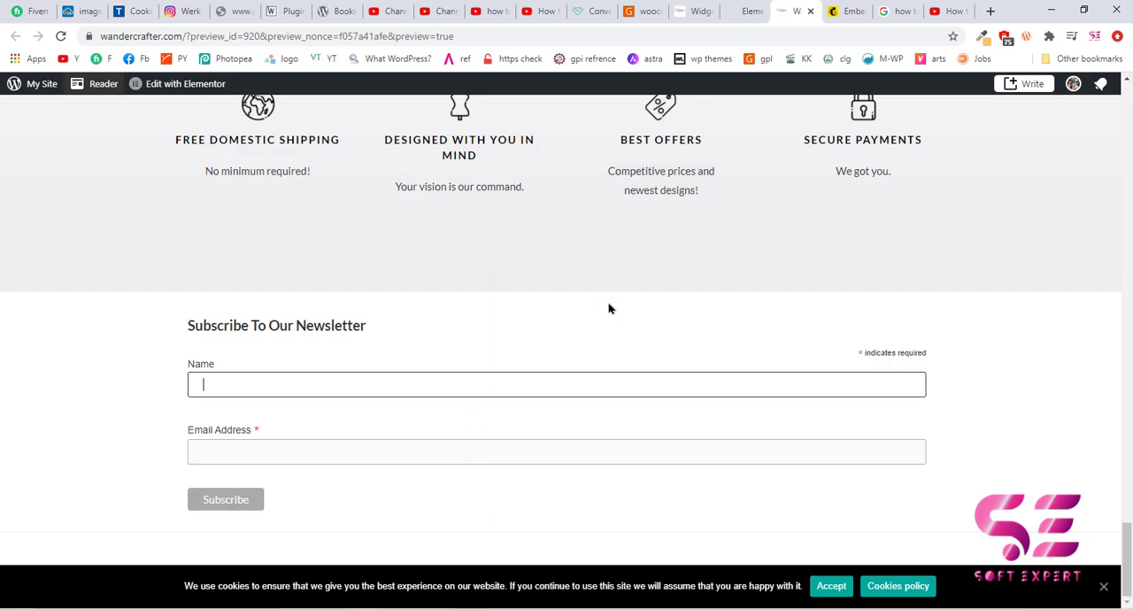
{"action": "left_click", "coordinate": [845, 9]}
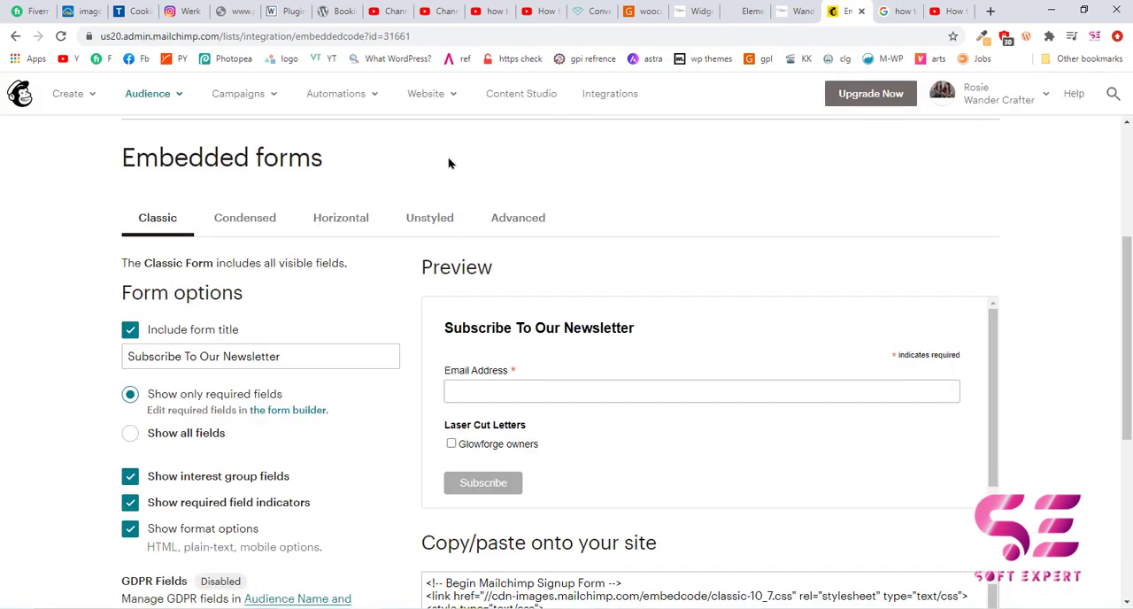
{"action": "left_click", "coordinate": [337, 231]}
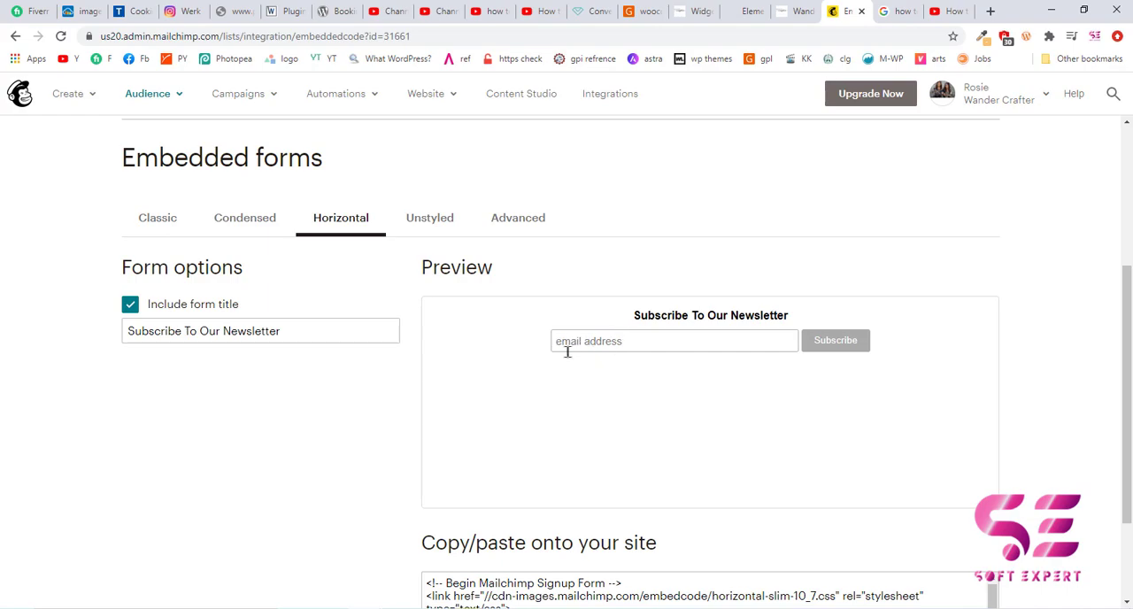
{"action": "left_click", "coordinate": [77, 13]}
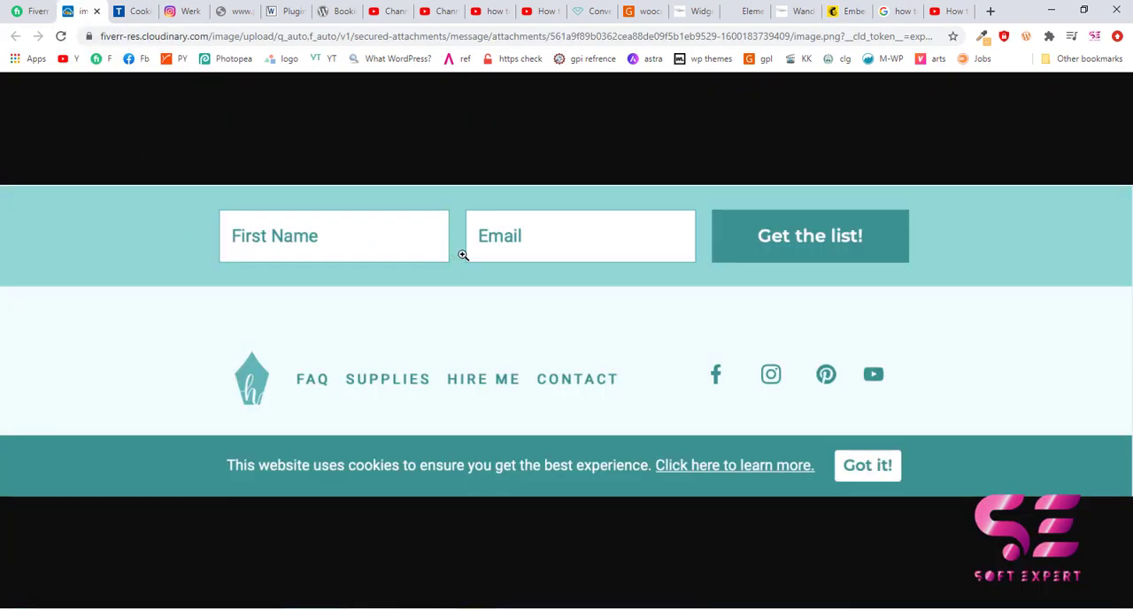
{"action": "left_click", "coordinate": [827, 9]}
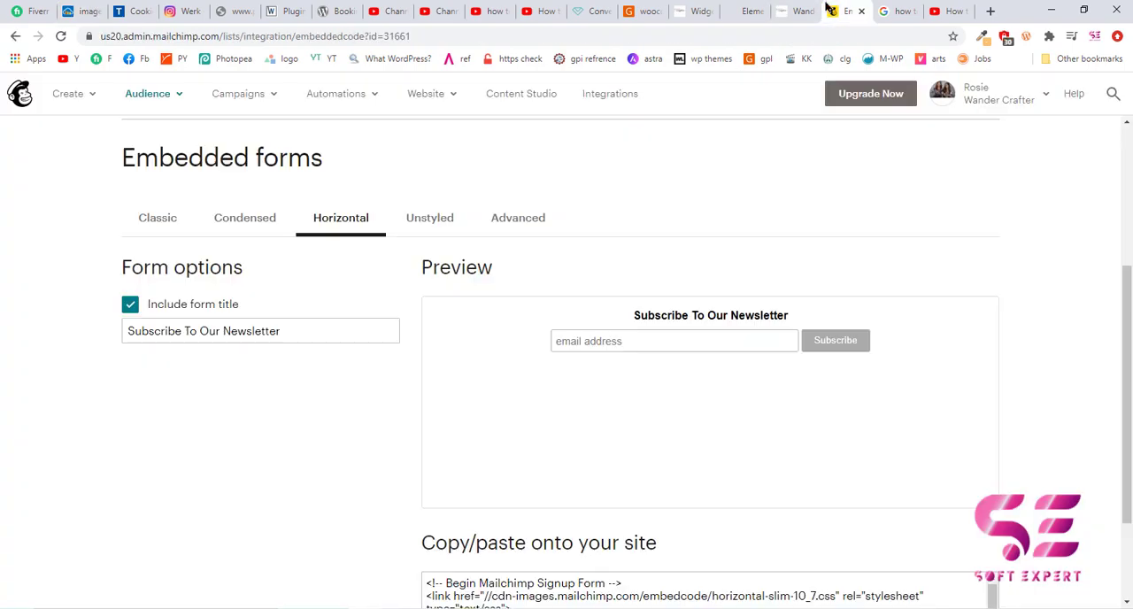
Step: Duplicate the email input line in the Horizontal form's embed code
{"action": "scroll", "coordinate": [653, 363], "scroll_direction": "down", "scroll_amount": 2}
{"action": "scroll", "coordinate": [607, 460], "scroll_direction": "down", "scroll_amount": 3}
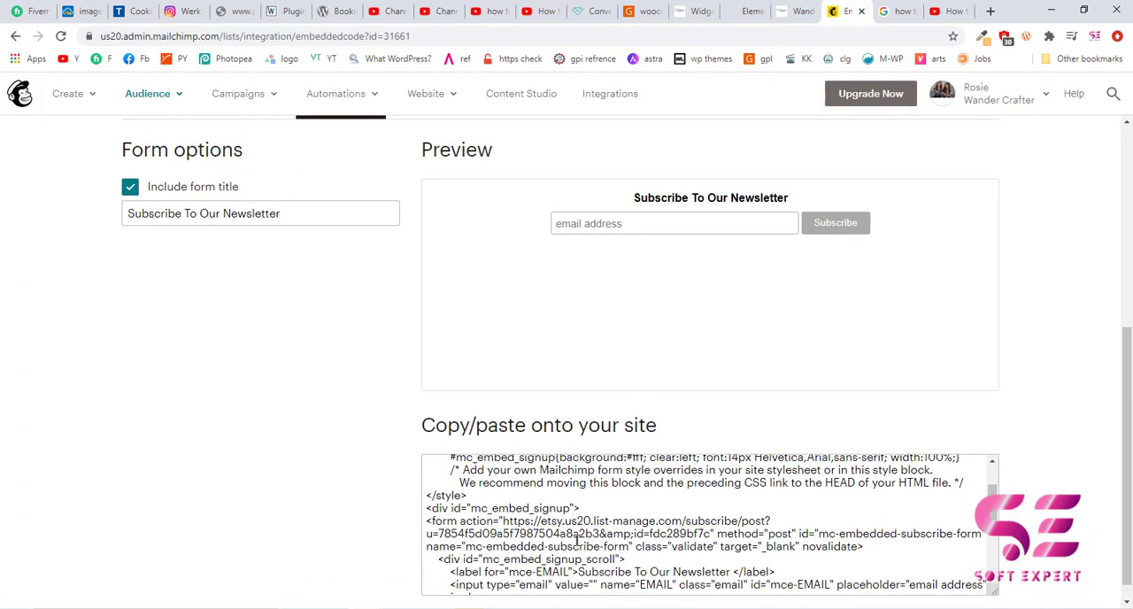
{"action": "scroll", "coordinate": [544, 555], "scroll_direction": "up", "scroll_amount": 2}
{"action": "scroll", "coordinate": [505, 519], "scroll_direction": "up", "scroll_amount": 2}
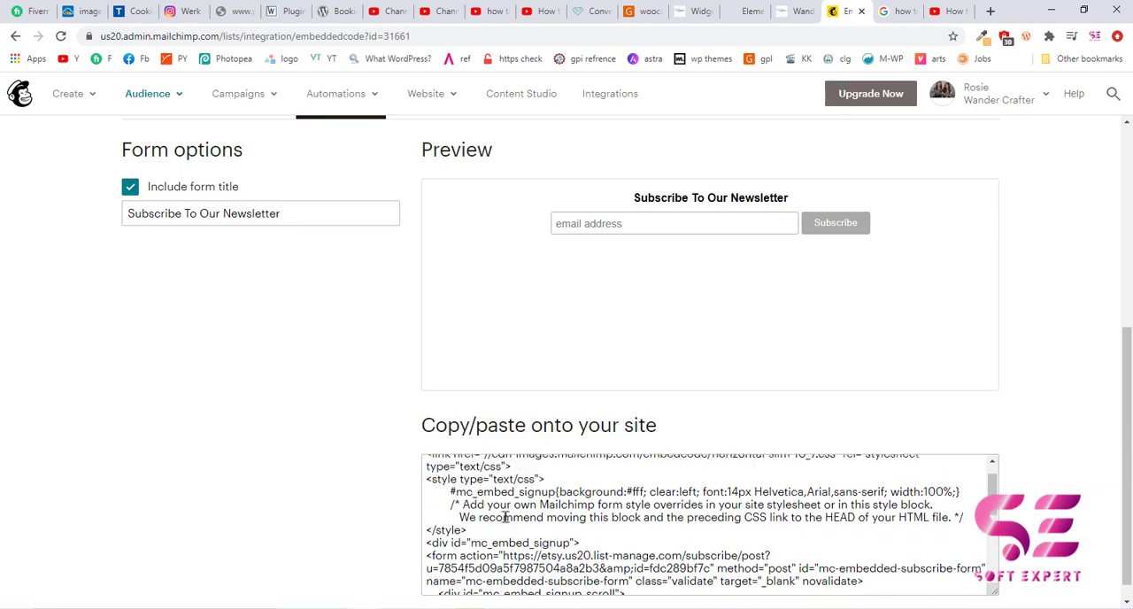
{"action": "scroll", "coordinate": [505, 519], "scroll_direction": "down", "scroll_amount": 3}
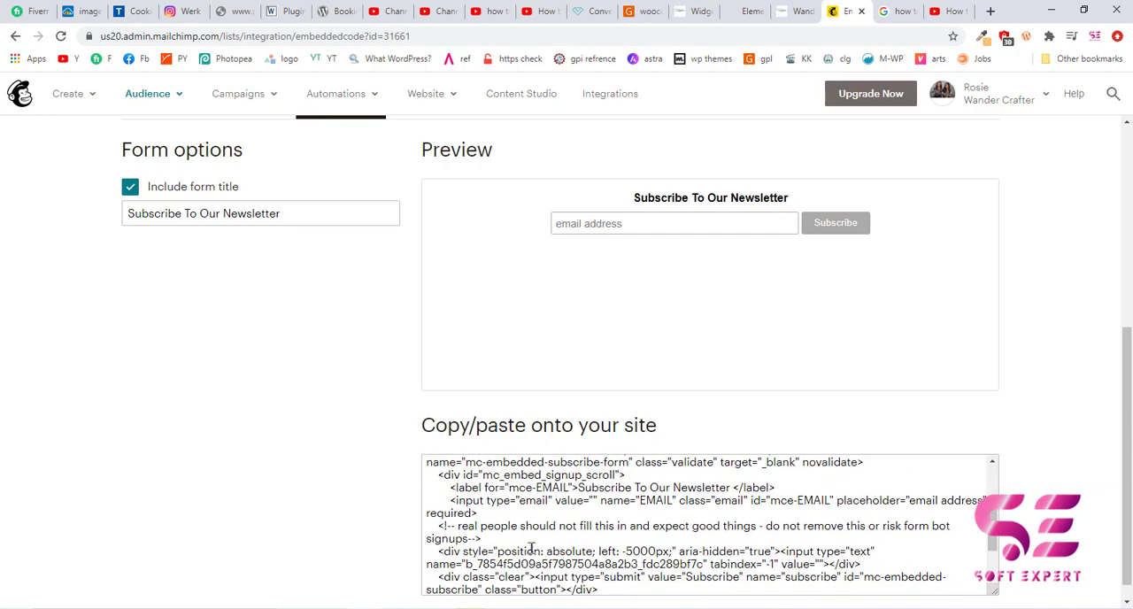
{"action": "left_click", "coordinate": [447, 485]}
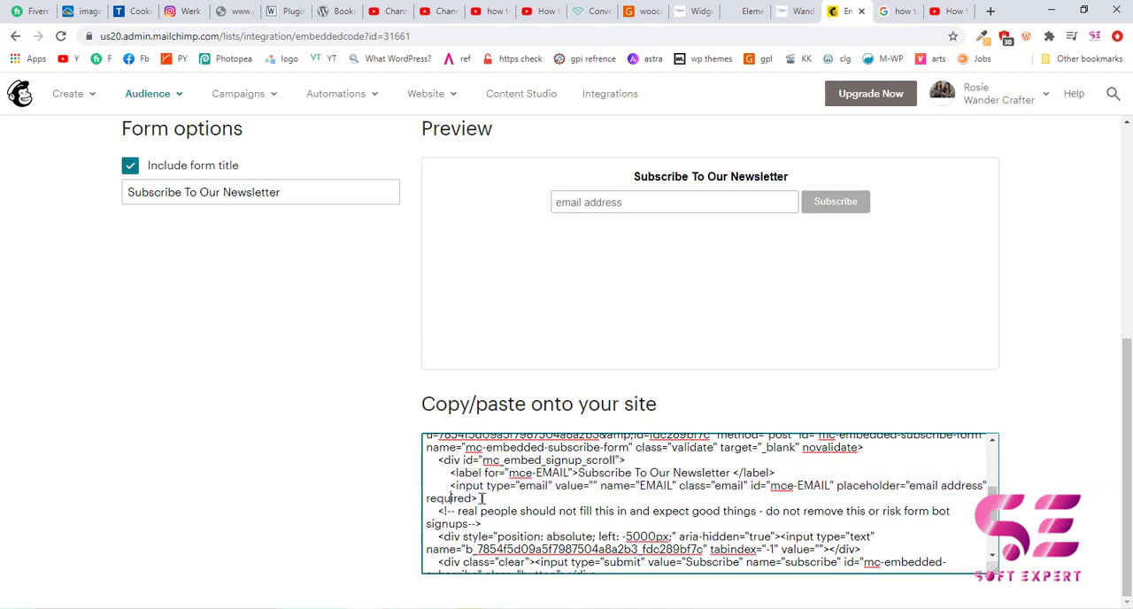
{"action": "scroll", "coordinate": [481, 498], "scroll_direction": "down", "scroll_amount": 1}
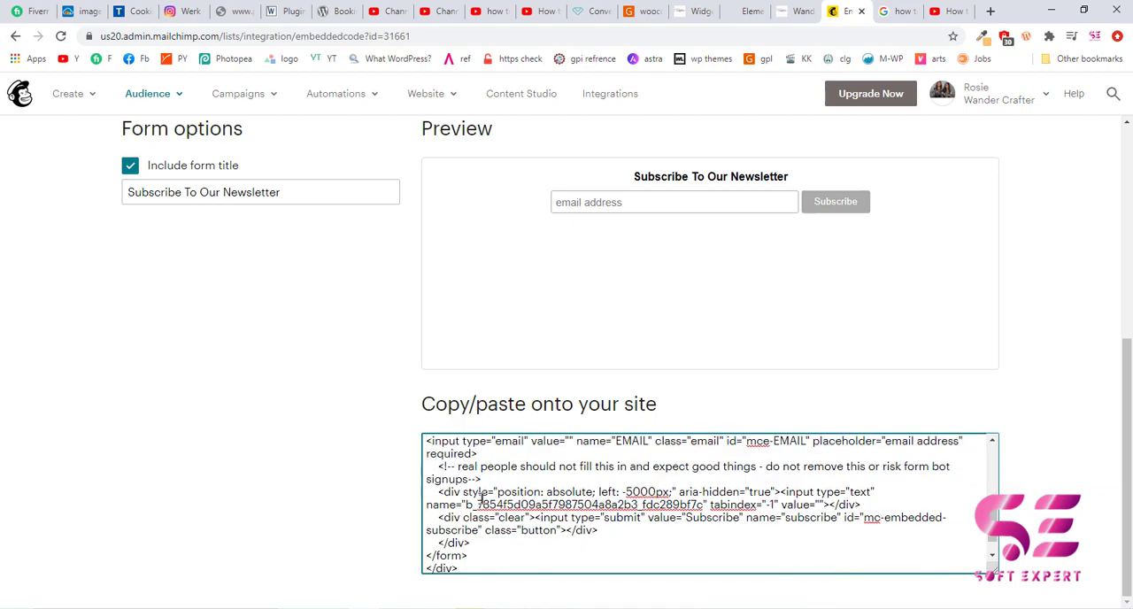
{"action": "scroll", "coordinate": [481, 498], "scroll_direction": "up", "scroll_amount": 1}
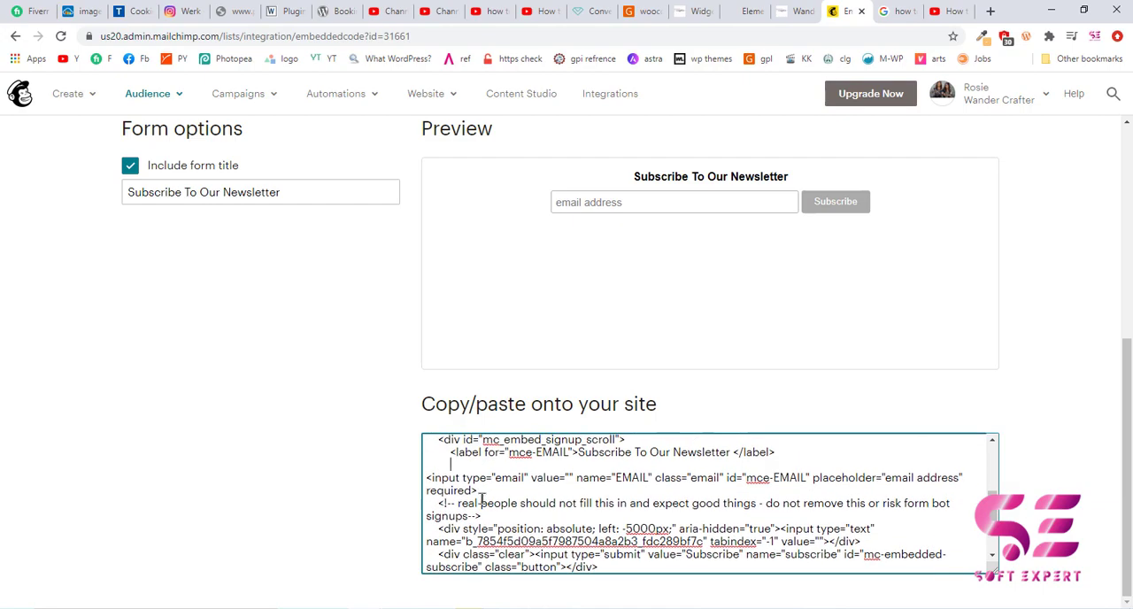
{"action": "type", "text": "<input type=\"email\" value=\"\" name=\"EMAIL\" class=\"email\" id=\"mce-EMAIL\" placeholder=\"email address\" required>"}
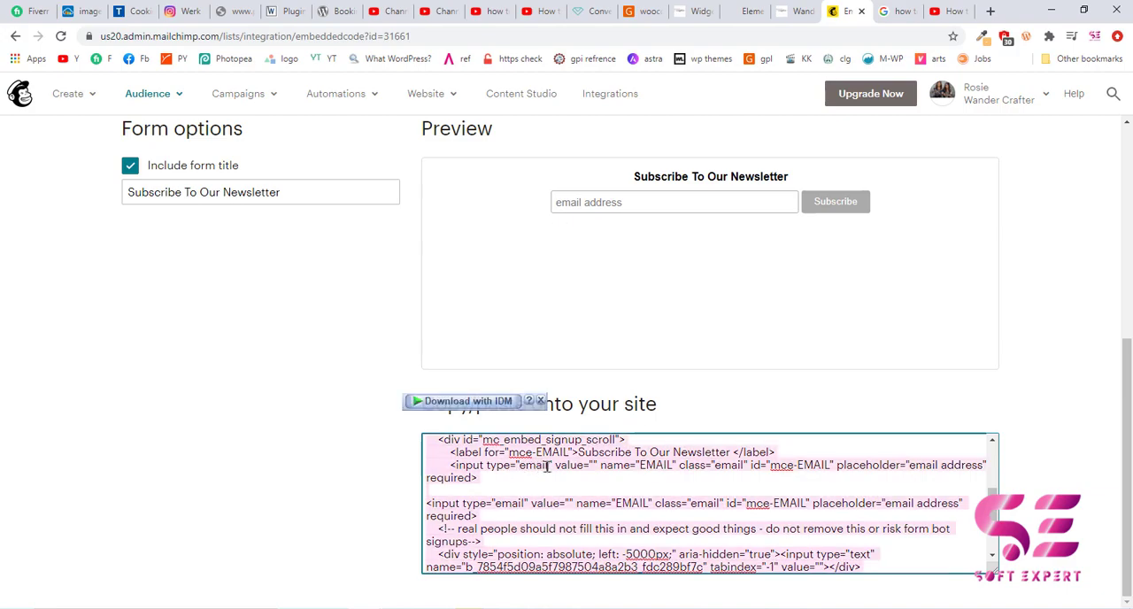
Step: Edit the duplicated input to type "name", name "Name", class "name", id "mce-name" and placeholder "First Name"
{"action": "key", "text": "BackSpace"}
{"action": "key", "text": "BackSpace"}
{"action": "key", "text": "BackSpace"}
{"action": "key", "text": "BackSpace"}
{"action": "key", "text": "BackSpace"}
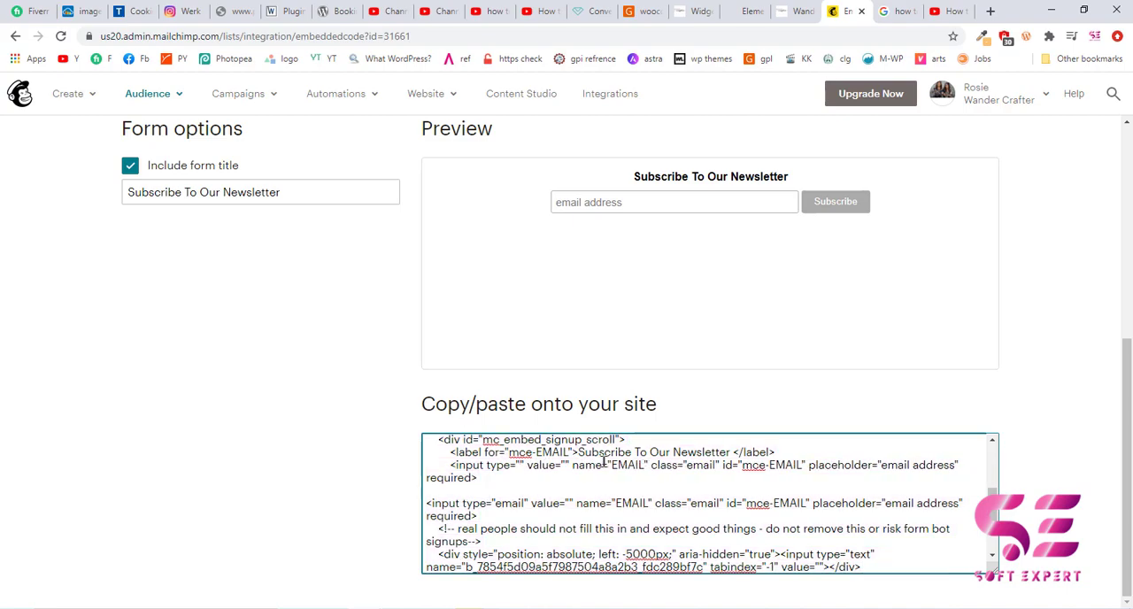
{"action": "type", "text": "name"}
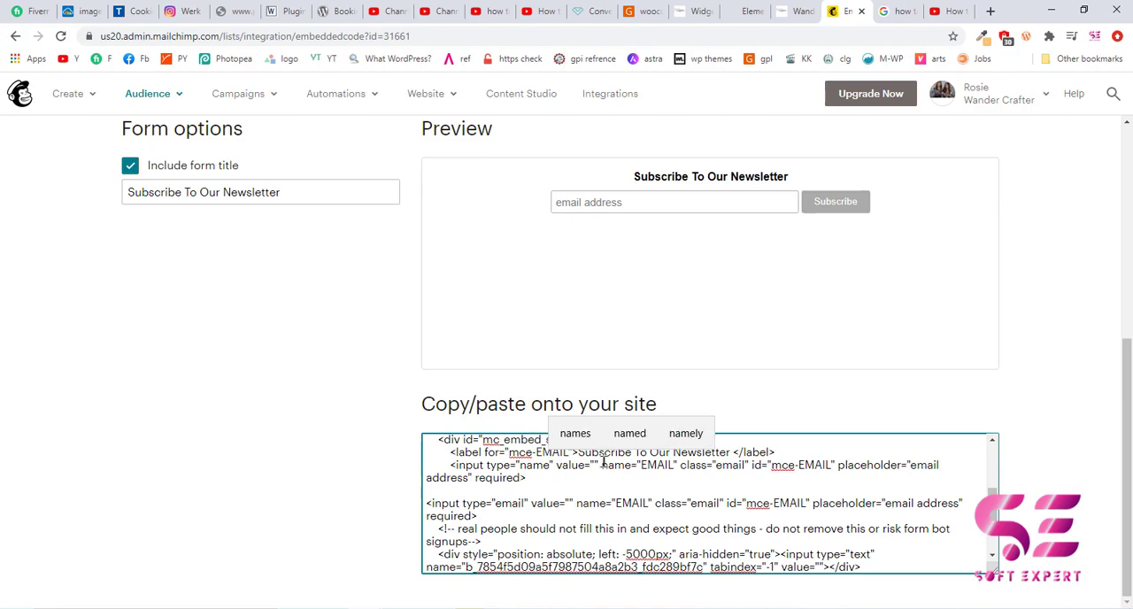
{"action": "left_click", "coordinate": [641, 465]}
{"action": "key", "text": "Delete"}
{"action": "key", "text": "Delete"}
{"action": "key", "text": "Delete"}
{"action": "key", "text": "Delete"}
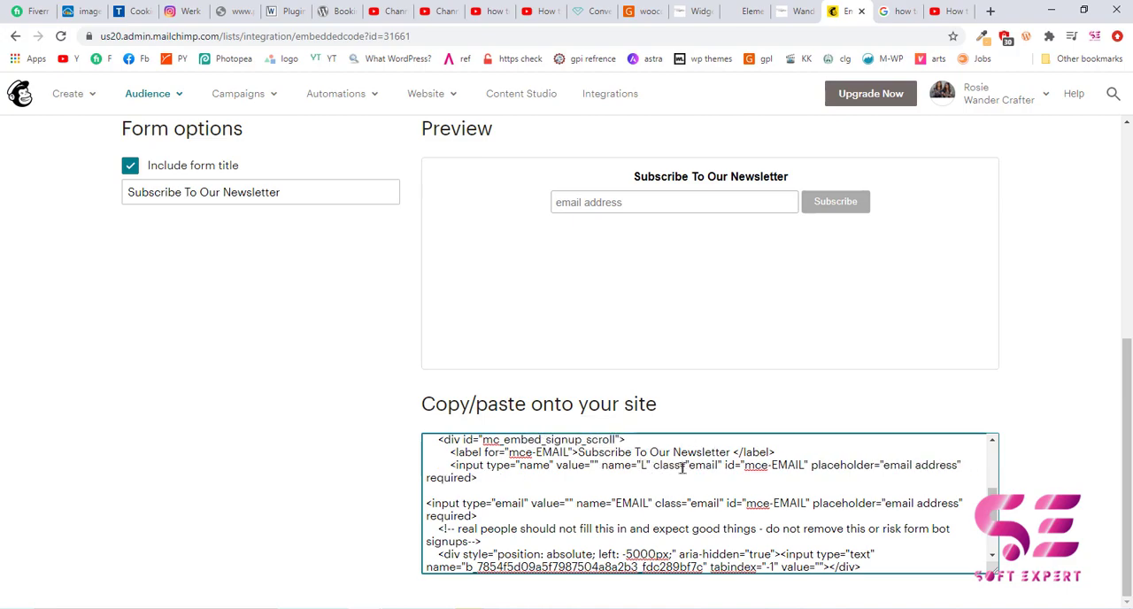
{"action": "type", "text": "Name"}
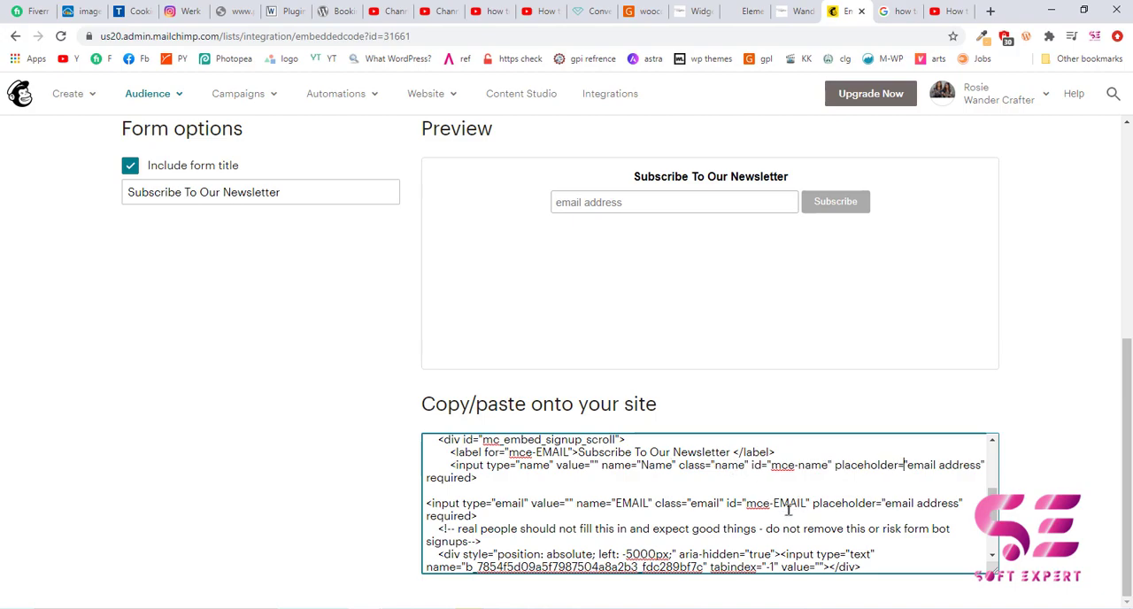
{"action": "key", "text": "Delete"}
{"action": "key", "text": "Delete"}
{"action": "key", "text": "Delete"}
{"action": "key", "text": "Delete"}
{"action": "key", "text": "Delete"}
{"action": "key", "text": "Delete"}
{"action": "key", "text": "Delete"}
{"action": "key", "text": "Delete"}
{"action": "key", "text": "Delete"}
{"action": "key", "text": "Delete"}
{"action": "key", "text": "Delete"}
{"action": "key", "text": "Delete"}
{"action": "key", "text": "Delete"}
{"action": "type", "text": "First Name"}
Step: Select and copy the entire edited embed code
{"action": "key", "text": "ctrl+a"}
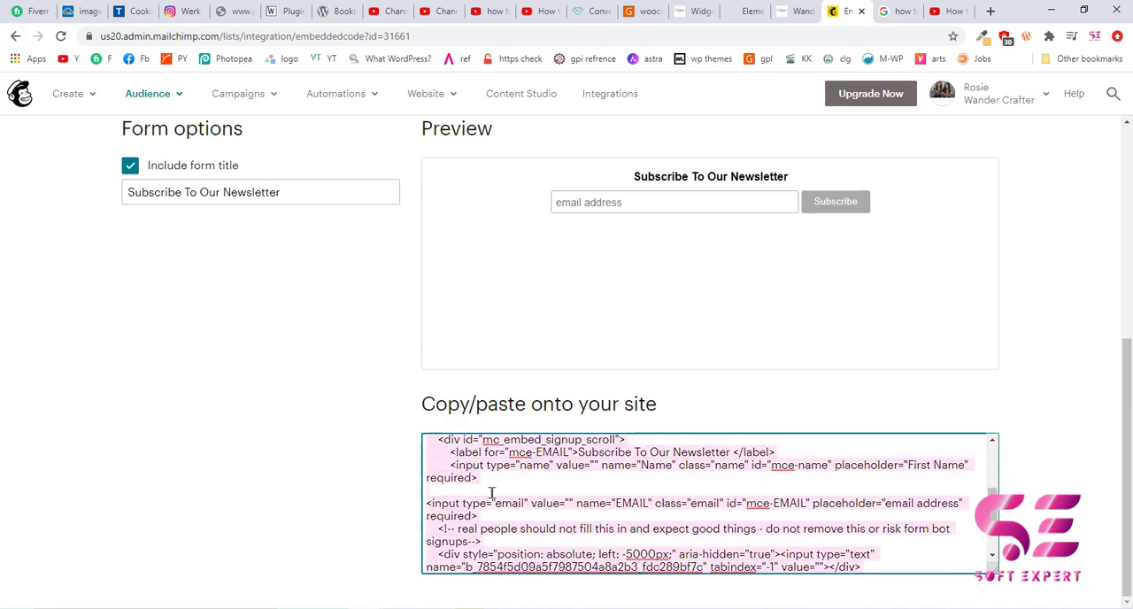
{"action": "right_click", "coordinate": [473, 474]}
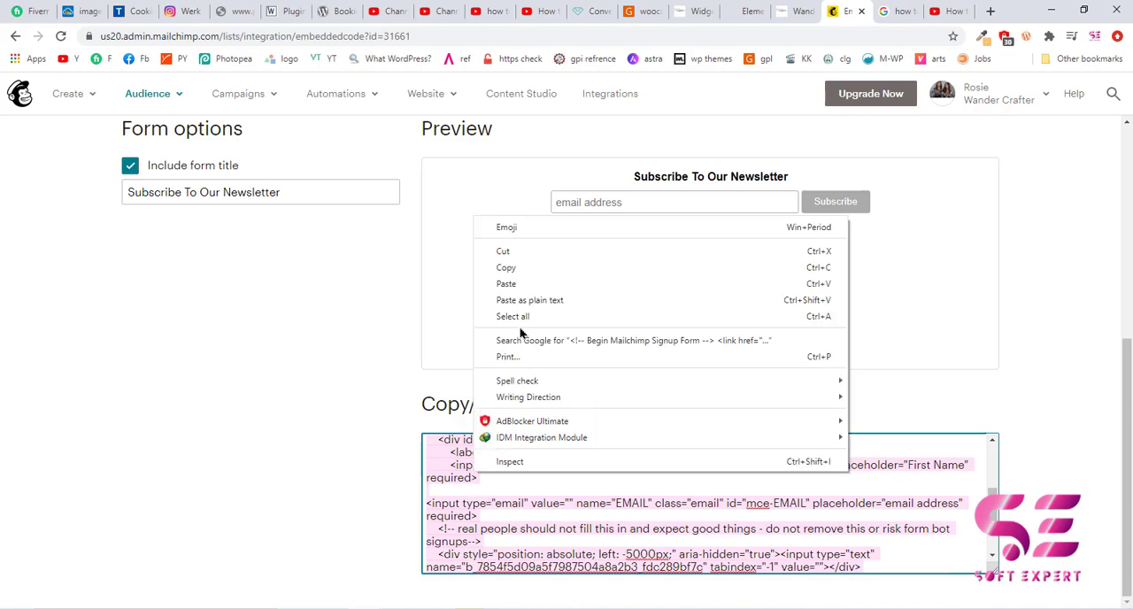
{"action": "left_click", "coordinate": [507, 265]}
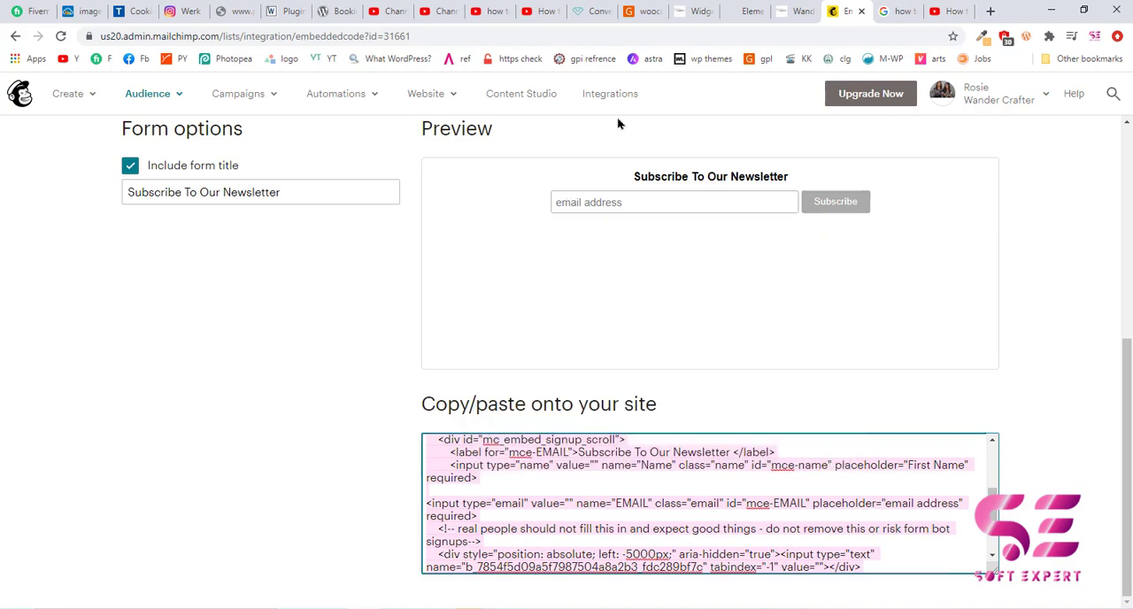
Step: Replace the Elementor HTML widget's code with the copied horizontal embed code
{"action": "left_click", "coordinate": [746, 12]}
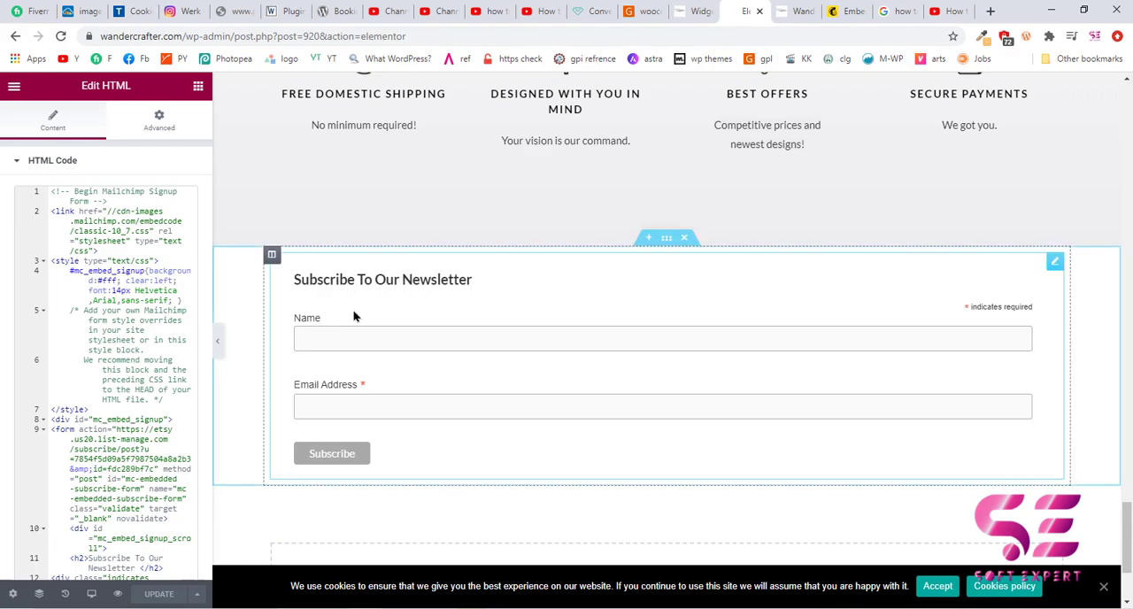
{"action": "mouse_move", "coordinate": [1058, 273]}
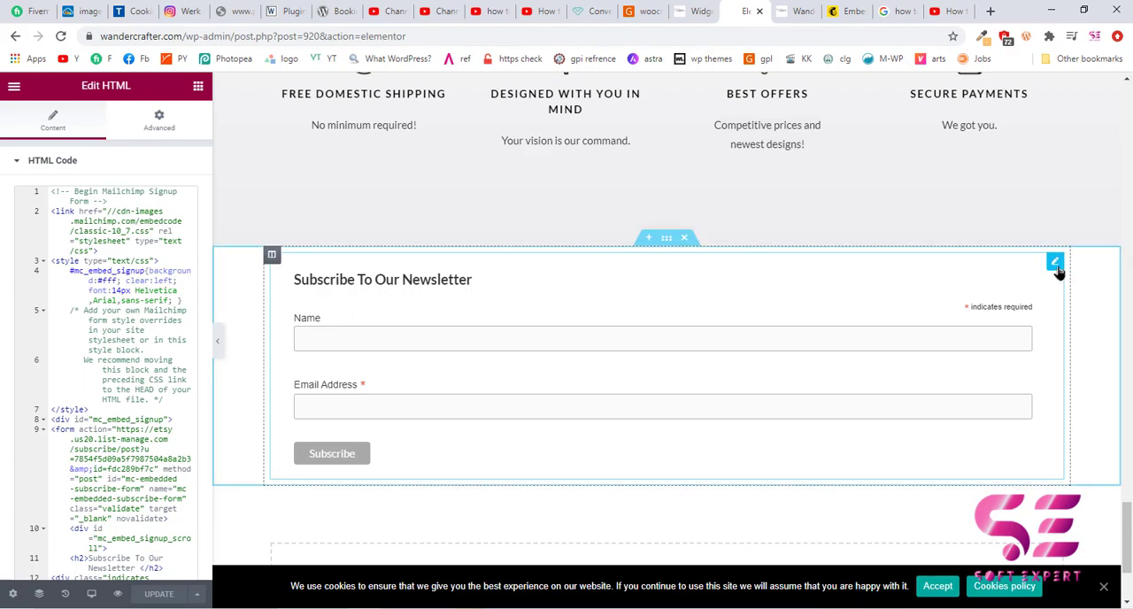
{"action": "left_click", "coordinate": [130, 347]}
{"action": "key", "text": "ctrl+a"}
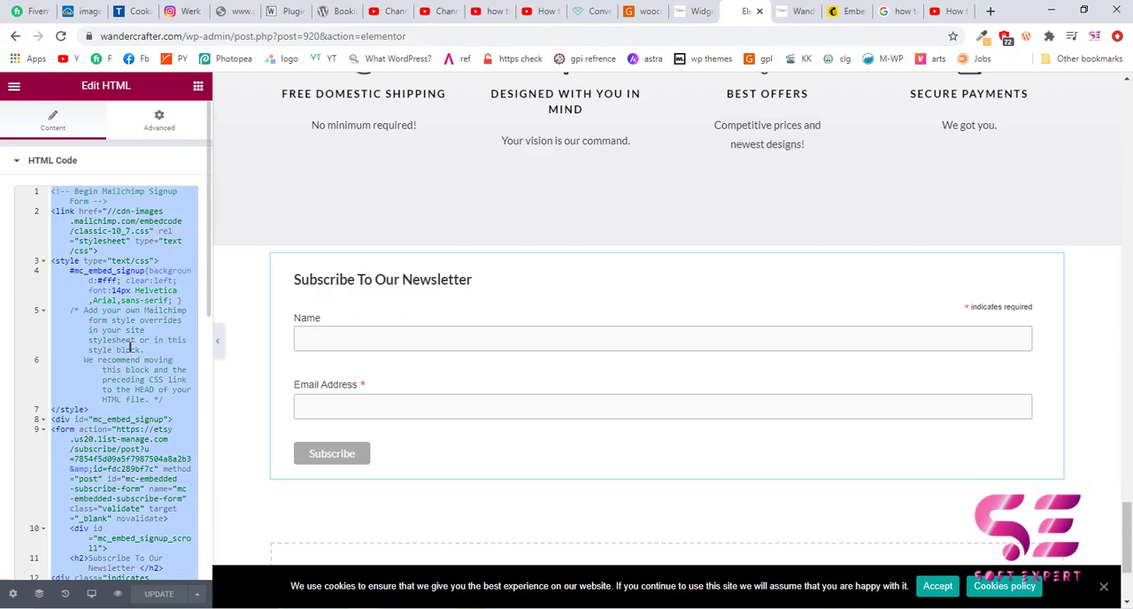
{"action": "key", "text": "BackSpace"}
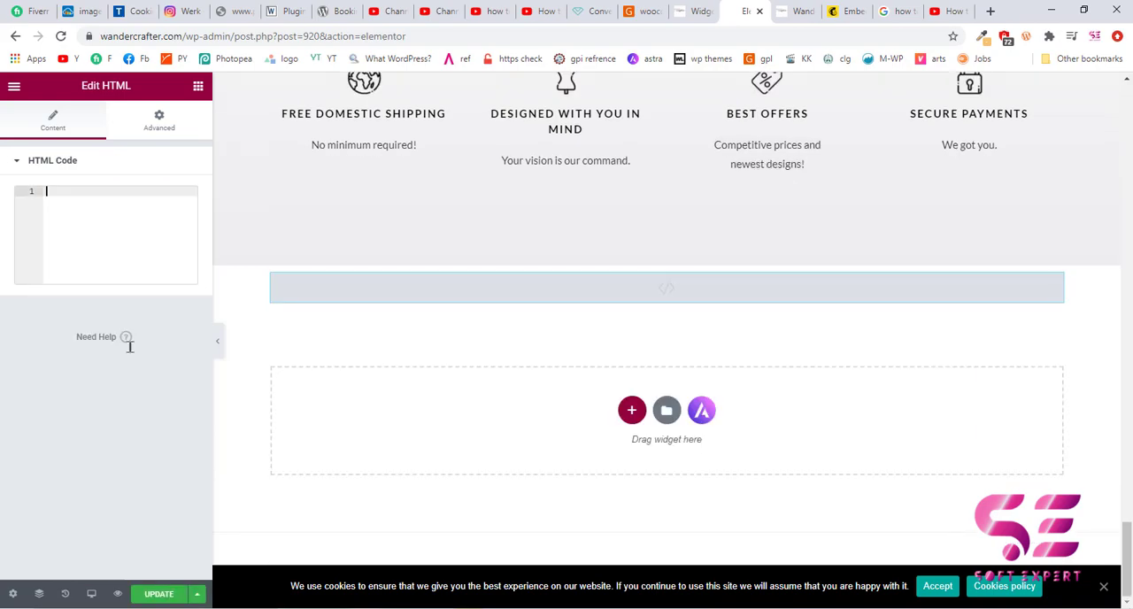
{"action": "right_click", "coordinate": [96, 244]}
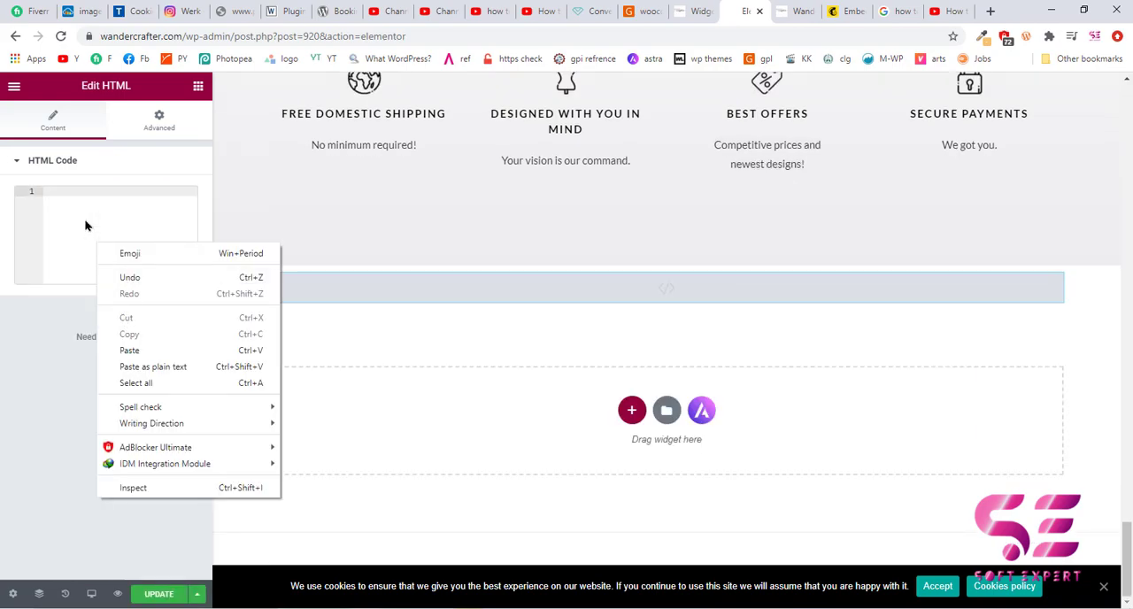
{"action": "right_click", "coordinate": [86, 222]}
{"action": "left_click", "coordinate": [116, 327]}
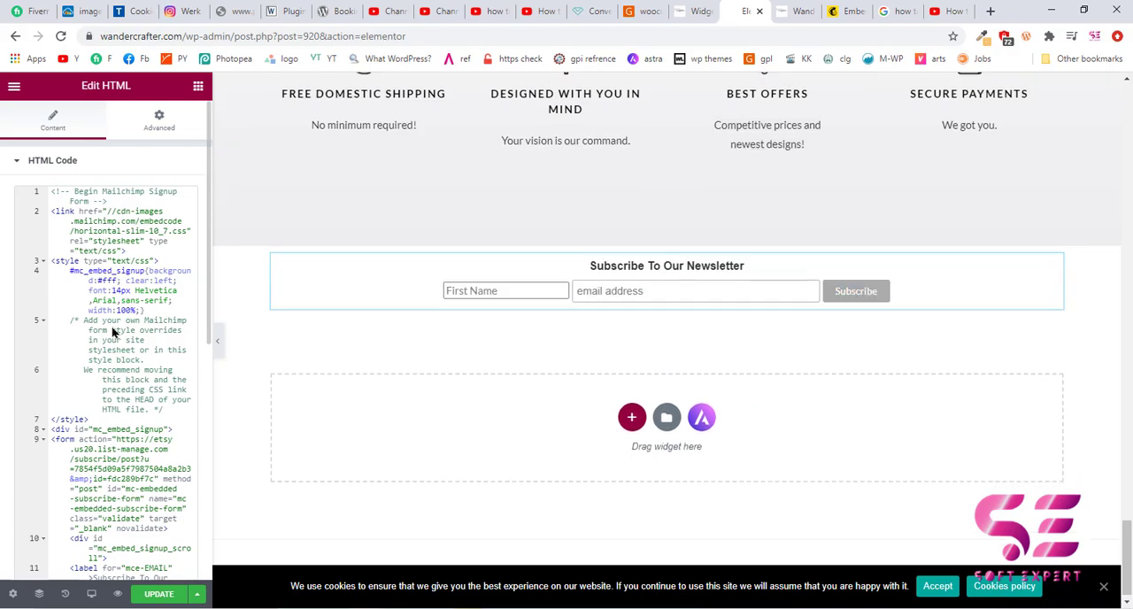
Step: Compare the horizontal signup form on the page with the reference design image
{"action": "left_click", "coordinate": [89, 10]}
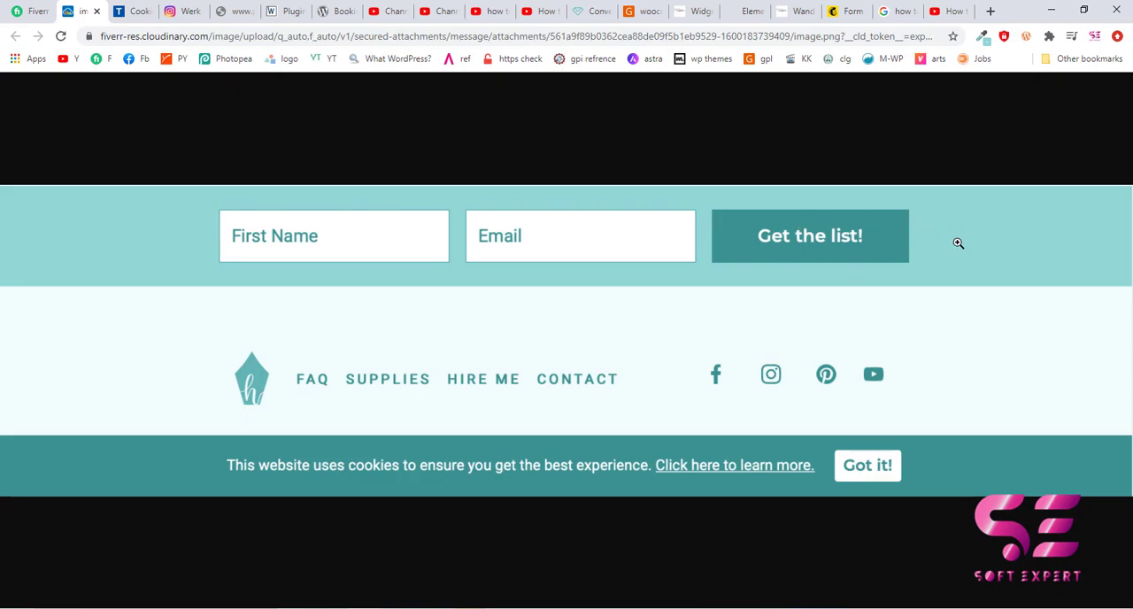
{"action": "left_click", "coordinate": [753, 11]}
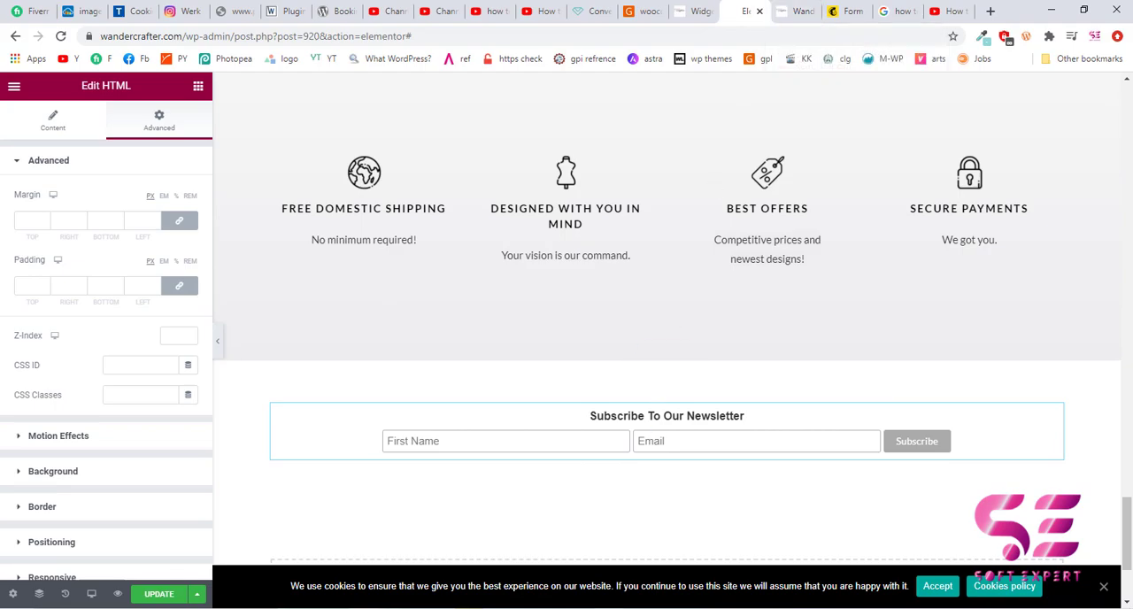
{"action": "left_click", "coordinate": [620, 608]}
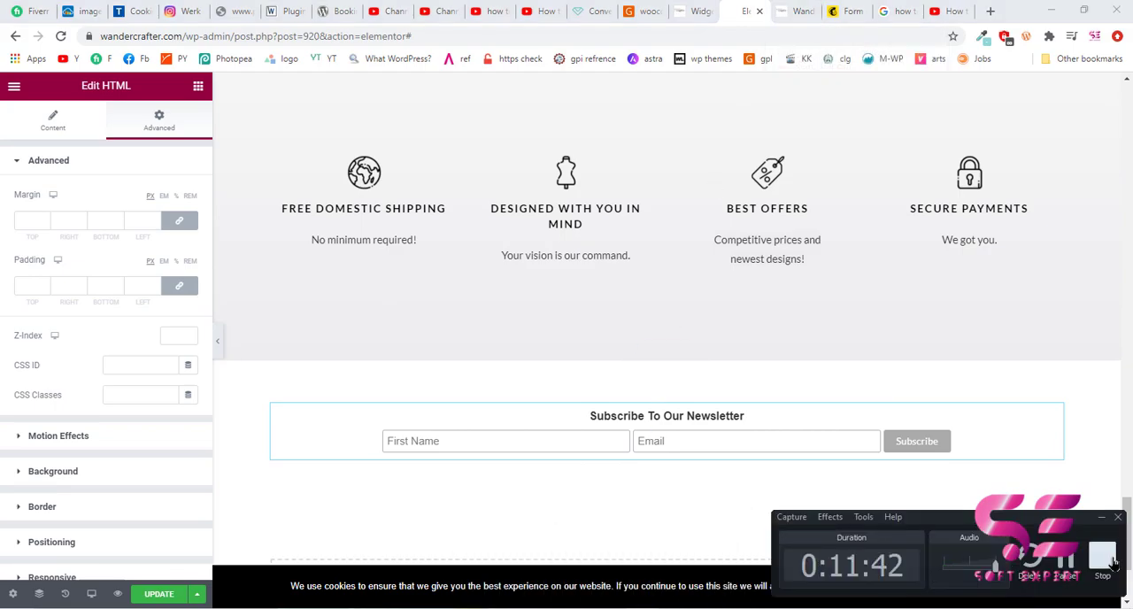